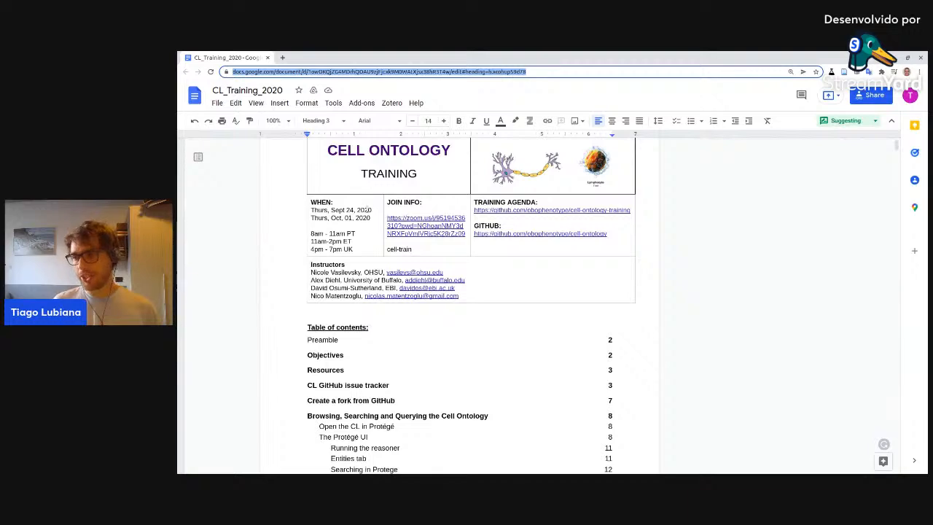
# Skim the training document from the table of contents through the issue tracker, GitHub workflow, forking and simple GitHub exercise sections.
pyautogui.scroll(-4, 637, 225)
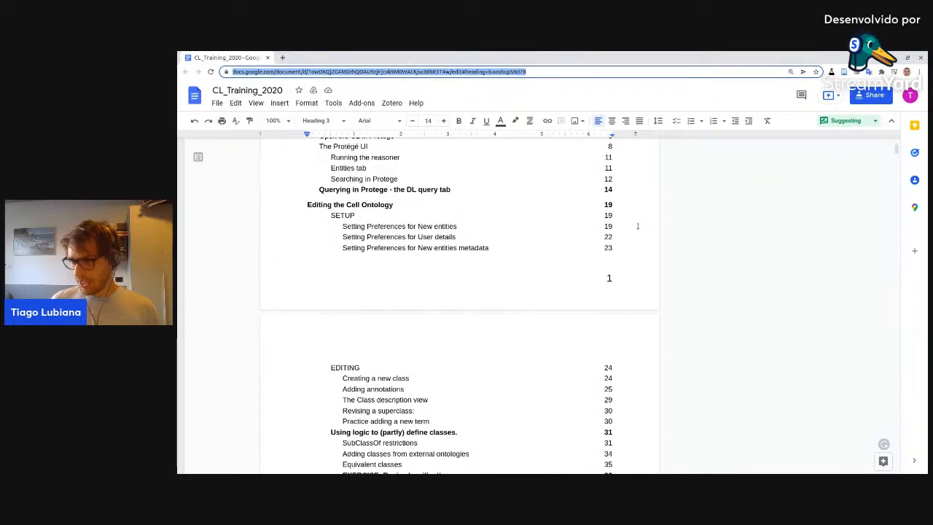
pyautogui.scroll(-5, 620, 225)
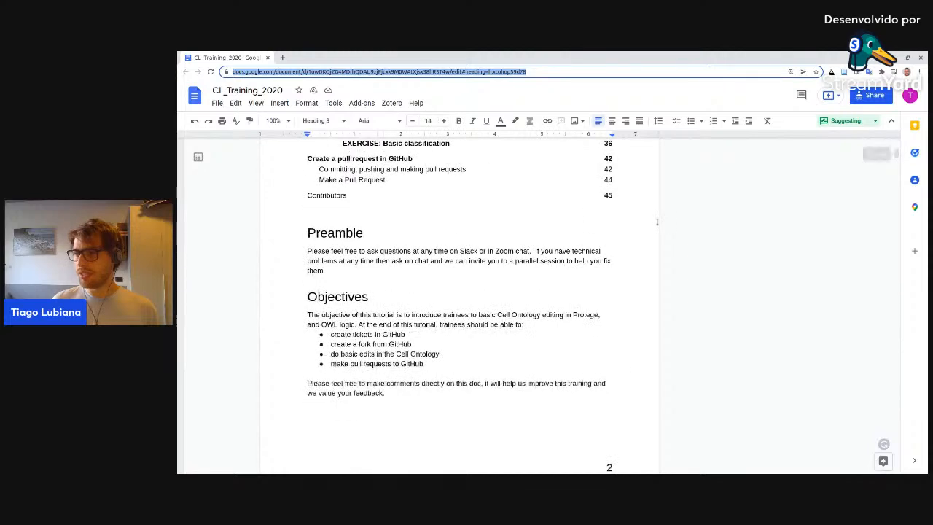
pyautogui.scroll(-5, 652, 226)
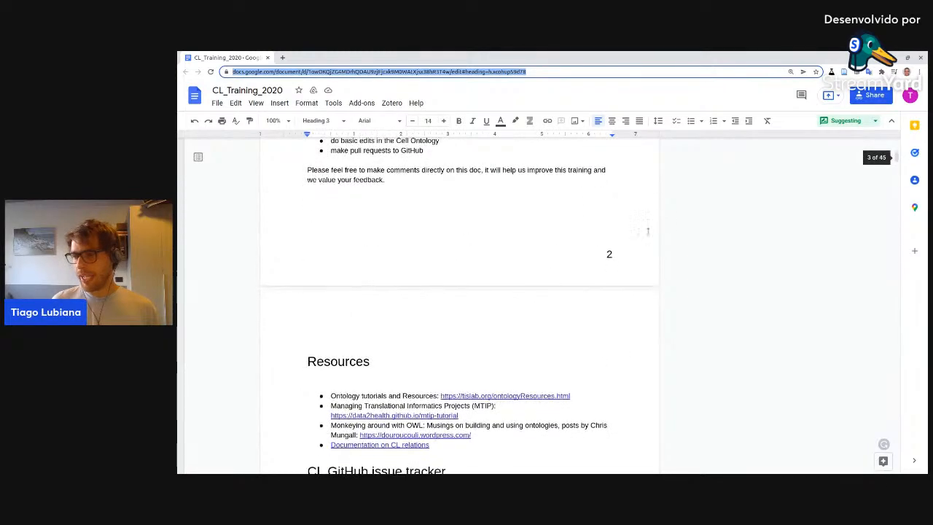
pyautogui.scroll(-2, 635, 233)
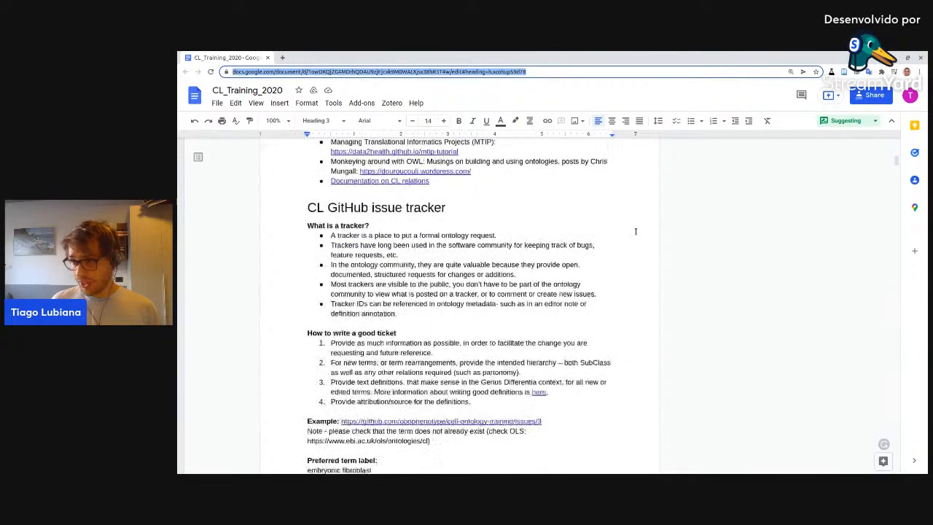
pyautogui.scroll(2, 511, 210)
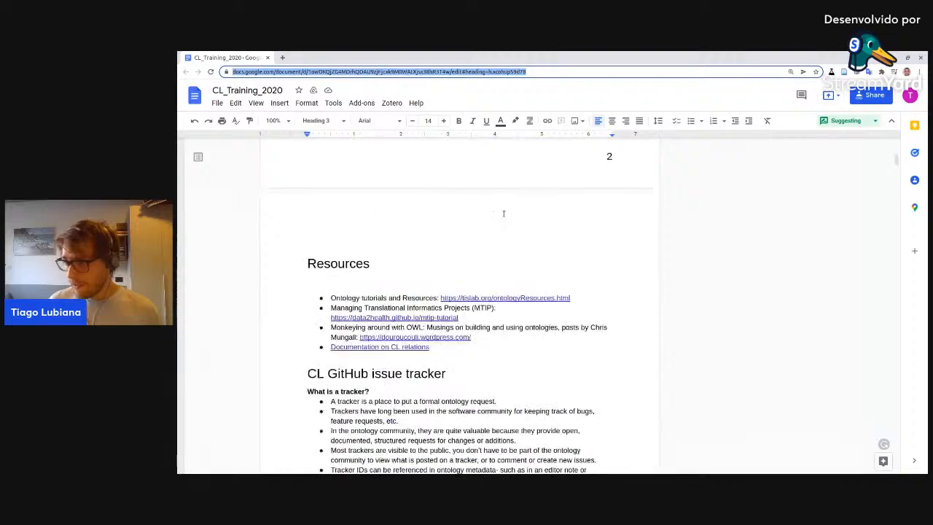
pyautogui.scroll(-6, 503, 219)
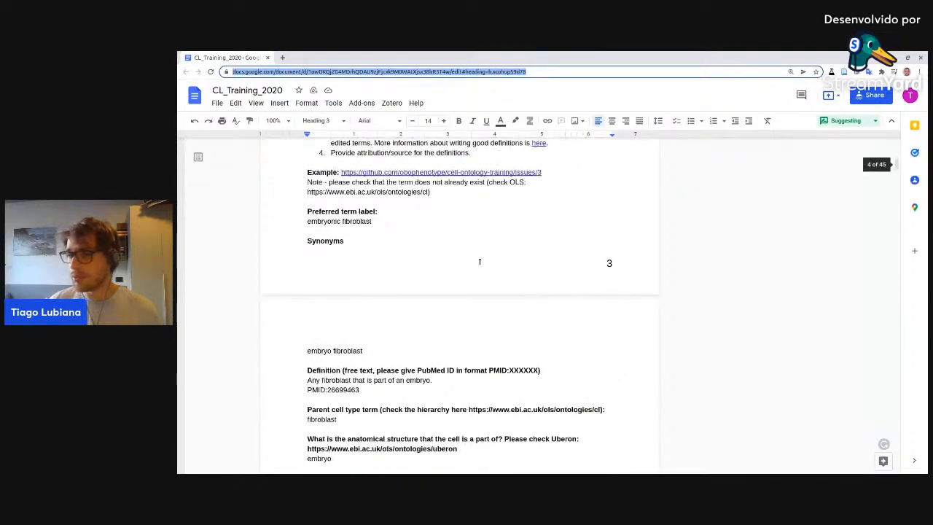
pyautogui.scroll(-2, 481, 260)
pyautogui.scroll(-9, 479, 264)
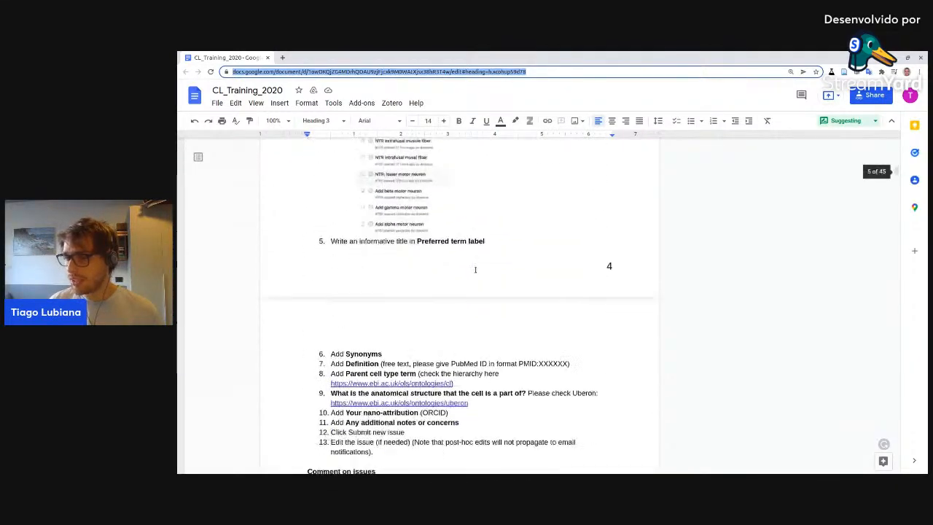
pyautogui.scroll(-3, 475, 270)
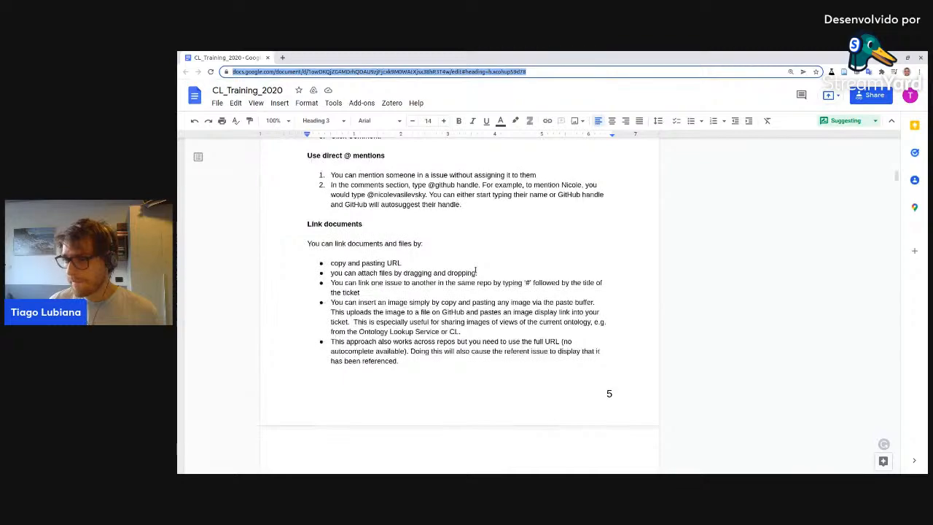
pyautogui.scroll(-7, 476, 270)
pyautogui.scroll(-3, 476, 262)
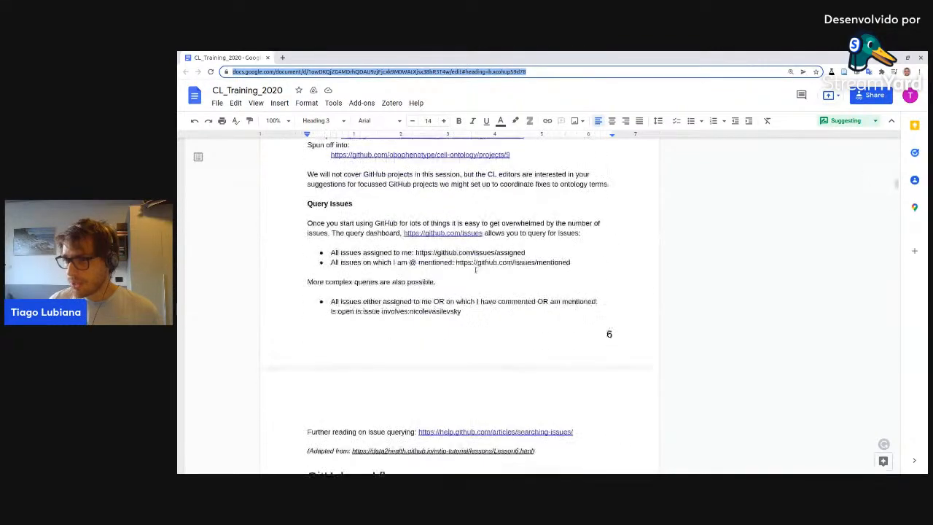
pyautogui.scroll(-1, 478, 253)
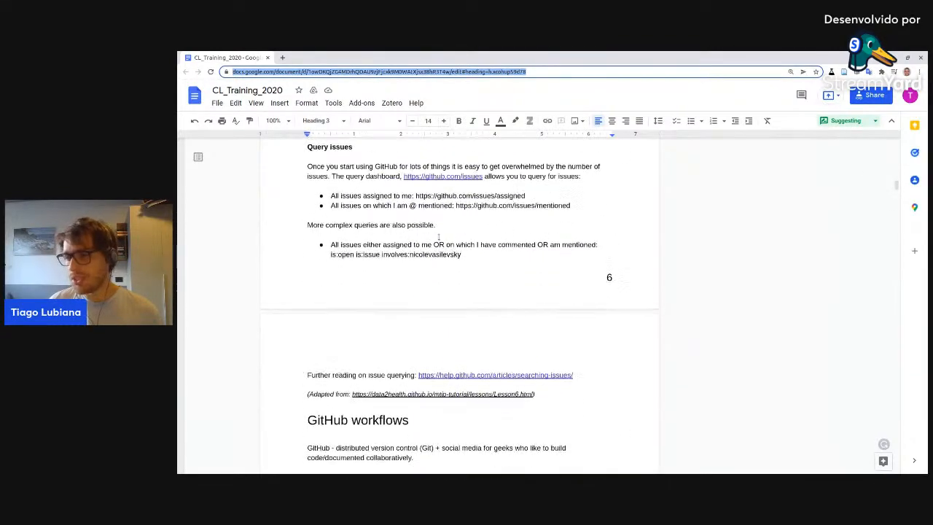
pyautogui.scroll(-2, 451, 248)
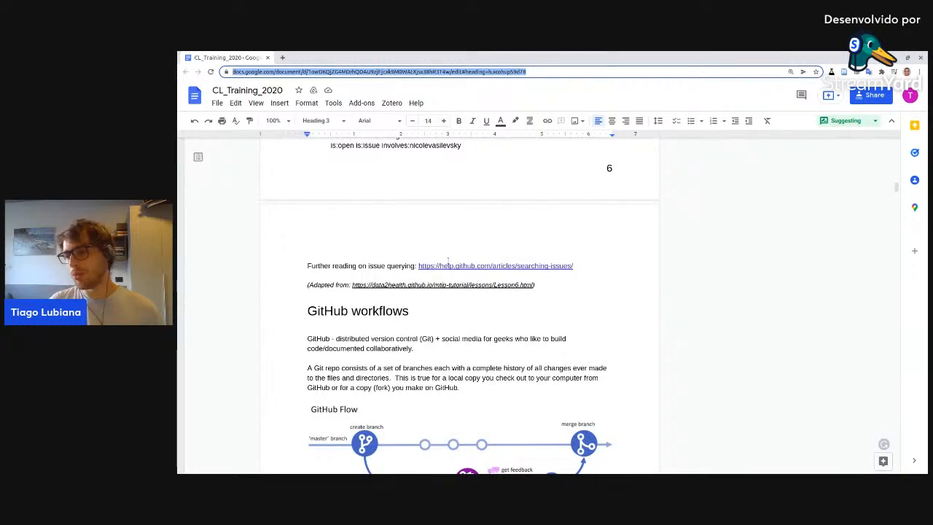
pyautogui.scroll(-2, 435, 368)
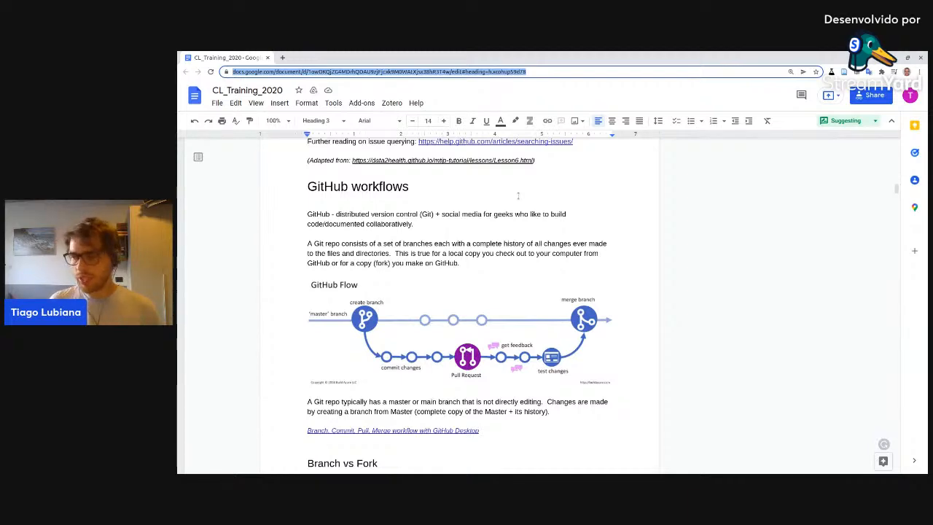
pyautogui.scroll(-5, 561, 259)
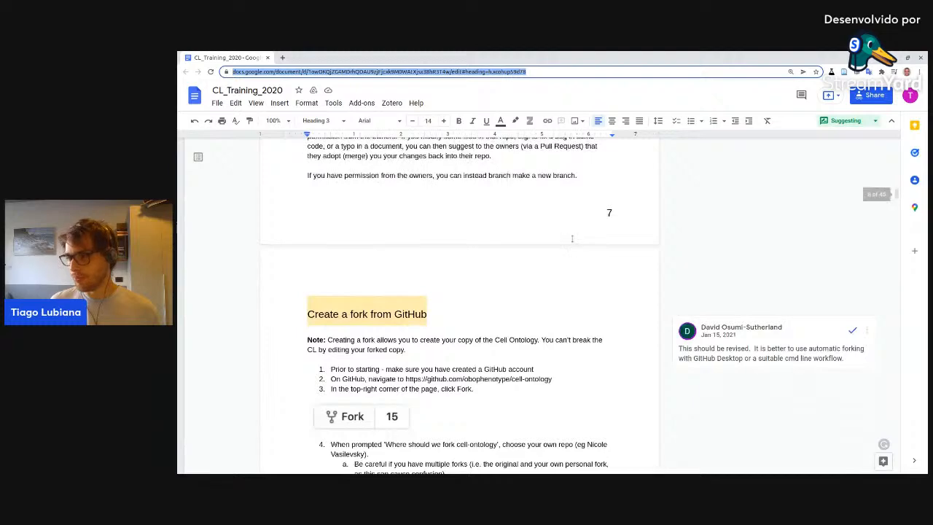
pyautogui.scroll(-3, 572, 239)
pyautogui.scroll(-15, 559, 237)
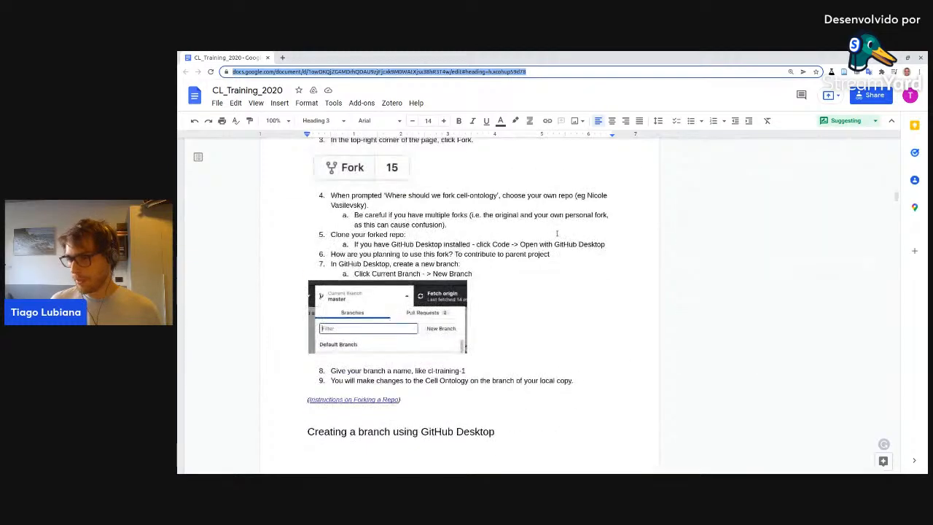
pyautogui.scroll(-3, 562, 240)
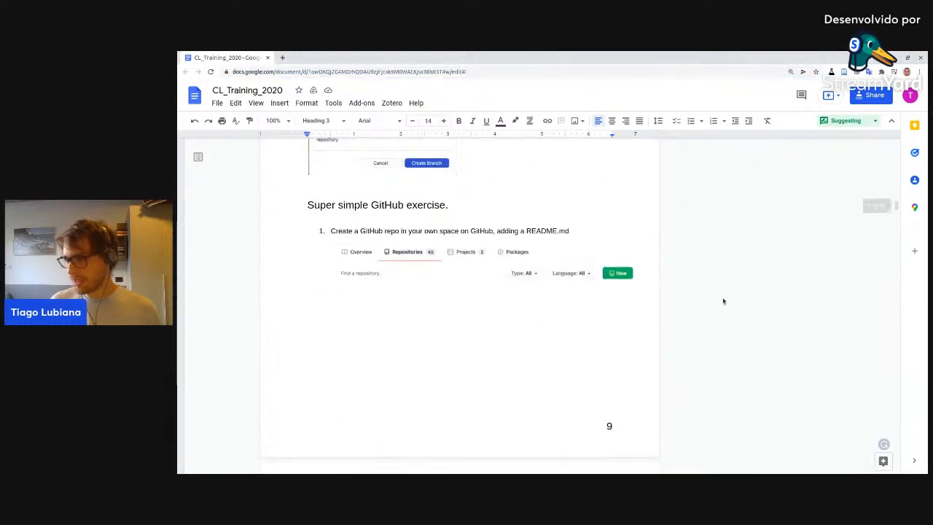
# Search the document for "prote" and step through the matches to review the Protégé entries in the table of contents.
pyautogui.hotkey('ctrl', 'f')
pyautogui.write('prote')
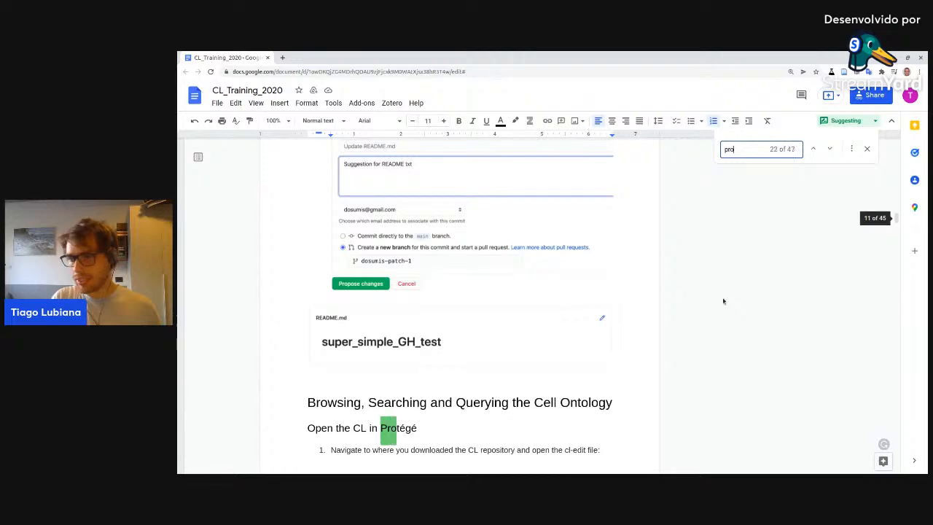
pyautogui.click(813, 150)
pyautogui.click(813, 149)
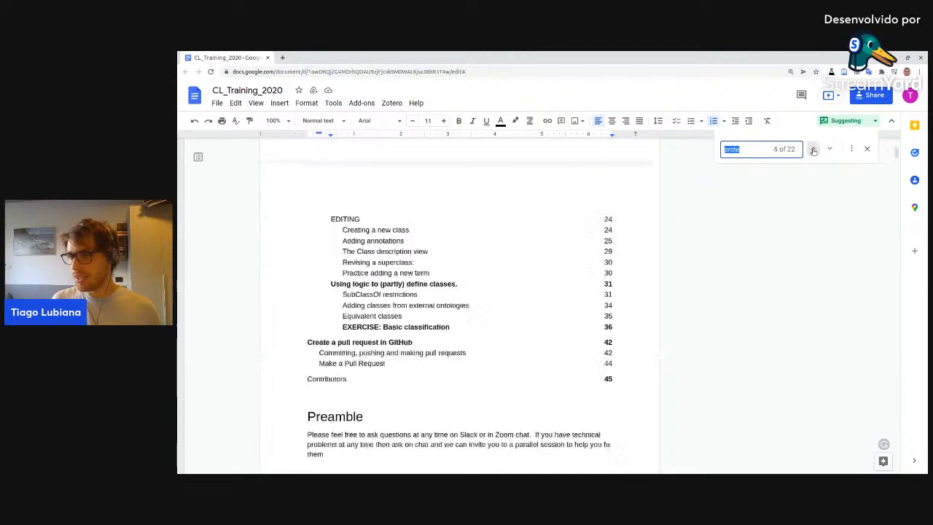
pyautogui.click(829, 150)
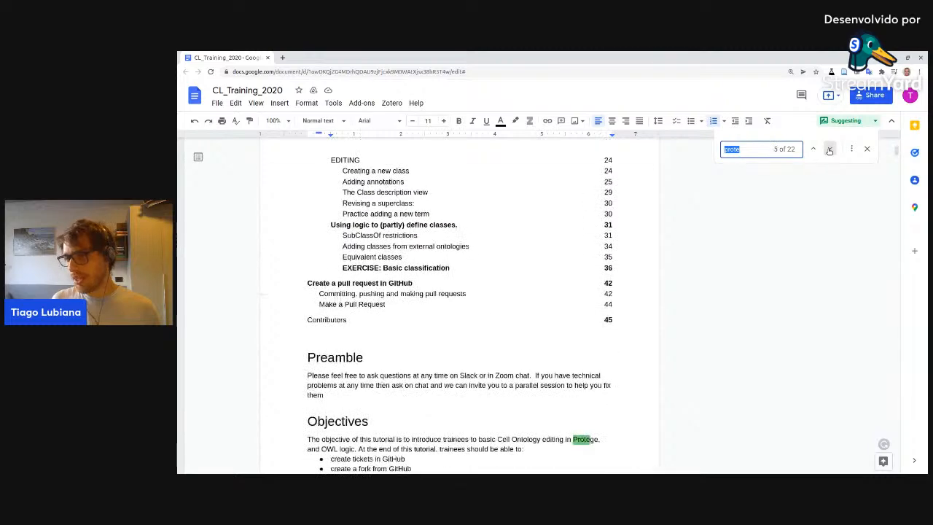
pyautogui.click(828, 151)
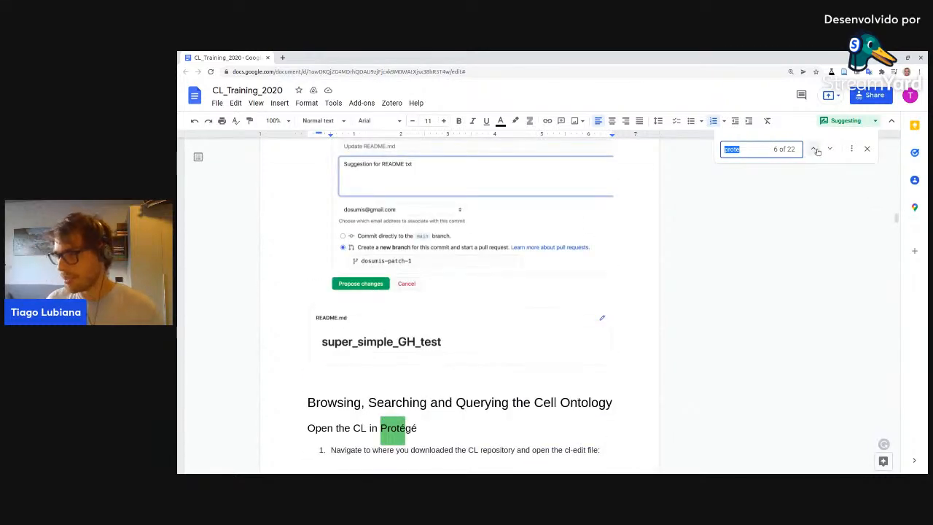
pyautogui.click(815, 149)
pyautogui.click(814, 150)
pyautogui.scroll(4, 681, 281)
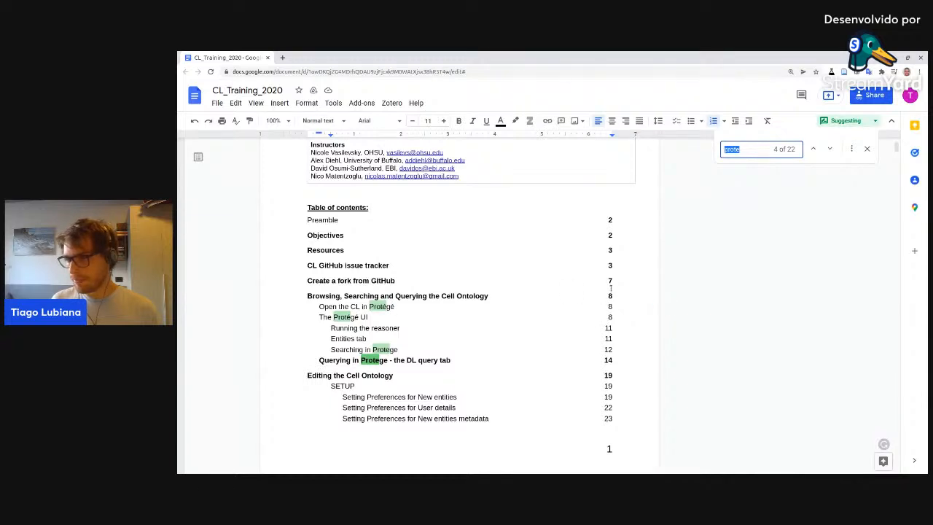
pyautogui.scroll(-2, 613, 286)
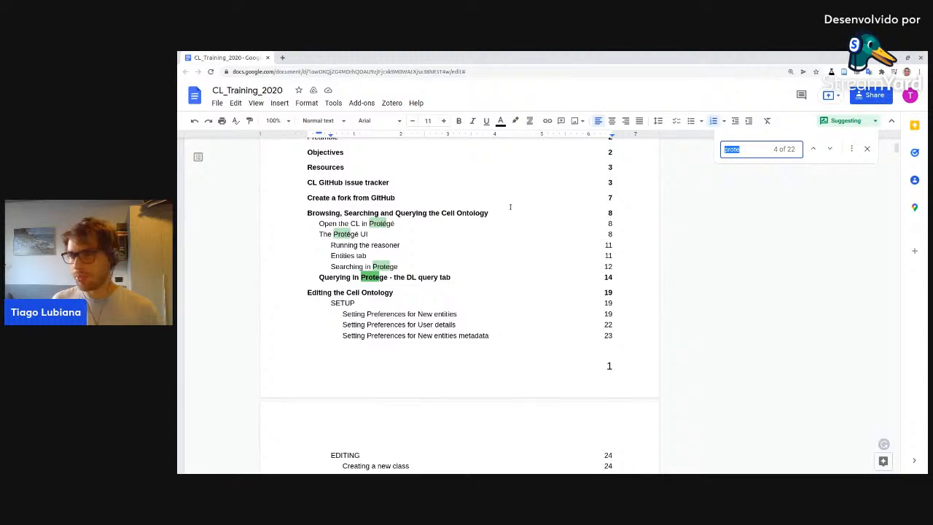
pyautogui.click(368, 234)
pyautogui.hotkey('ctrl', 'f')
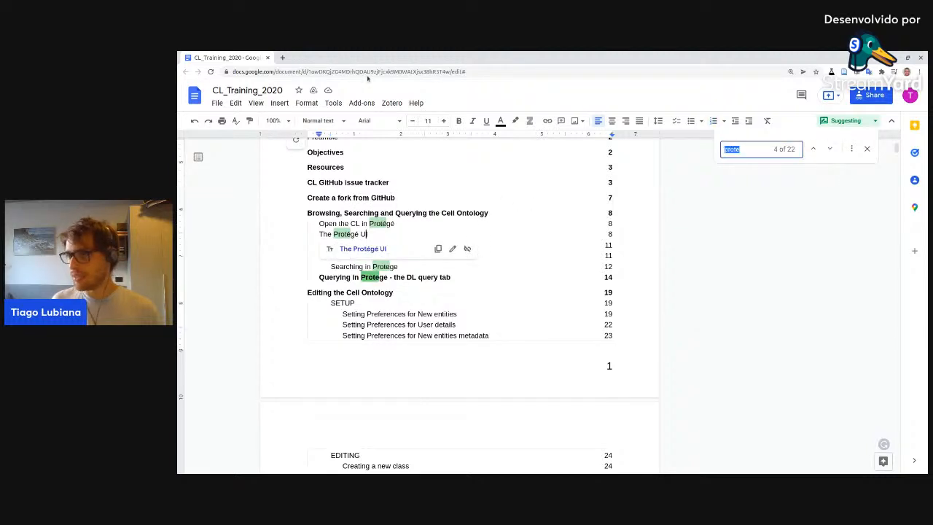
# Search Google for "install protege ubuntu" in a new browser tab.
pyautogui.click(282, 57)
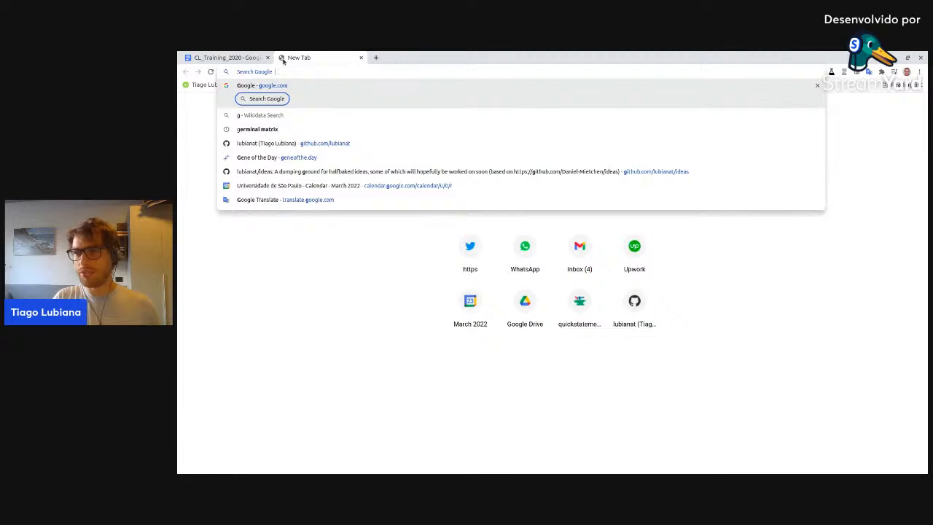
pyautogui.write('install pro')
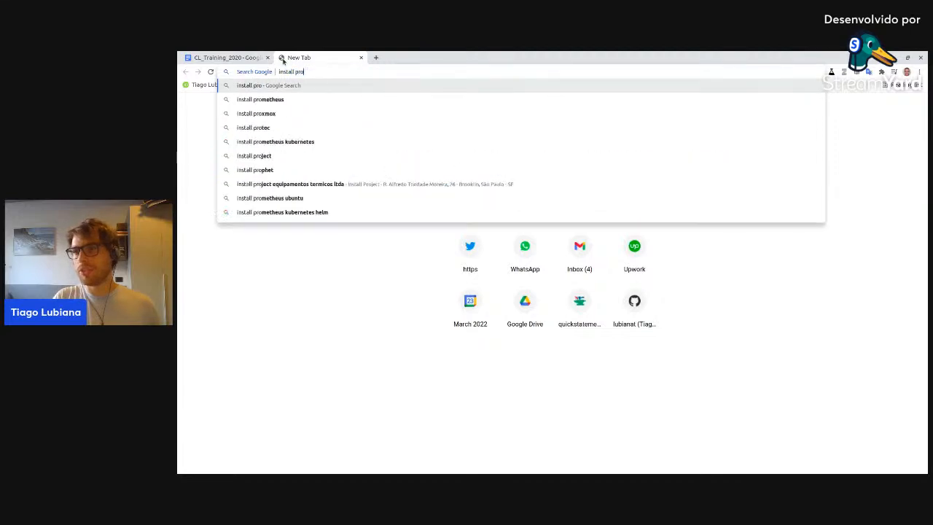
pyautogui.write('tege ubuntu')
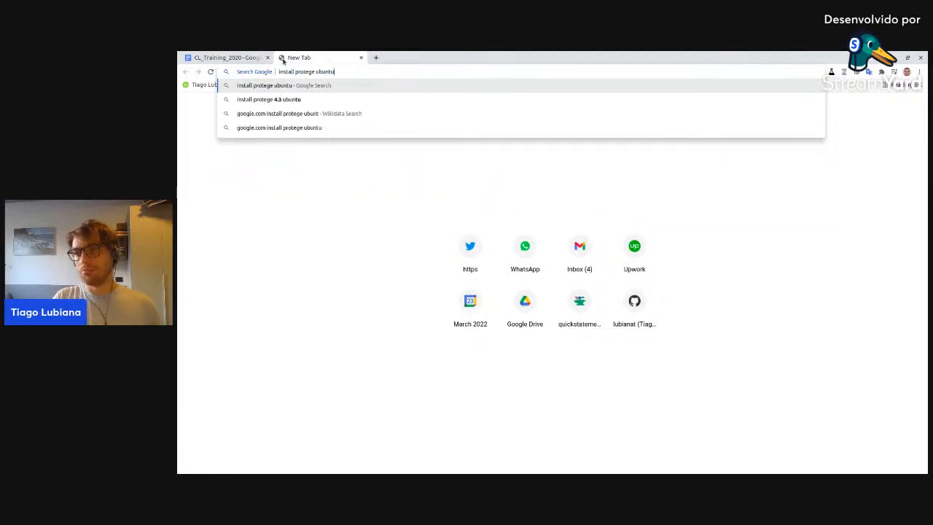
pyautogui.press('Return')
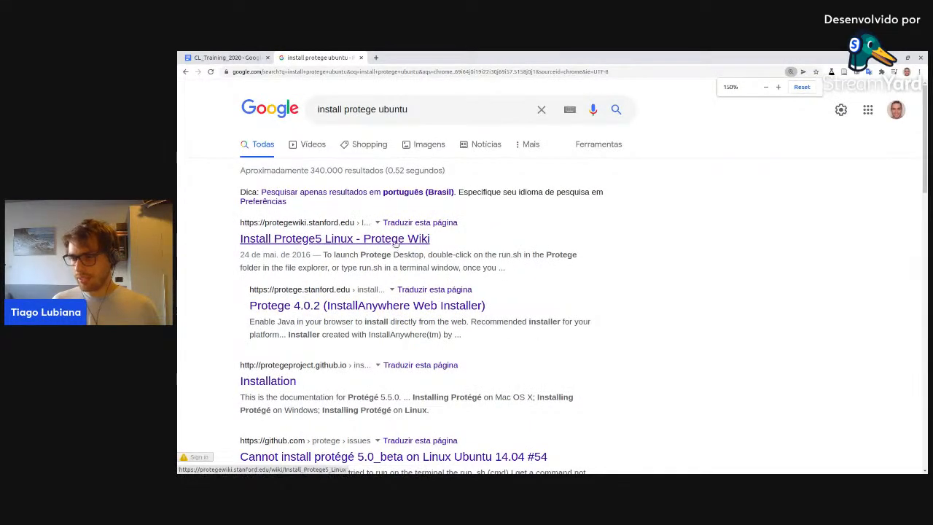
# Open the "Install Protege5 Linux - Protege Wiki" result and enlarge the page for reading.
pyautogui.scroll(-1, 348, 176)
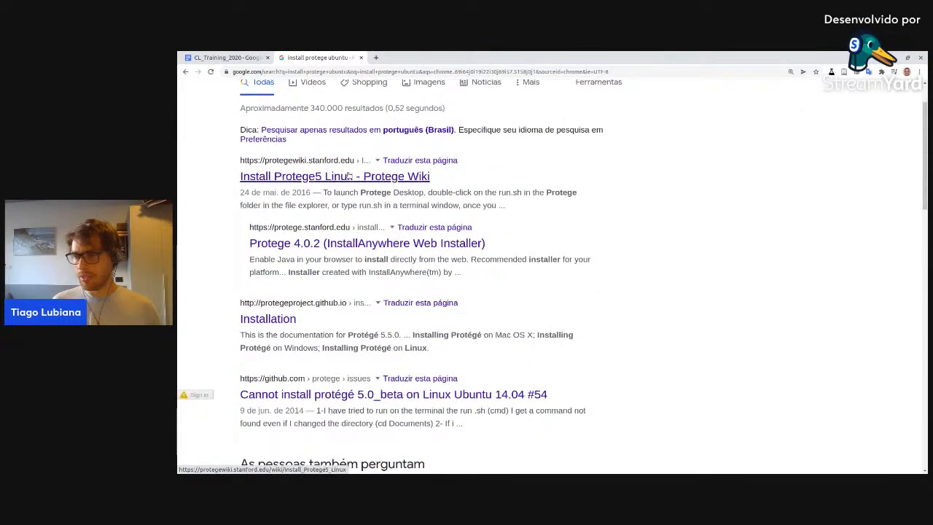
pyautogui.click(348, 176)
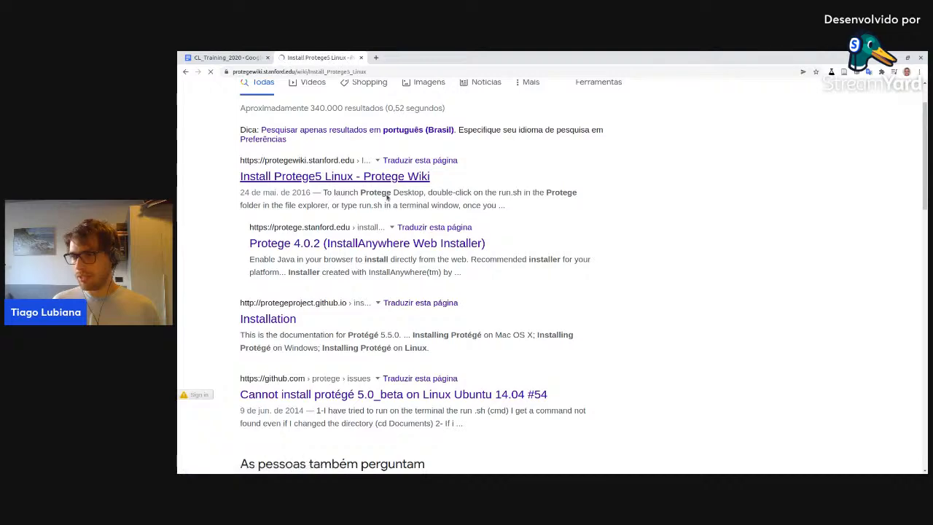
pyautogui.hotkey('ctrl', '+')
pyautogui.hotkey('ctrl', '+')
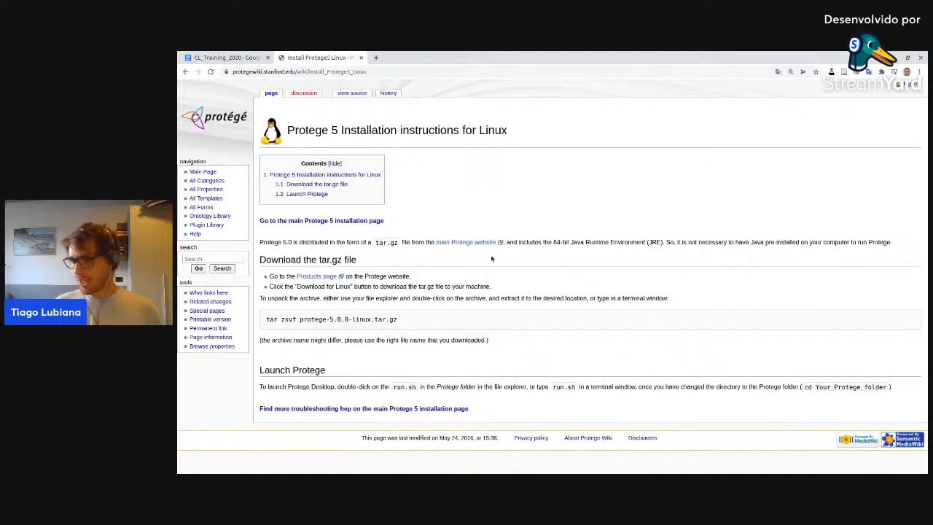
# Open the main Protege website linked in the installation instructions in a separate tab and switch to it.
pyautogui.middleClick(474, 243)
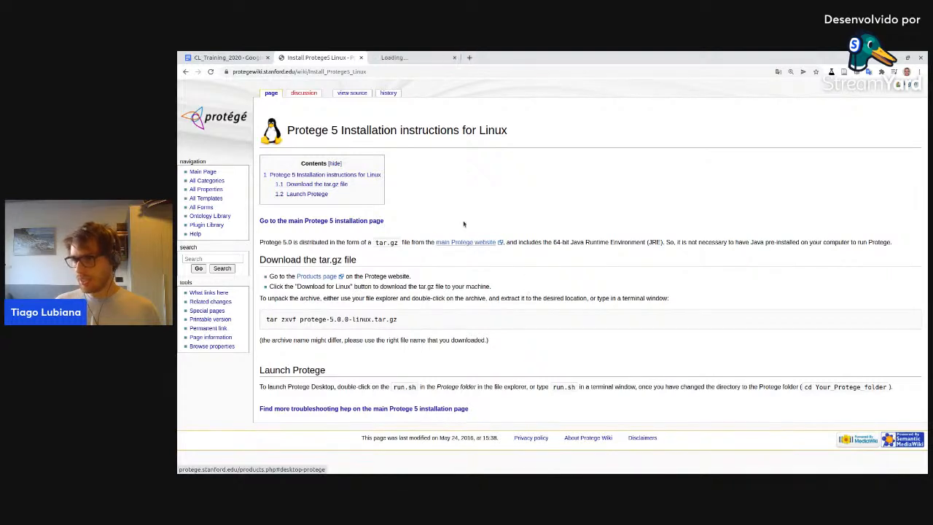
pyautogui.click(408, 57)
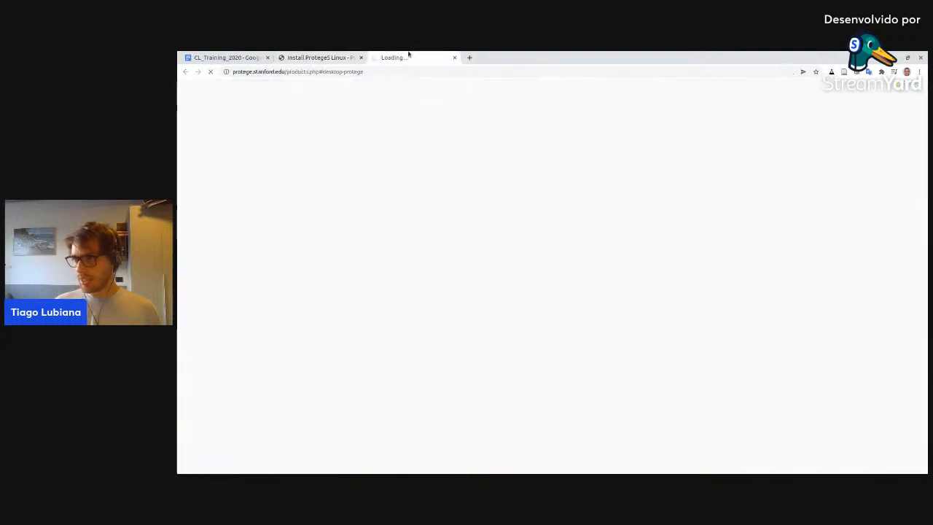
pyautogui.click(355, 71)
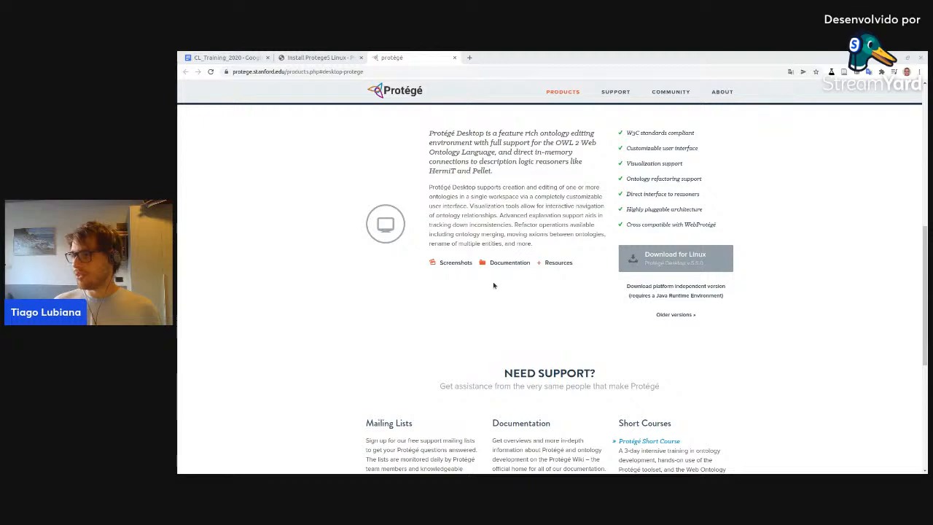
# Download Protégé Desktop for Linux, skipping the registration as already registered, and enlarge the product page.
pyautogui.click(689, 265)
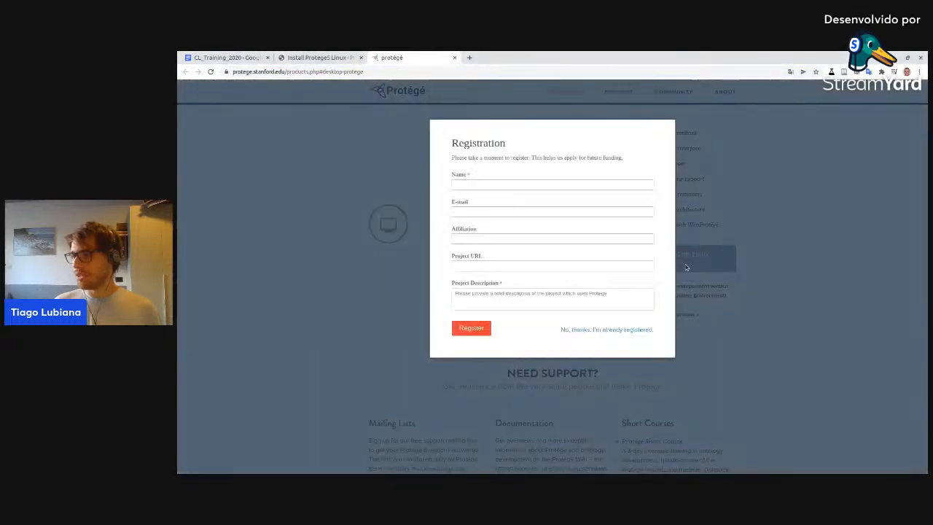
pyautogui.click(602, 329)
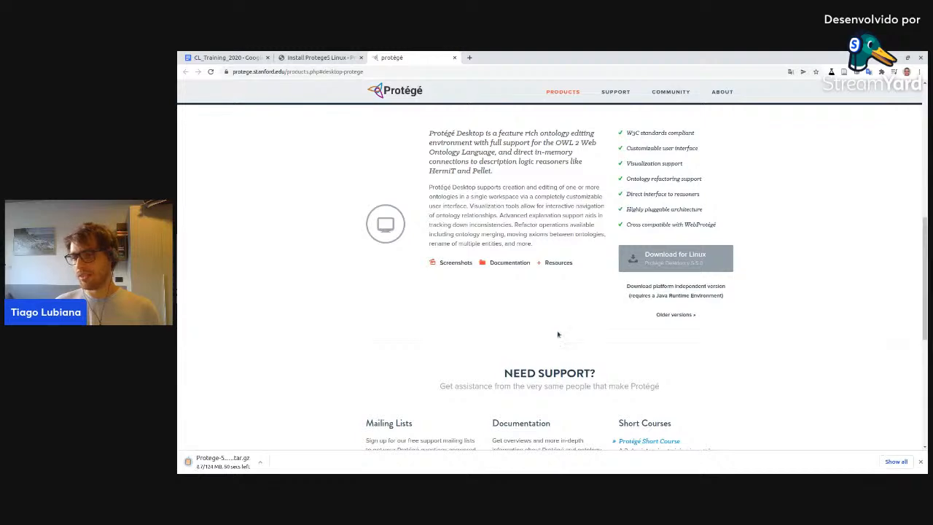
pyautogui.hotkey('ctrl', '+')
pyautogui.hotkey('ctrl', '+')
pyautogui.hotkey('ctrl', '+')
pyautogui.hotkey('ctrl', '+')
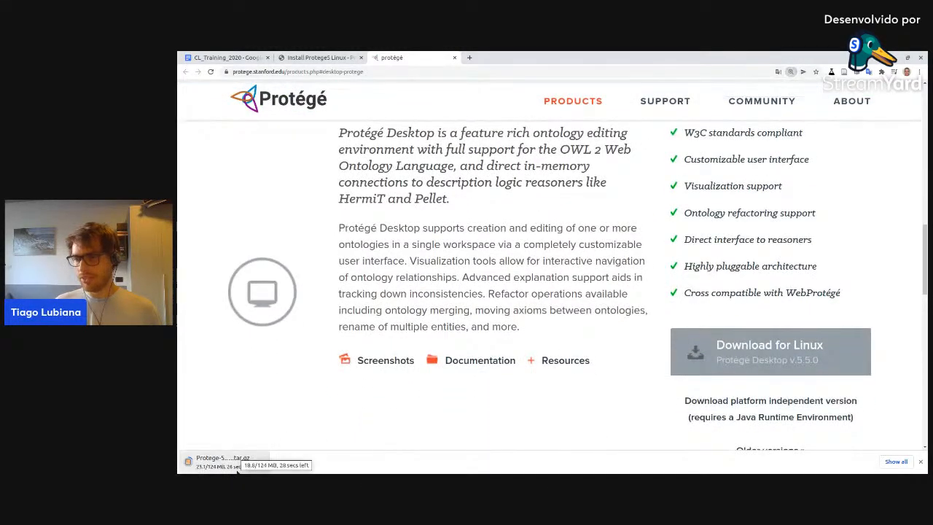
# Return to the Protege 5 Linux installation instructions and open a terminal window beside the text.
pyautogui.click(299, 57)
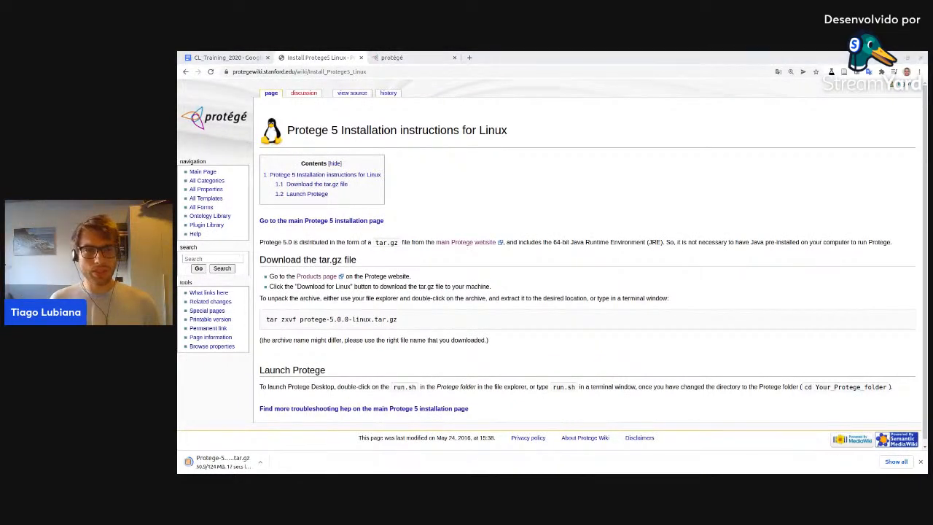
pyautogui.hotkey('ctrl', 'alt', 't')
pyautogui.moveTo(449, 152); pyautogui.dragTo(637, 138)
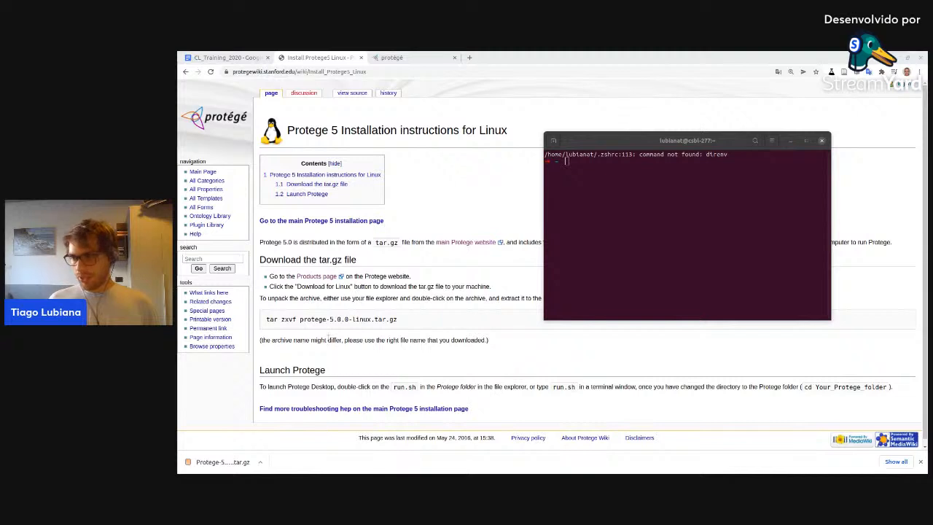
# Change to the Downloads folder in the terminal, list its files and clear the output.
pyautogui.click(625, 214)
pyautogui.write('cd ')
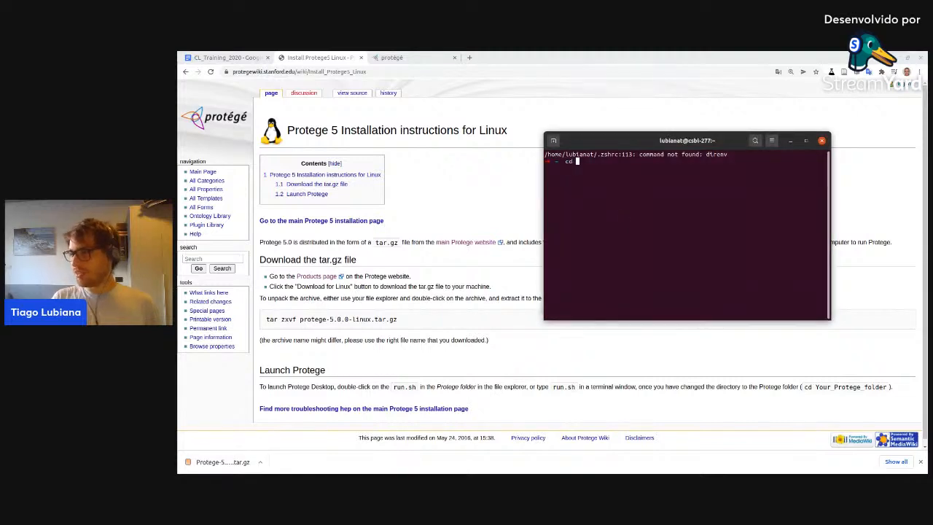
pyautogui.write('Downloads/')
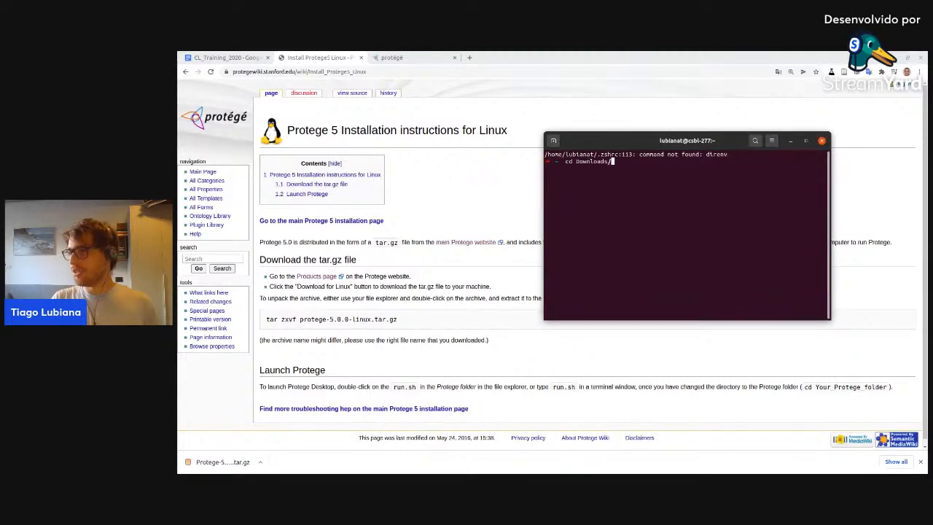
pyautogui.press('Return')
pyautogui.write('ls')
pyautogui.press('Return')
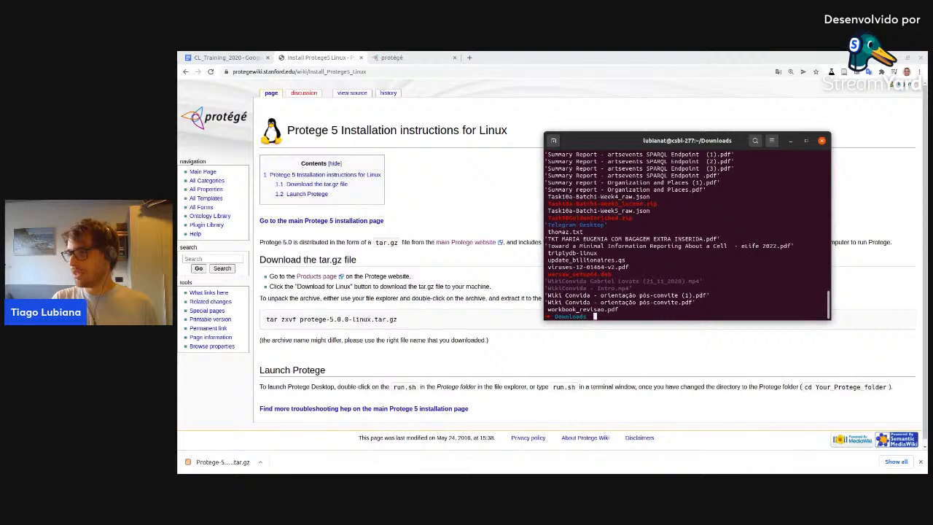
pyautogui.hotkey('ctrl', 'l')
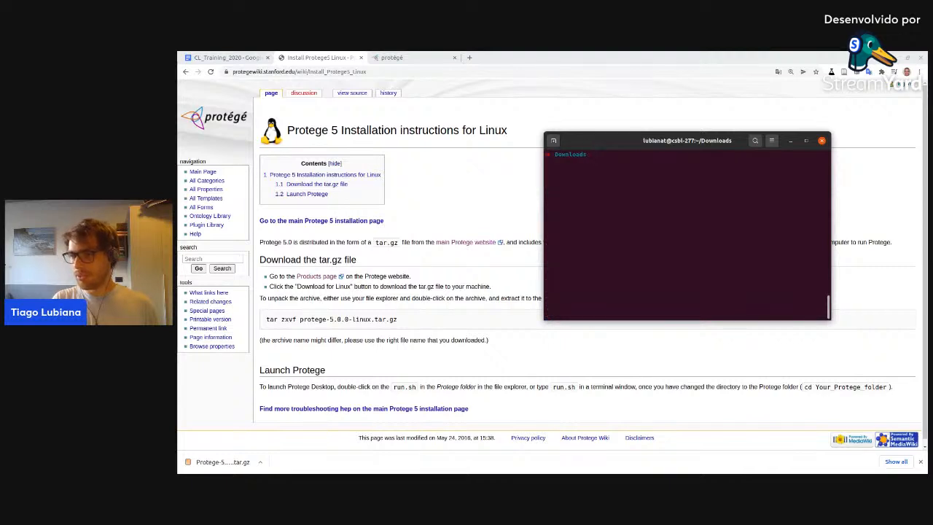
# Go back up to the home folder in the terminal and list its contents.
pyautogui.write('mt')
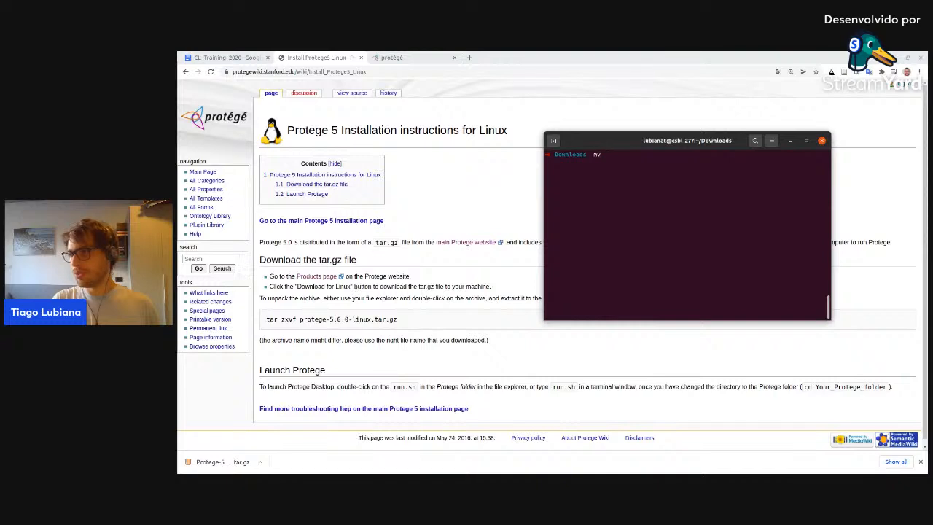
pyautogui.press('BackSpace')
pyautogui.press('BackSpace')
pyautogui.write('cd ..')
pyautogui.press('Return')
pyautogui.write('ls')
pyautogui.press('Return')
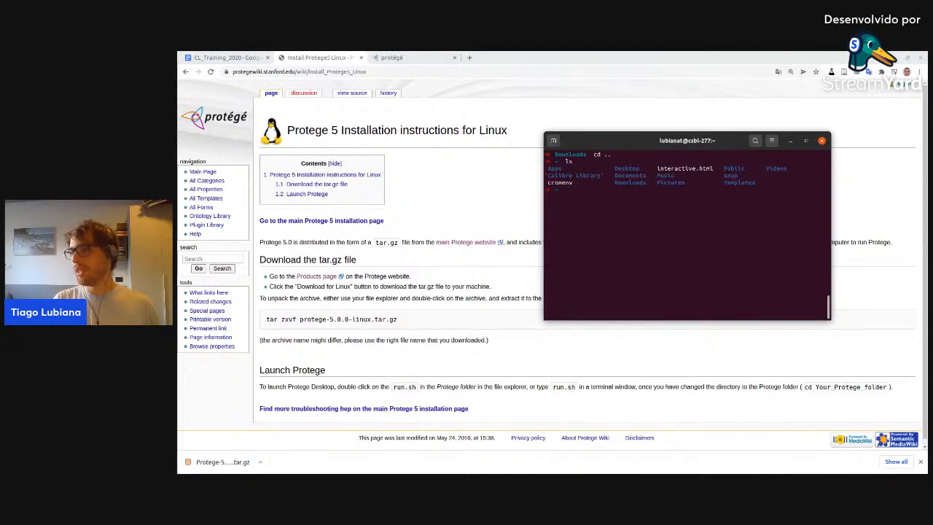
# Move Downloads/Protege-5.5.0-linux.tar.gz into the Apps folder and list the home folder again.
pyautogui.write('mv ')
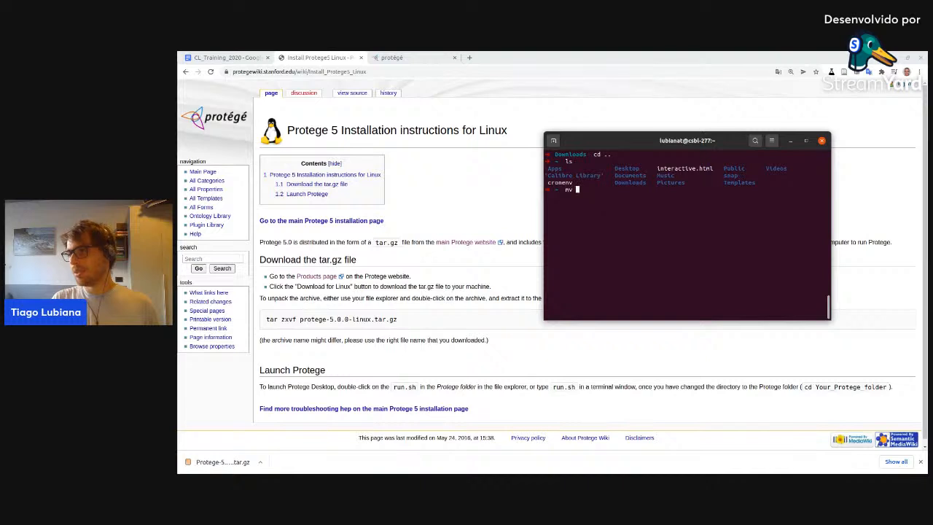
pyautogui.write('Prote')
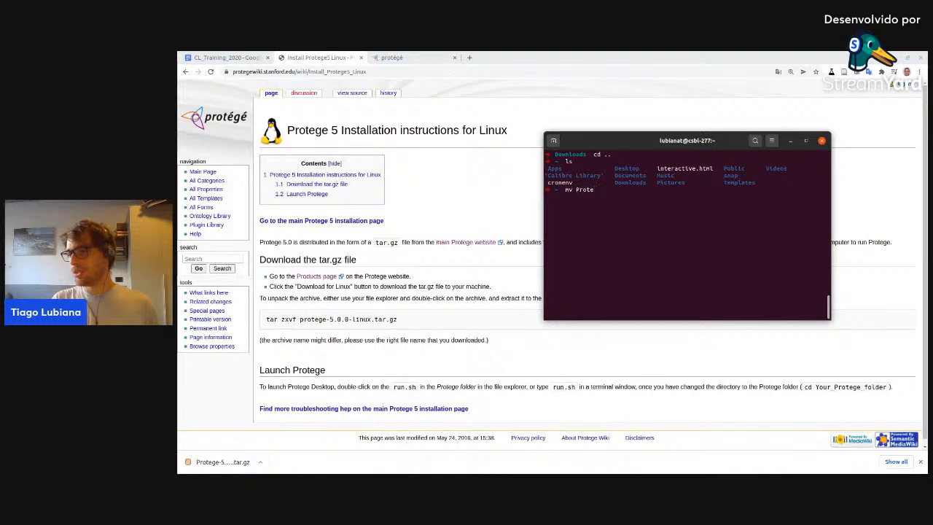
pyautogui.press('BackSpace')
pyautogui.press('BackSpace')
pyautogui.press('BackSpace')
pyautogui.press('BackSpace')
pyautogui.press('BackSpace')
pyautogui.write('Down')
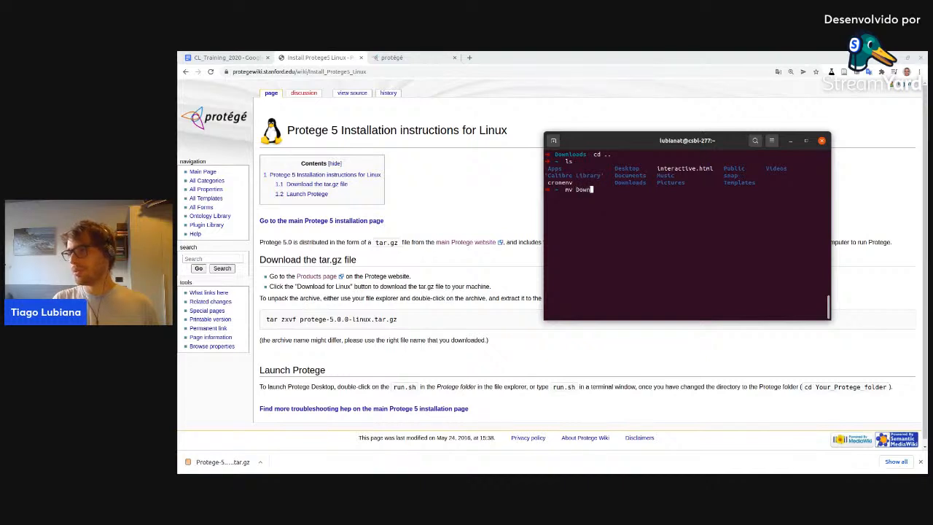
pyautogui.press('Tab')
pyautogui.write('Pro')
pyautogui.press('Tab')
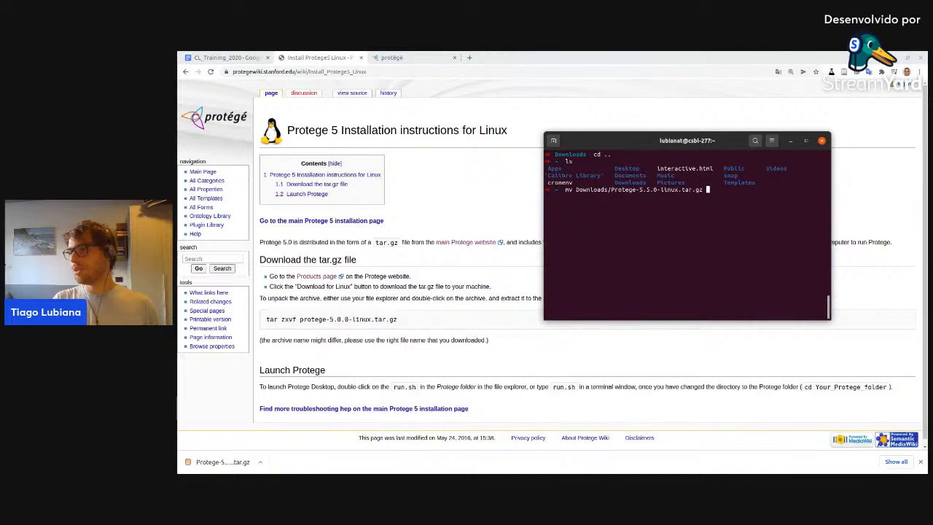
pyautogui.write('AP')
pyautogui.press('BackSpace')
pyautogui.write('pps')
pyautogui.press('Return')
pyautogui.write('ls')
pyautogui.press('Return')
# Change to the Apps folder, clear the terminal and list the folder's contents.
pyautogui.write('c da')
pyautogui.press('BackSpace')
pyautogui.press('BackSpace')
pyautogui.press('BackSpace')
pyautogui.write('d Apps/')
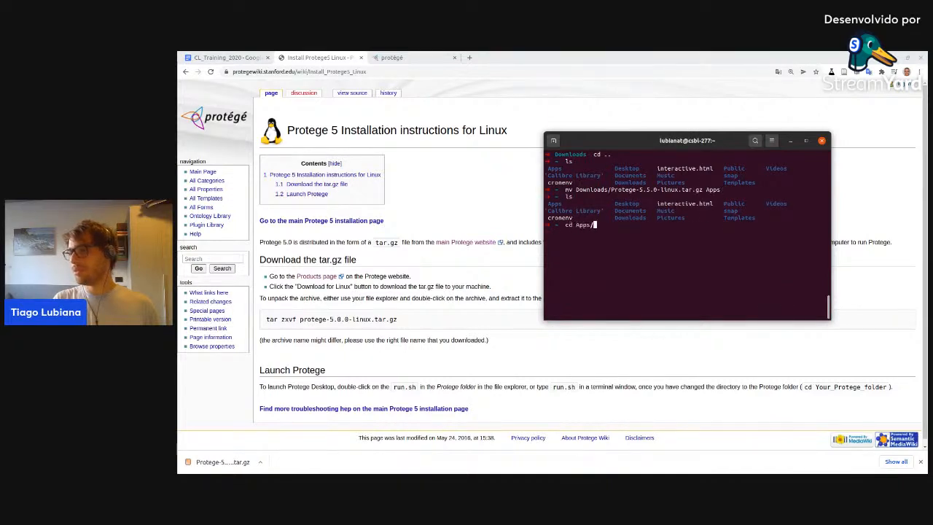
pyautogui.press('Return')
pyautogui.hotkey('ctrl', 'l')
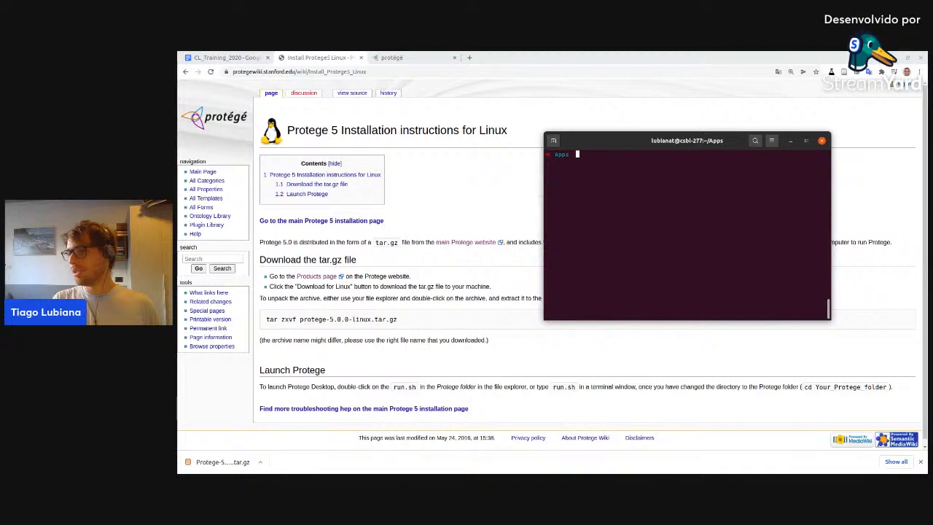
pyautogui.write('ls')
pyautogui.press('Return')
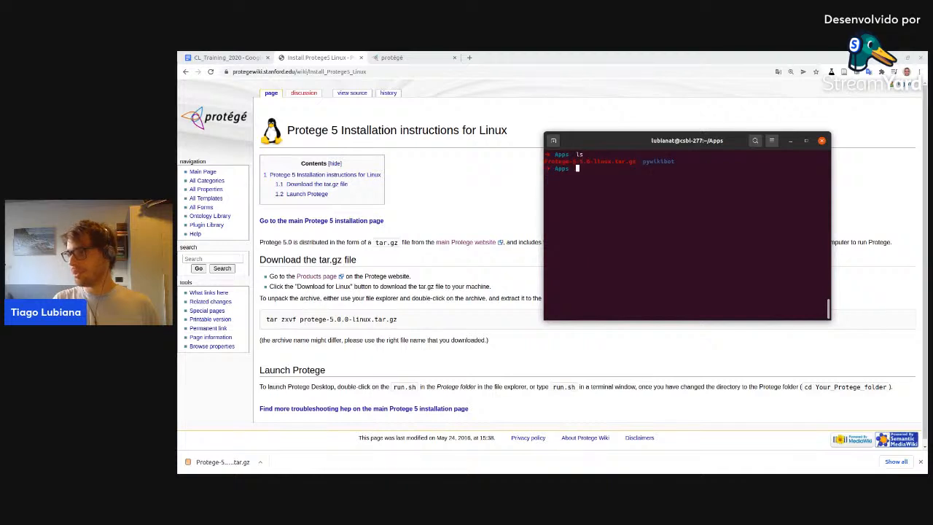
# Unpack Protege-5.5.0-linux.tar.gz in the Apps folder using tar zxvf.
pyautogui.write('tar')
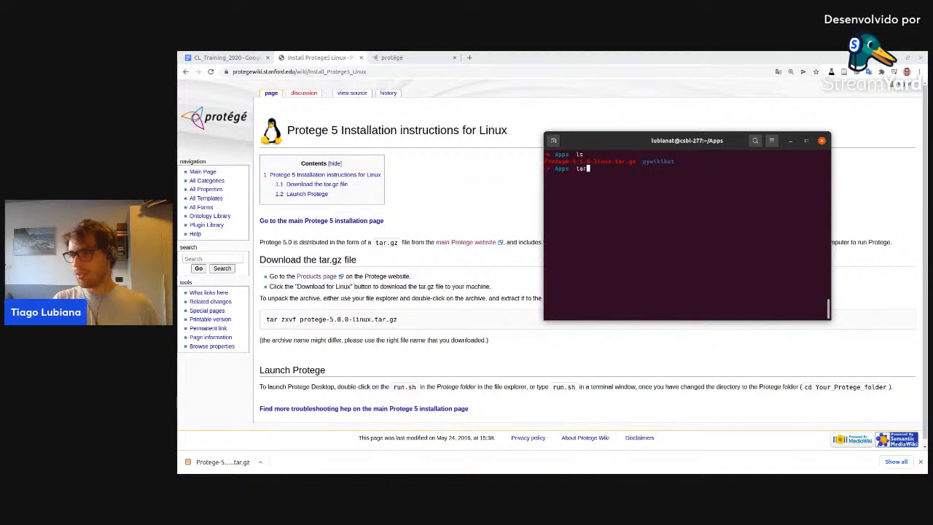
pyautogui.write(' zxvf ')
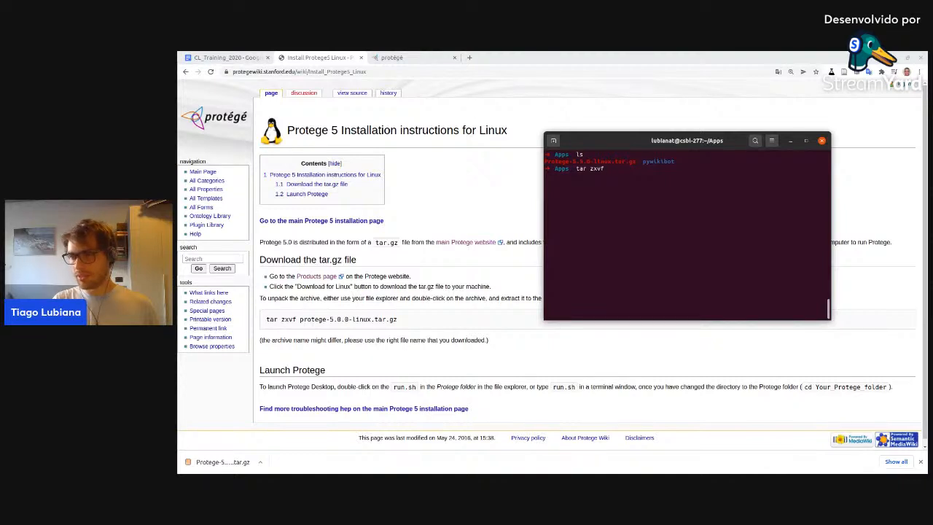
pyautogui.write('prto')
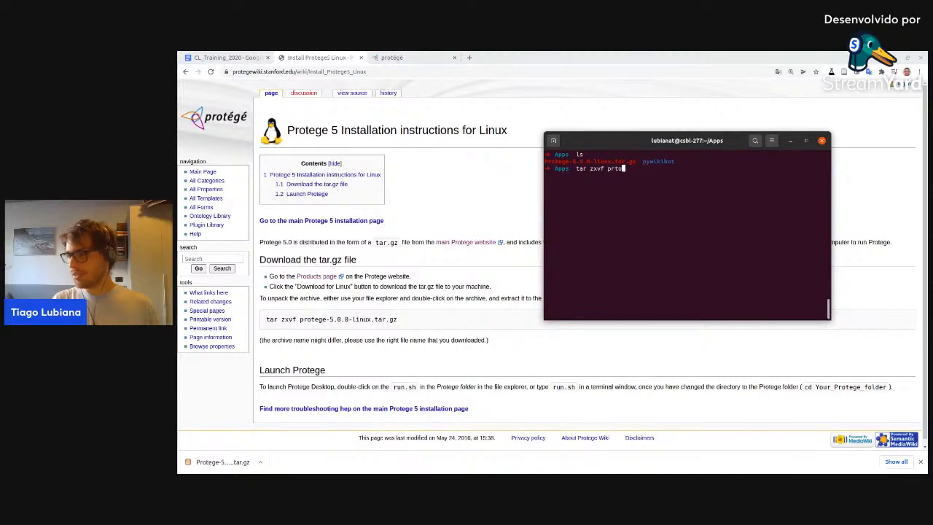
pyautogui.press('BackSpace')
pyautogui.press('BackSpace')
pyautogui.write('op')
pyautogui.press('BackSpace')
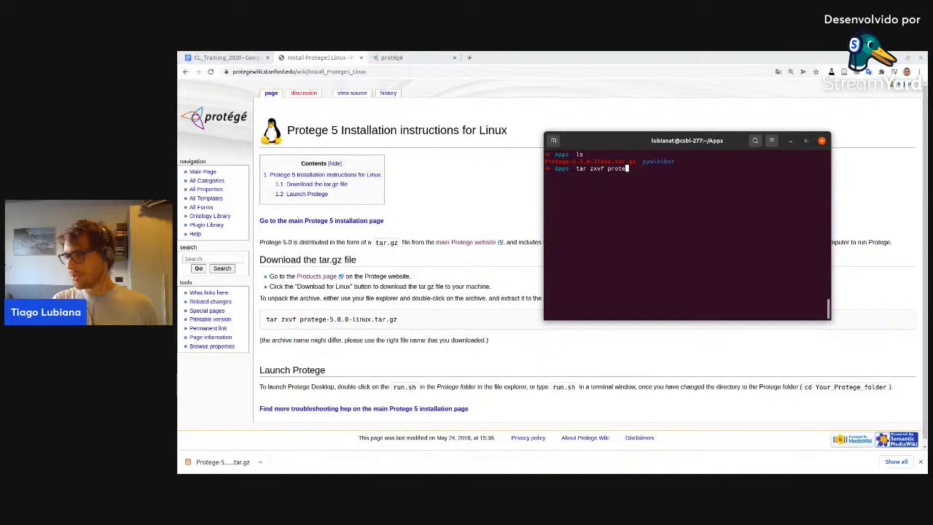
pyautogui.press('Tab')
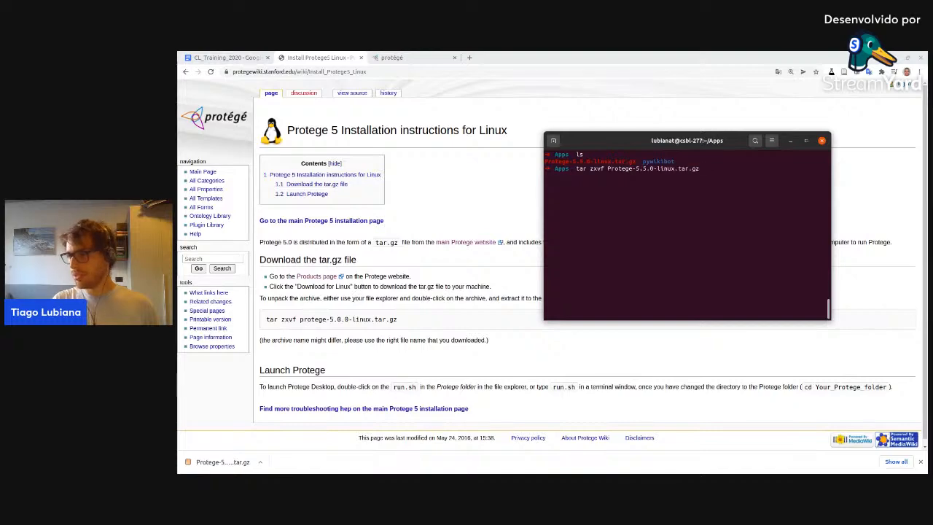
pyautogui.press('Return')
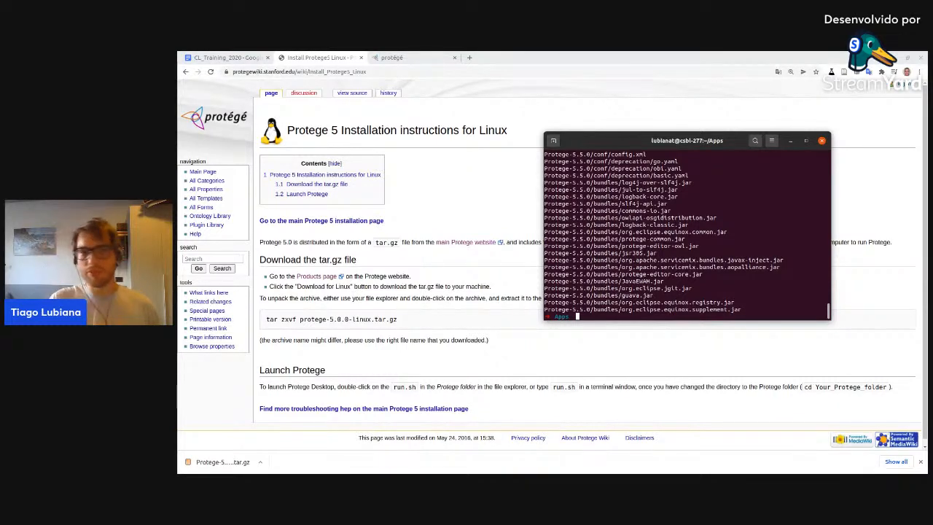
# Enlarge the installation instructions to 150%, bring up the Launch Protege section and clear the terminal.
pyautogui.hotkey('ctrl', '+')
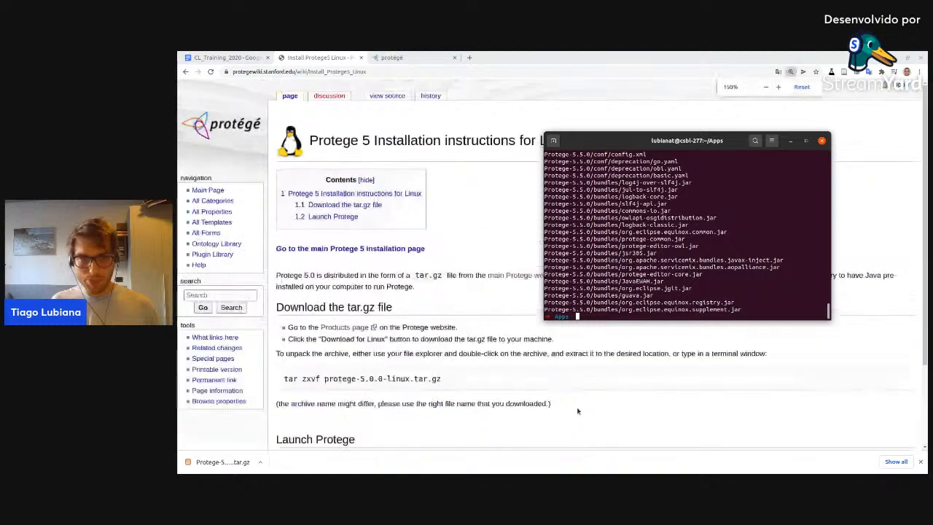
pyautogui.scroll(-1, 763, 359)
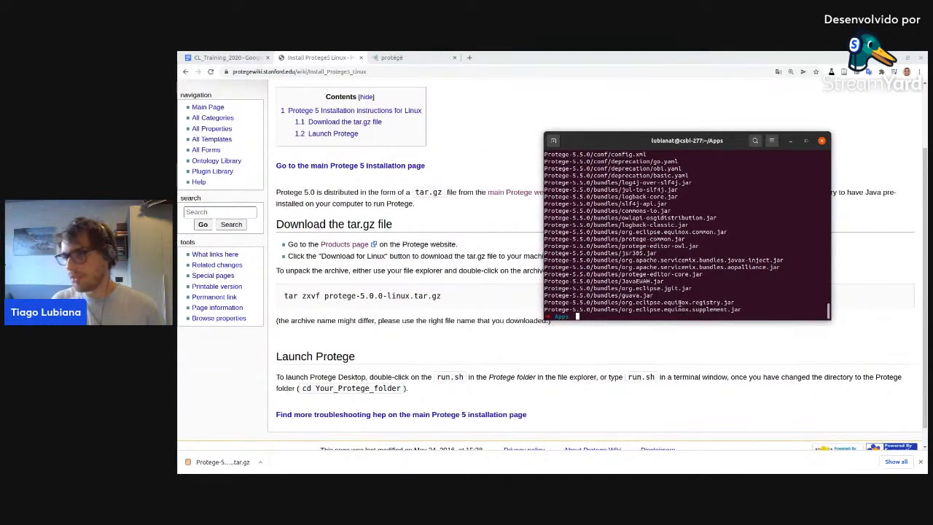
pyautogui.hotkey('ctrl', 'l')
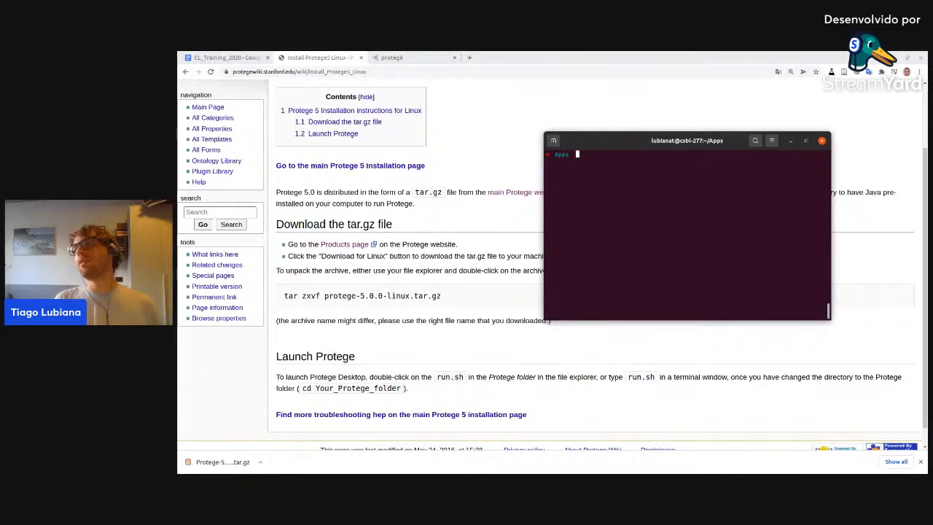
pyautogui.press('BackSpace')
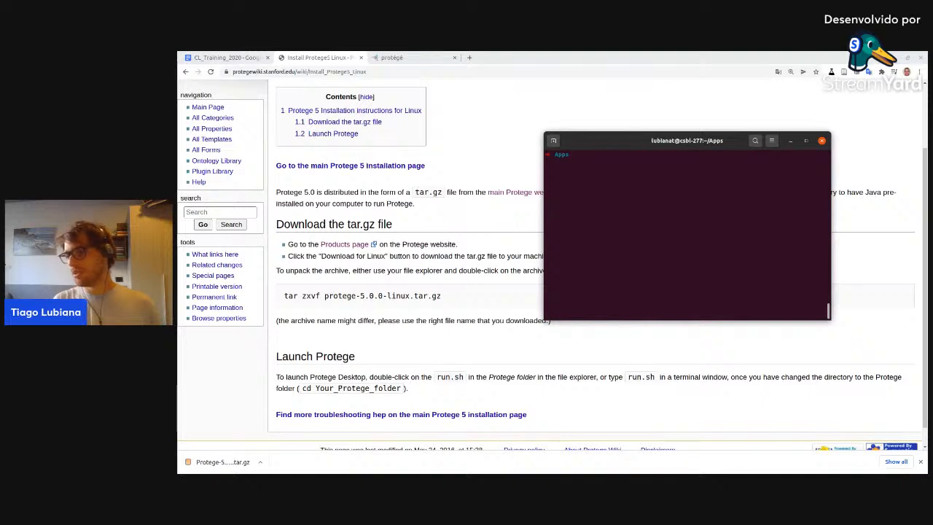
pyautogui.write('cd')
pyautogui.press('BackSpace')
pyautogui.press('BackSpace')
pyautogui.press('BackSpace')
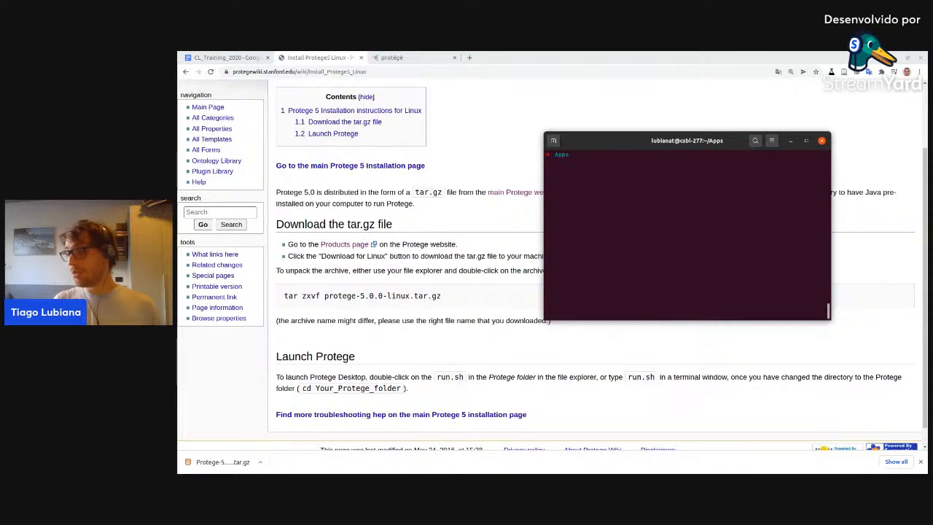
# Leave the Apps folder and change the terminal's directory to Documents/random/dotfiles.
pyautogui.write('cd ..')
pyautogui.press('Return')
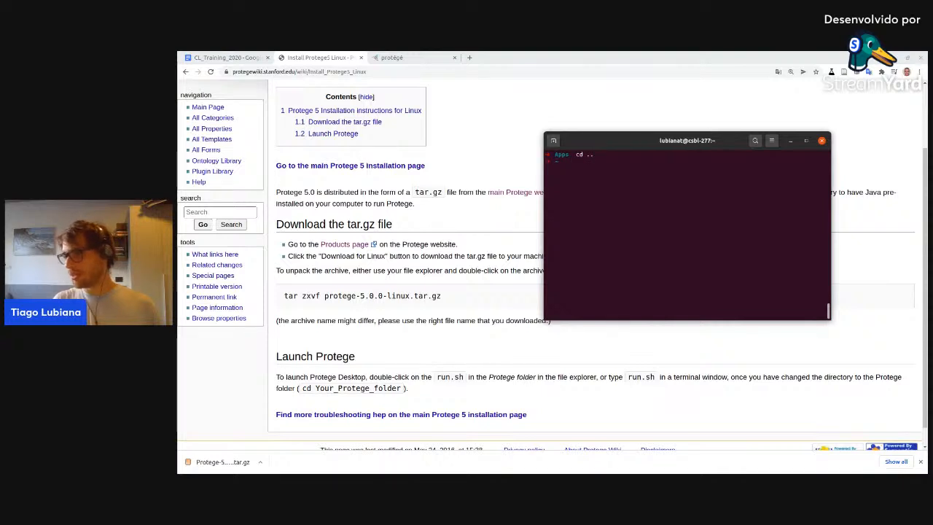
pyautogui.write('cd r')
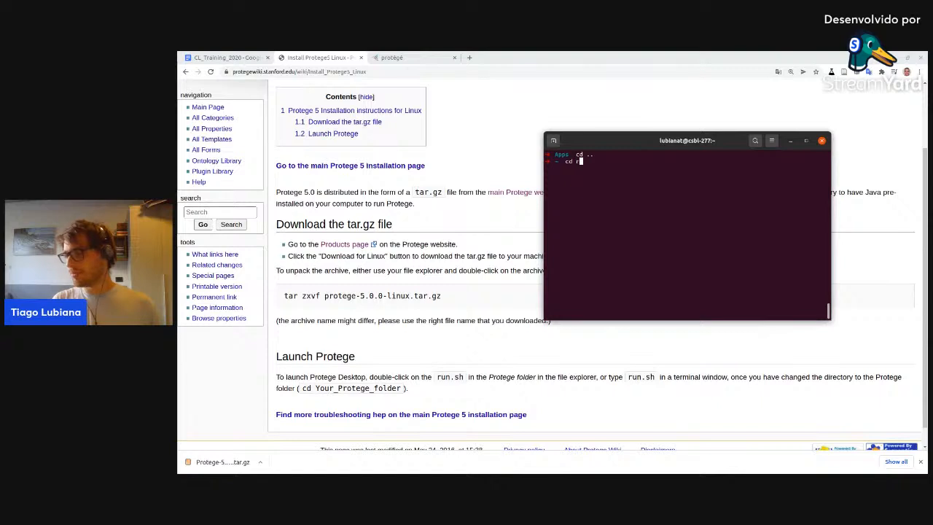
pyautogui.write('an')
pyautogui.press('BackSpace')
pyautogui.press('BackSpace')
pyautogui.write('Do')
pyautogui.press('Tab')
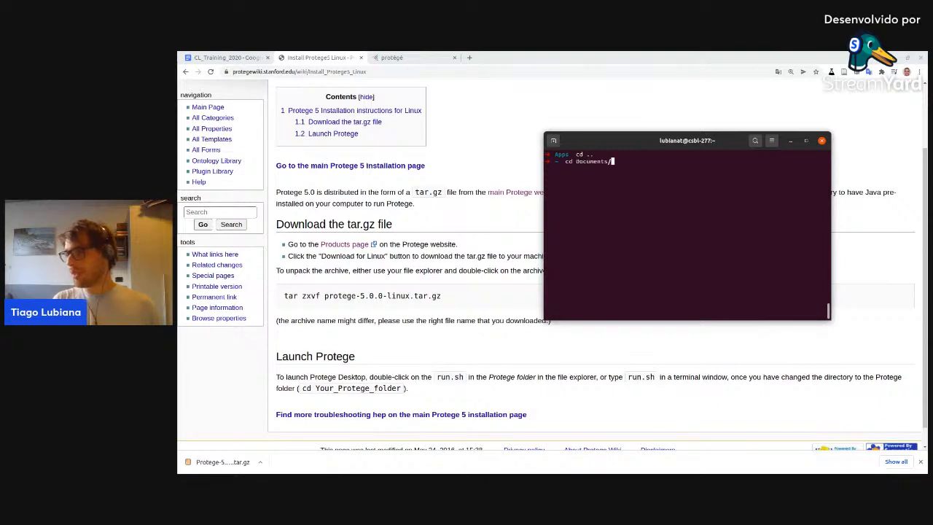
pyautogui.write('r')
pyautogui.press('Tab')
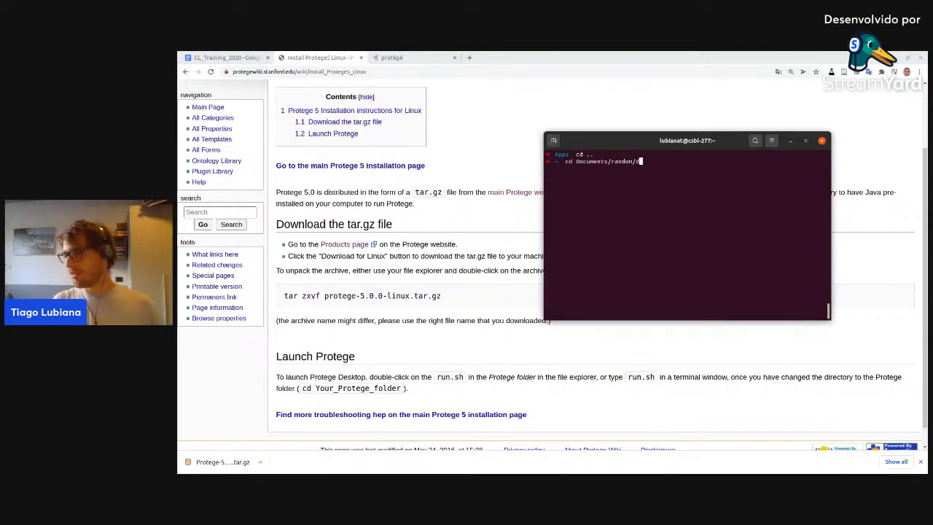
pyautogui.write('dot')
pyautogui.press('Tab')
pyautogui.press('Return')
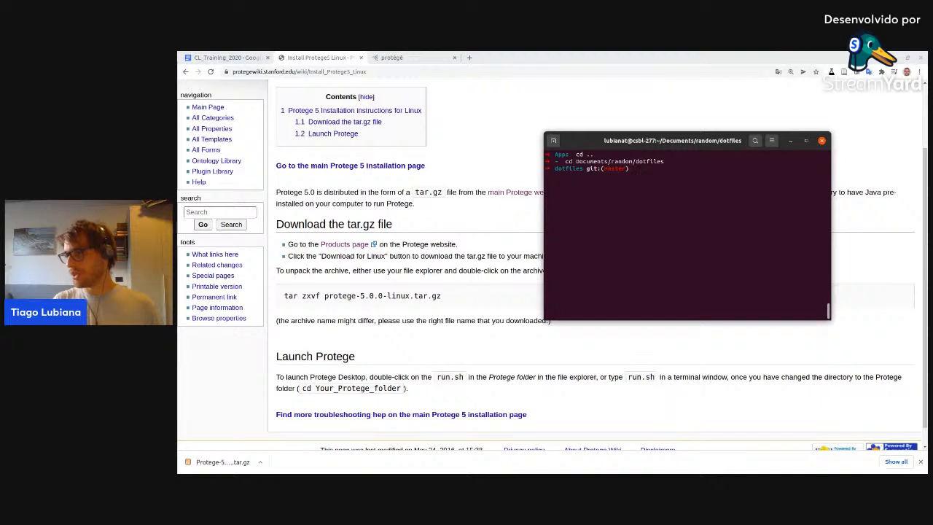
# Open the dotfiles folder in Visual Studio Code, place its window beside the instructions, and close the Q35610345.md and Q35557700.md notes.
pyautogui.write('code .')
pyautogui.press('Return')
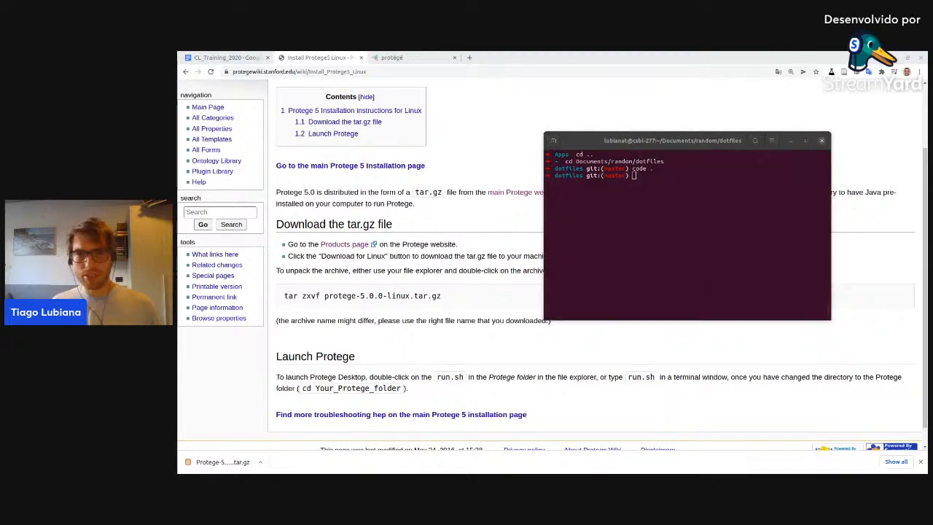
pyautogui.moveTo(528, 123); pyautogui.dragTo(745, 90)
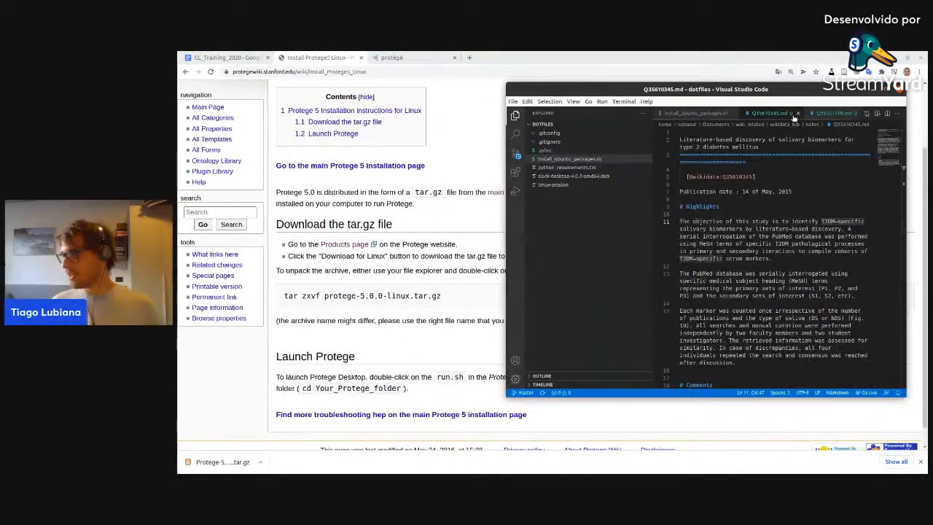
pyautogui.click(797, 113)
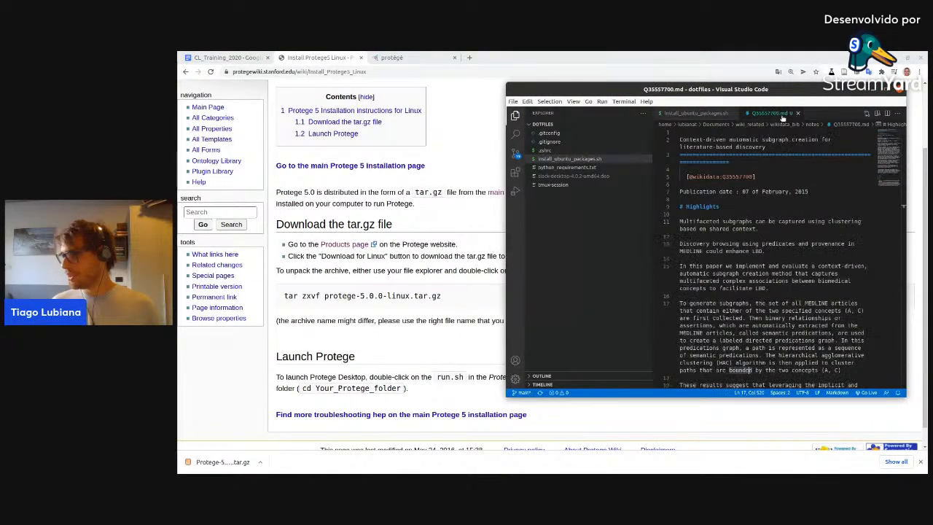
pyautogui.click(798, 114)
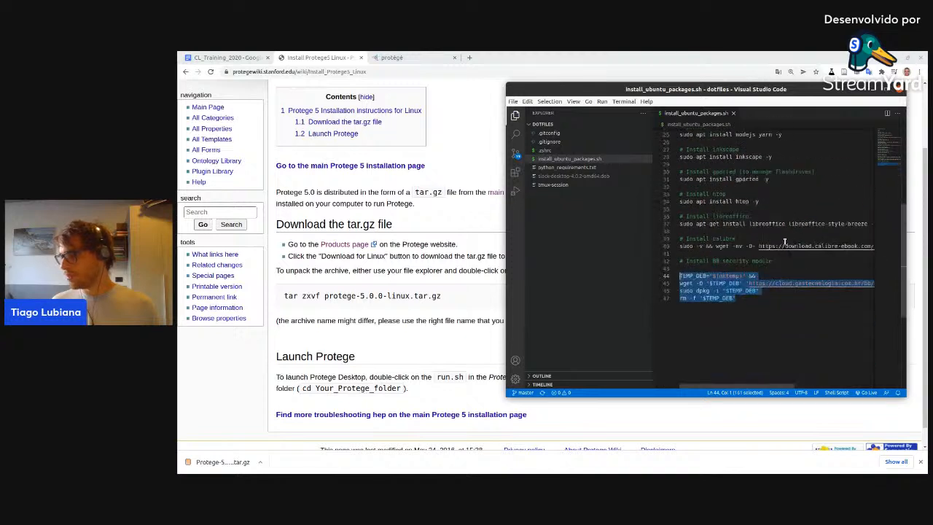
# Add the comment "# Install Protege" on a new line at the end of install_ubuntu_packages.sh and save the file.
pyautogui.click(766, 338)
pyautogui.scroll(-4, 767, 337)
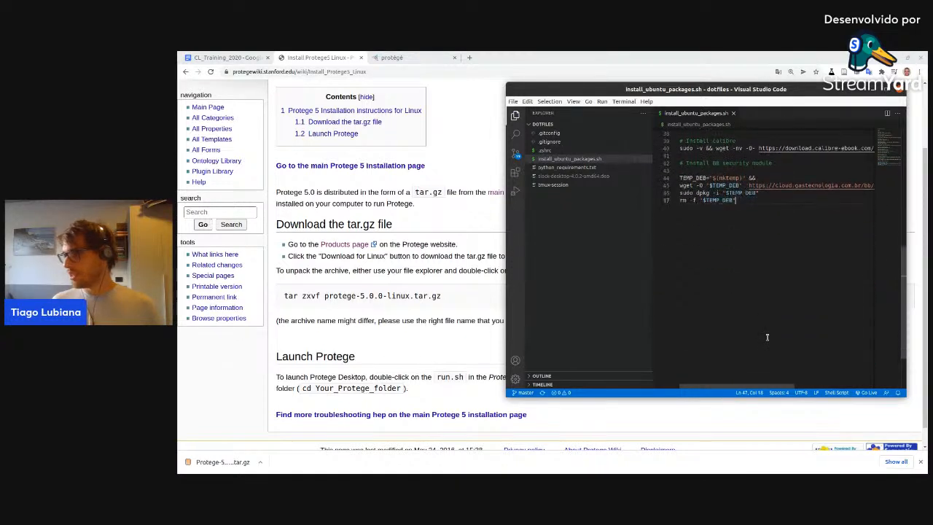
pyautogui.press('Return')
pyautogui.press('Return')
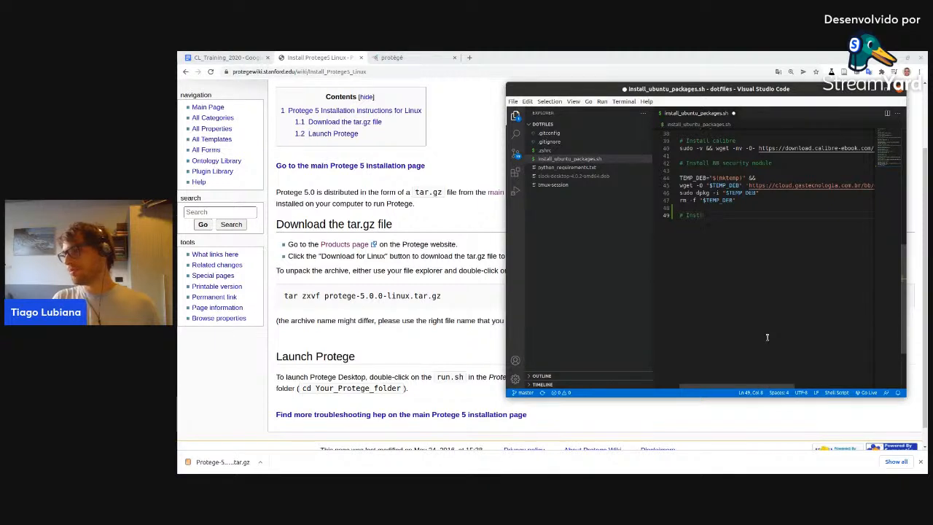
pyautogui.write('# Install pa')
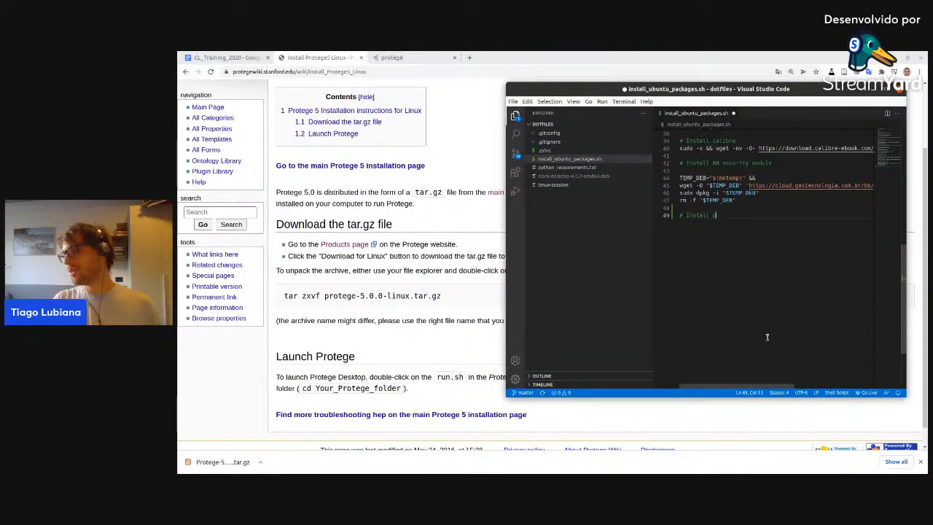
pyautogui.press('BackSpace')
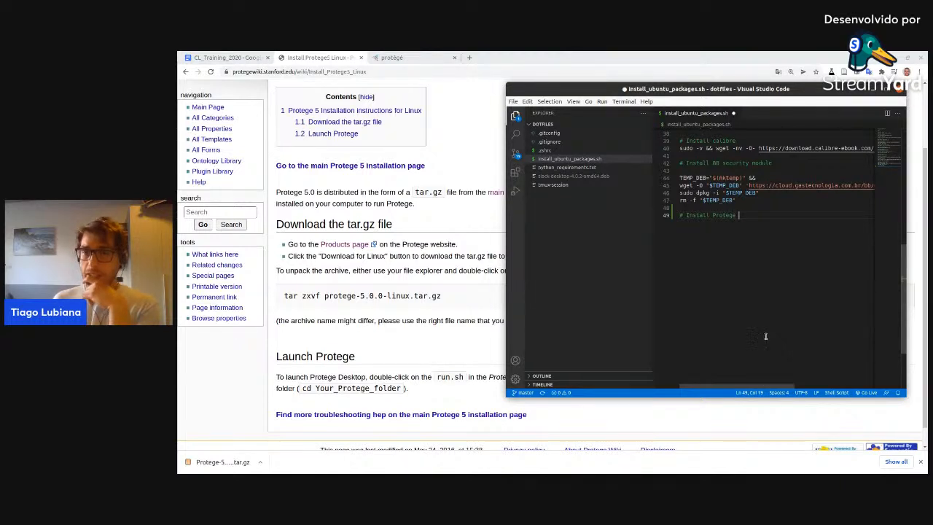
pyautogui.press('Return')
pyautogui.press('Return')
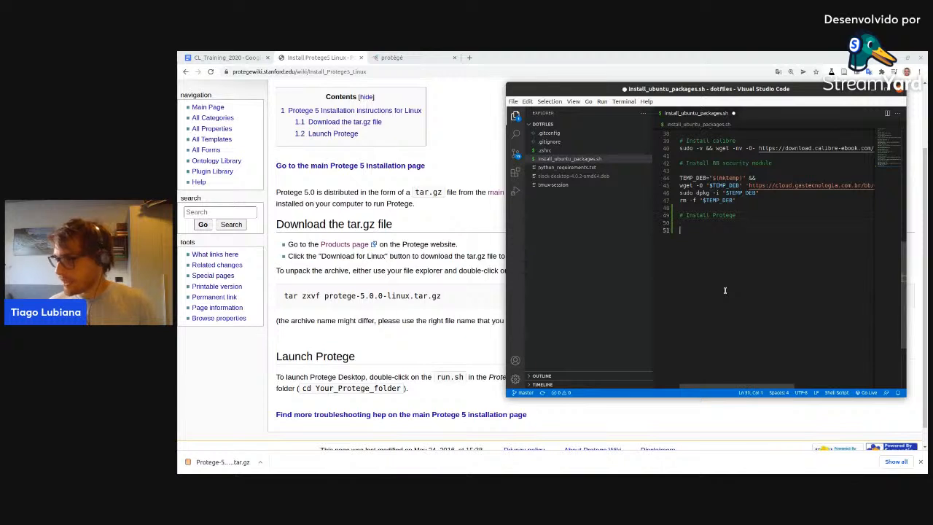
pyautogui.hotkey('ctrl', 's')
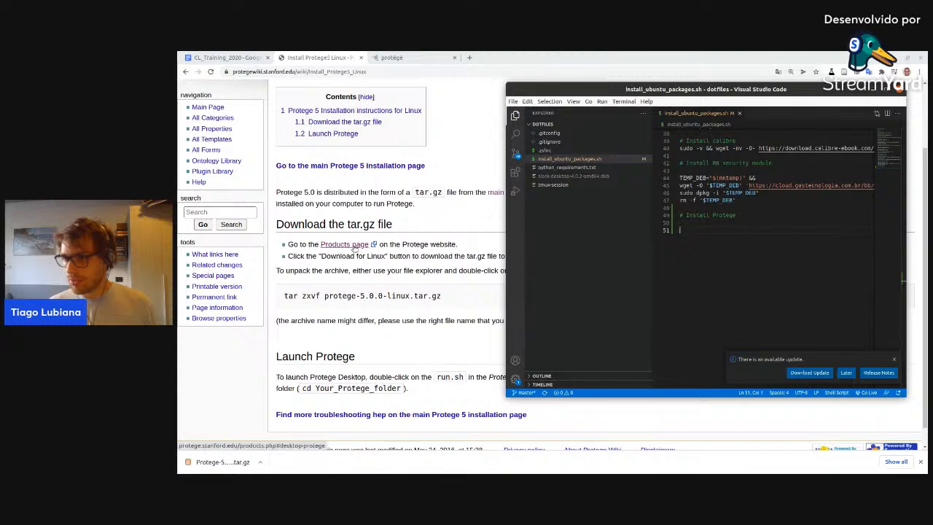
# Go back to the Protégé products page and open the developer tools with the Download for Linux button in view.
pyautogui.click(394, 58)
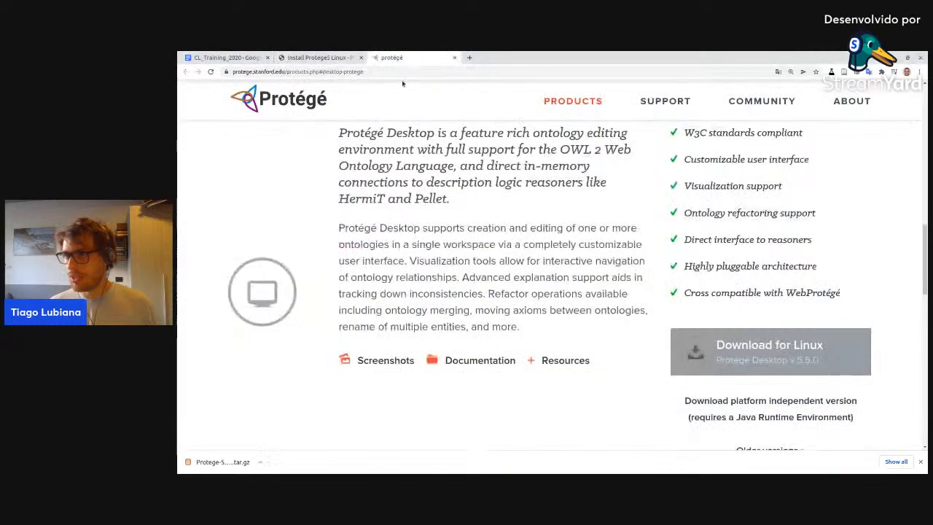
pyautogui.rightClick(744, 359)
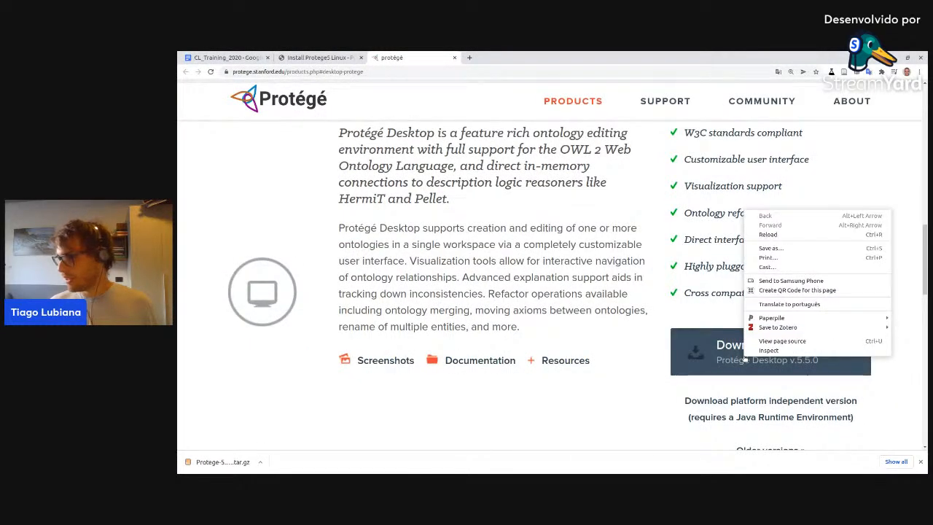
pyautogui.click(625, 349)
pyautogui.scroll(-4, 752, 357)
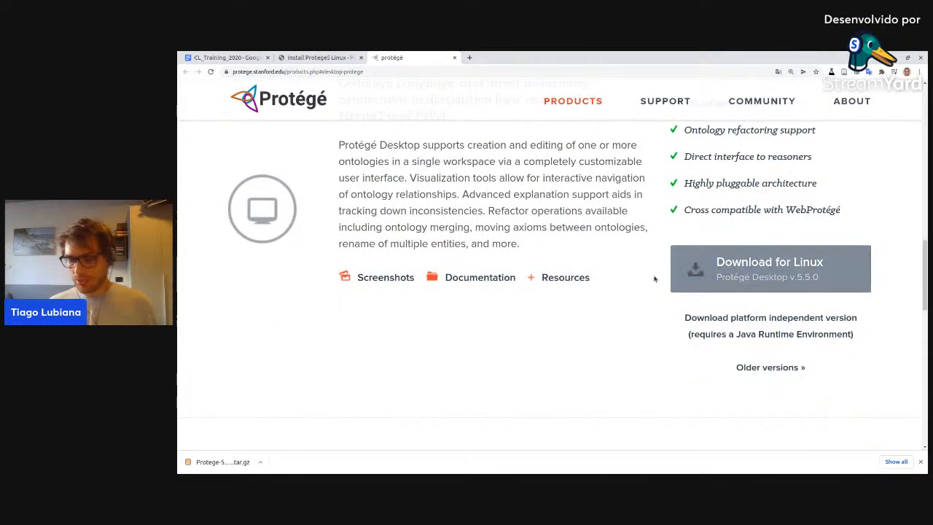
pyautogui.press('F12')
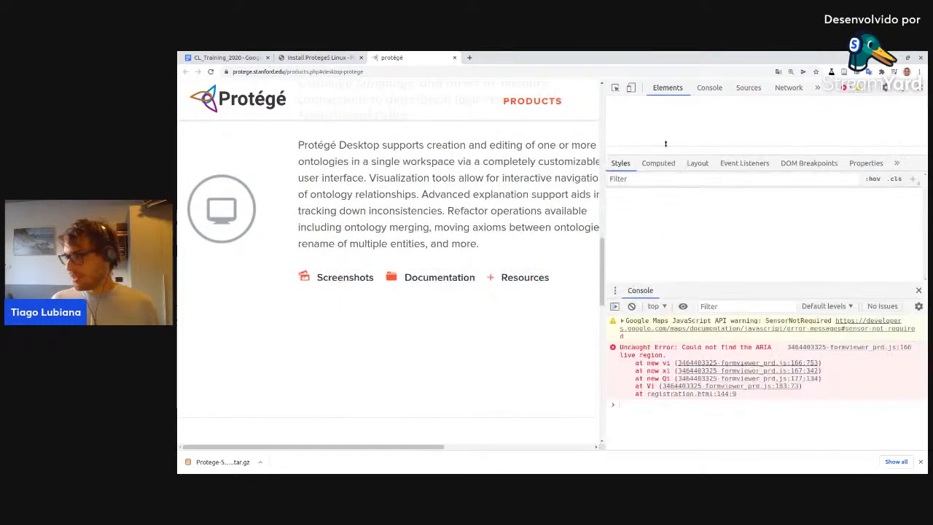
pyautogui.moveTo(435, 447); pyautogui.dragTo(592, 443)
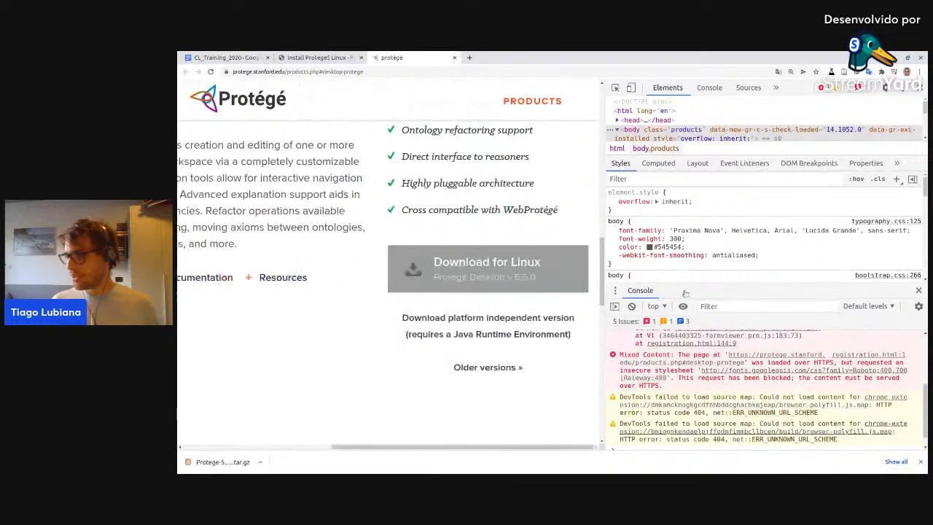
# Inspect the Download for Linux button's element, try the button itself, and close the Protégé products page.
pyautogui.click(775, 88)
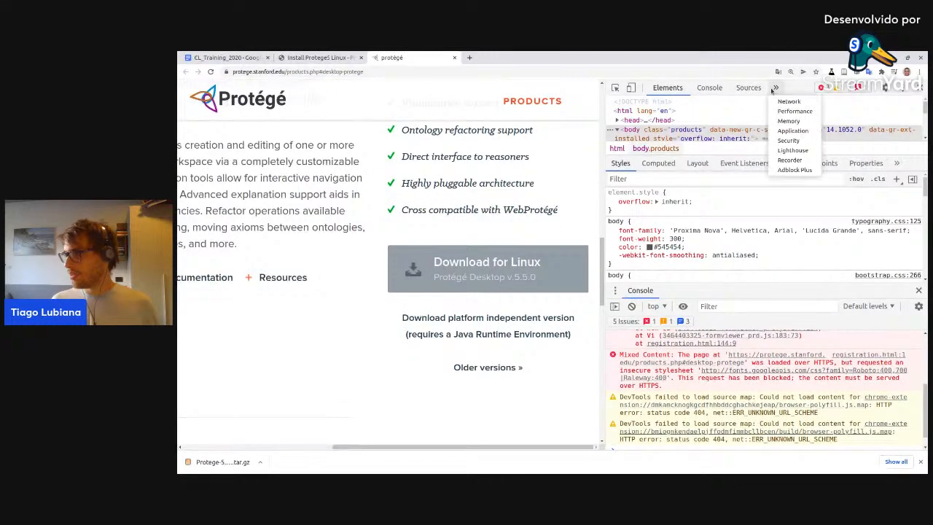
pyautogui.click(788, 99)
pyautogui.click(616, 87)
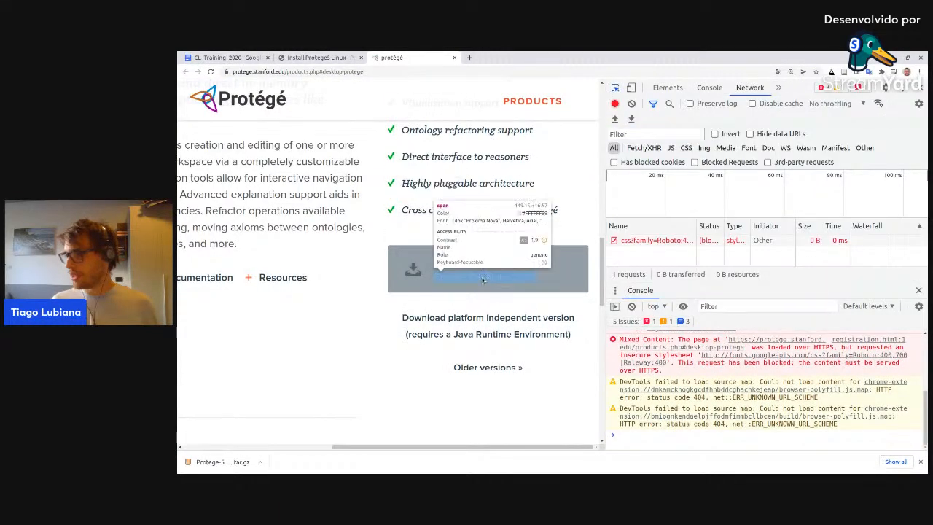
pyautogui.click(507, 269)
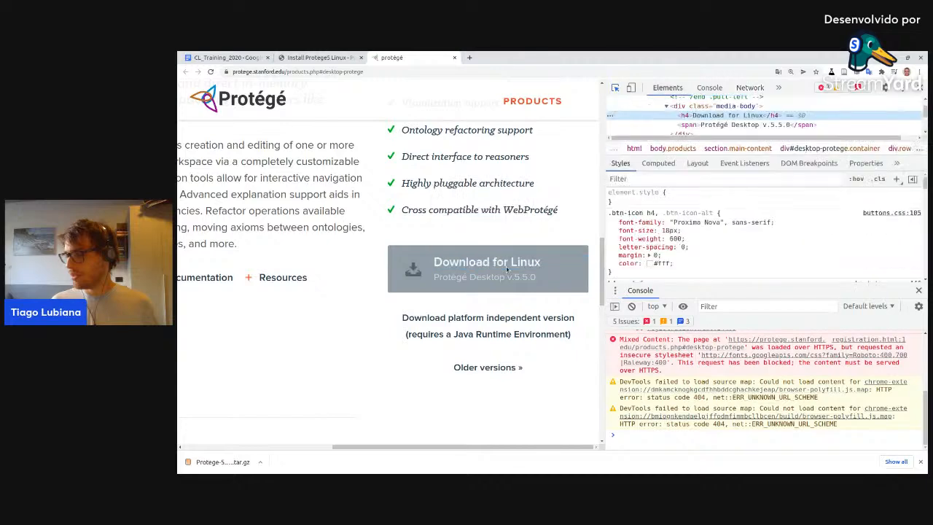
pyautogui.click(507, 269)
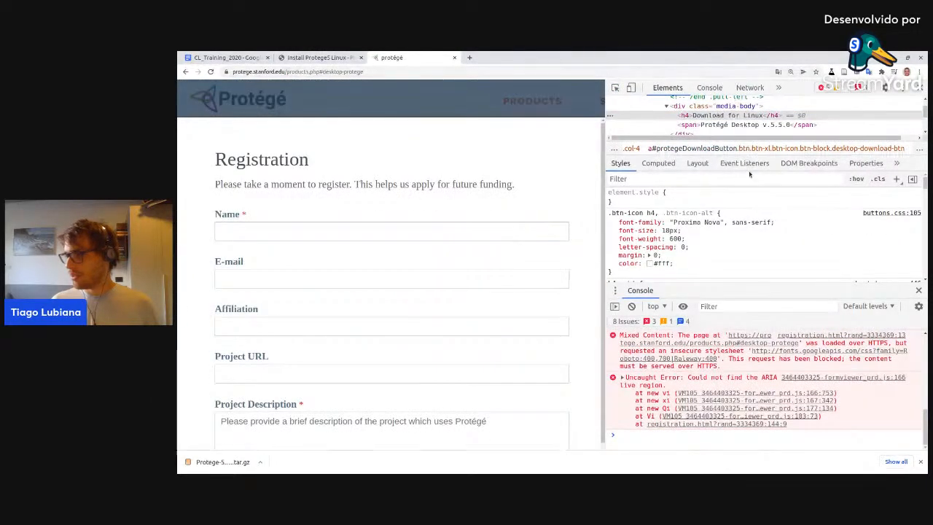
pyautogui.click(454, 58)
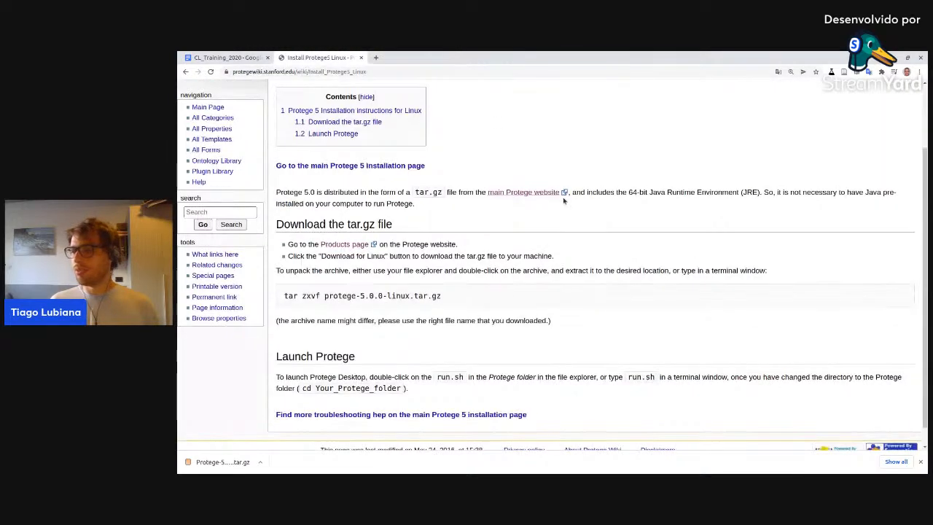
pyautogui.scroll(-1, 693, 297)
pyautogui.hotkey('alt', 'Tab')
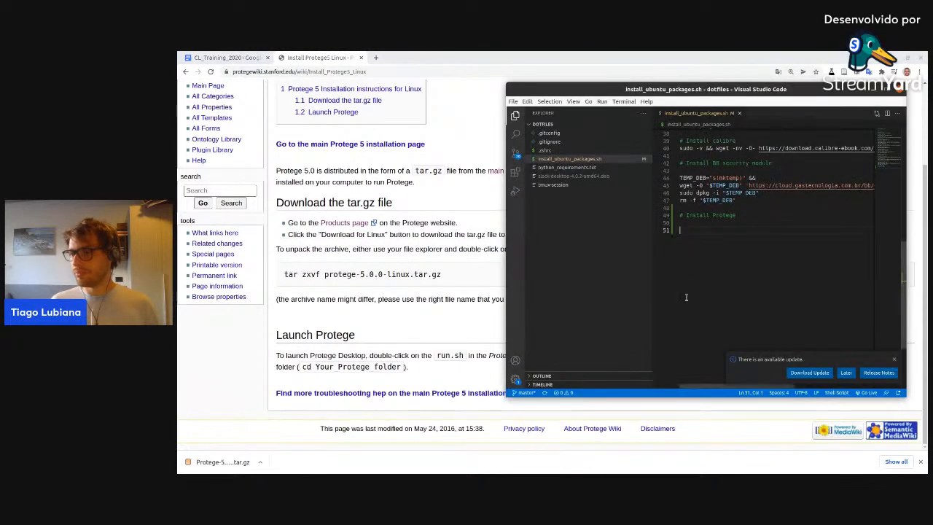
pyautogui.moveTo(722, 247); pyautogui.dragTo(684, 223)
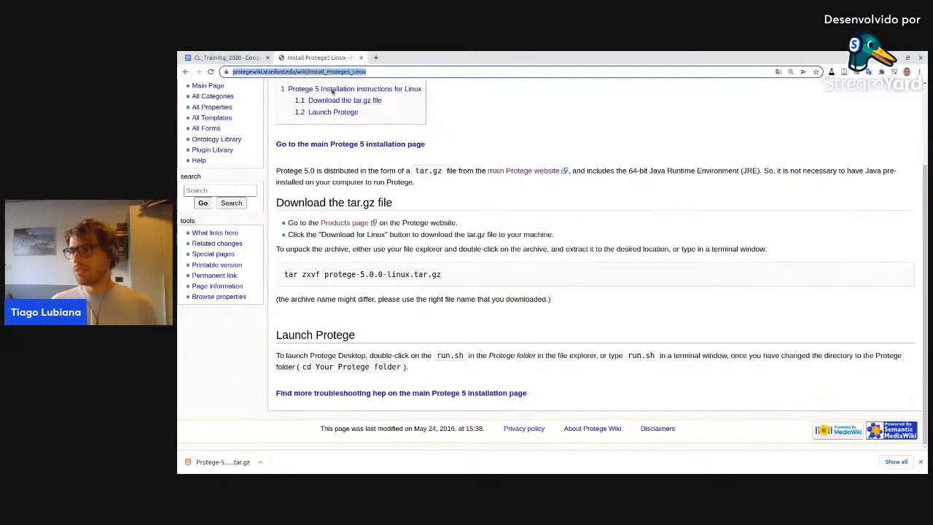
pyautogui.hotkey('alt', 'Tab')
pyautogui.hotkey('alt', 'Tab')
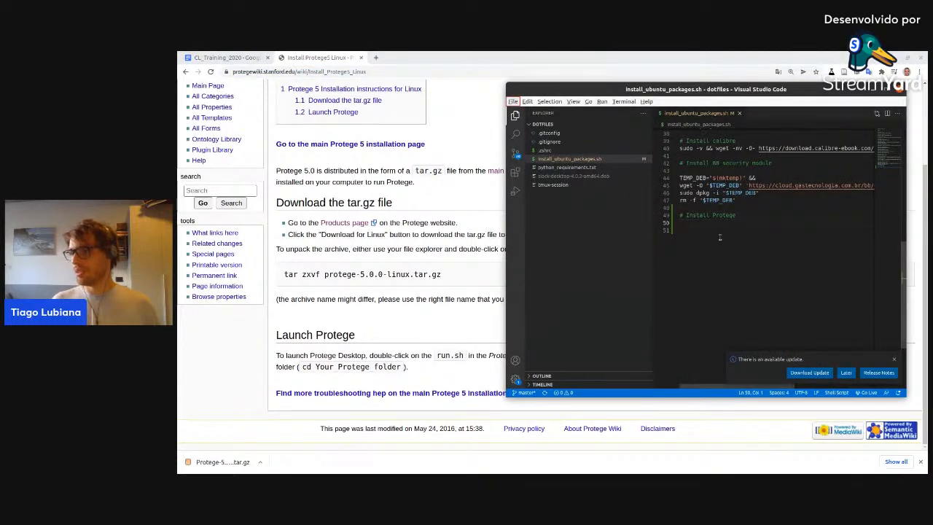
pyautogui.press('Down')
pyautogui.press('Escape')
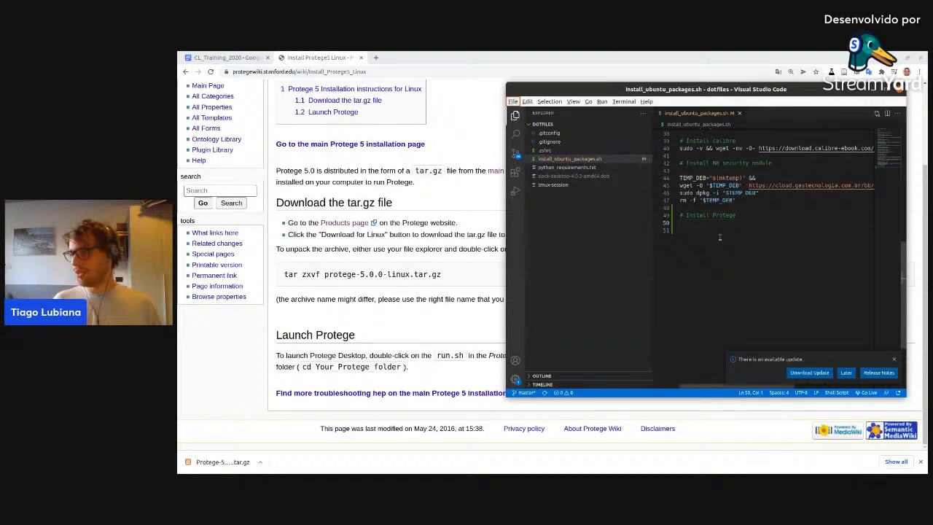
pyautogui.click(719, 236)
pyautogui.write('#')
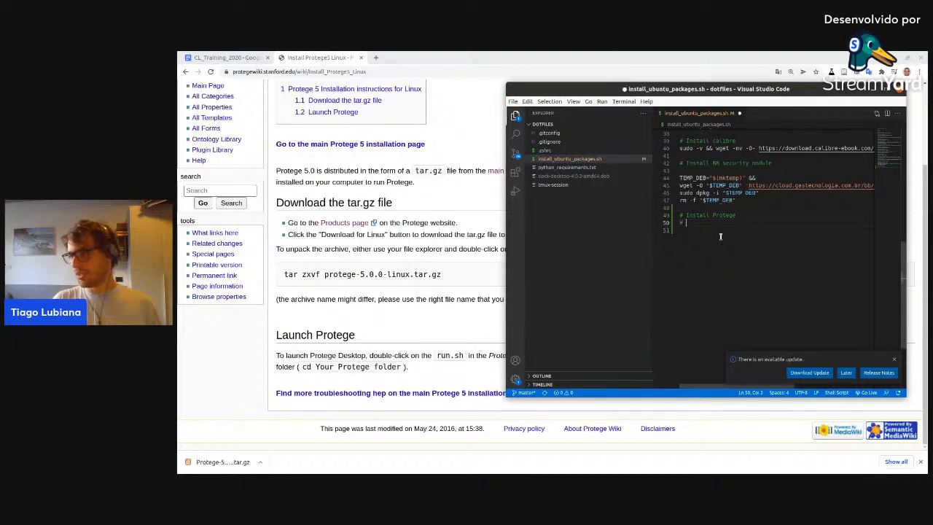
pyautogui.write(' See')
pyautogui.write('https://protegewiki.stanford.edu/wiki/Install_Protege5_Linux')
pyautogui.hotkey('ctrl', 's')
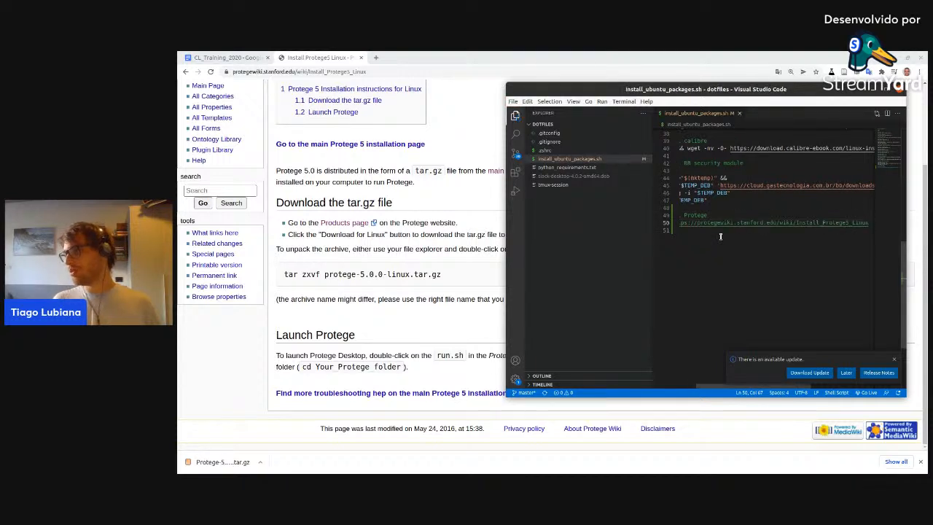
# Return to the terminal and change its directory to ~/Apps/Protege-5.5.0.
pyautogui.hotkey('alt', 'Tab')
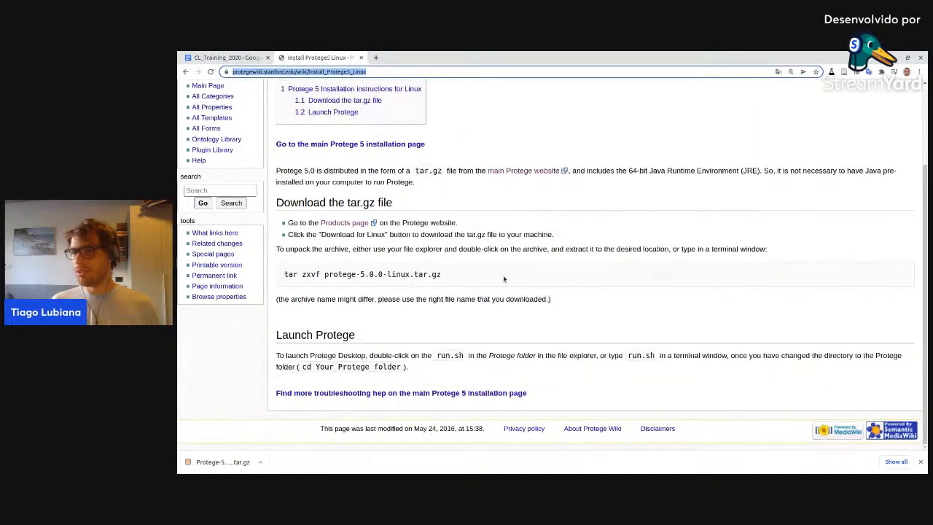
pyautogui.click(503, 277)
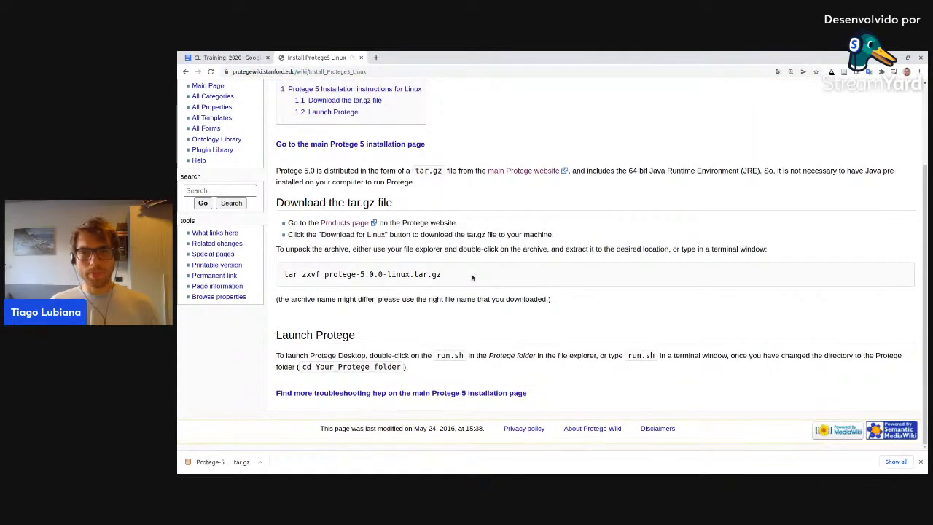
pyautogui.hotkey('alt', 'Tab')
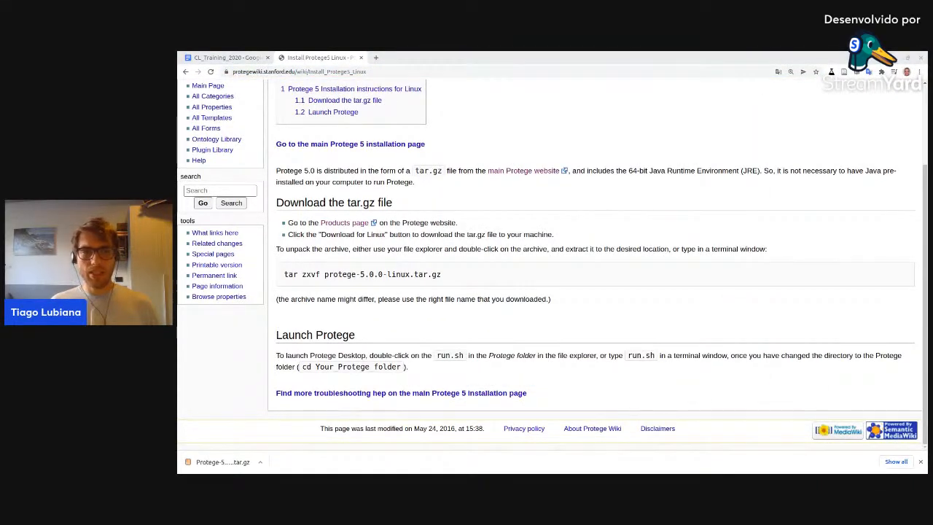
pyautogui.hotkey('alt', 'Tab')
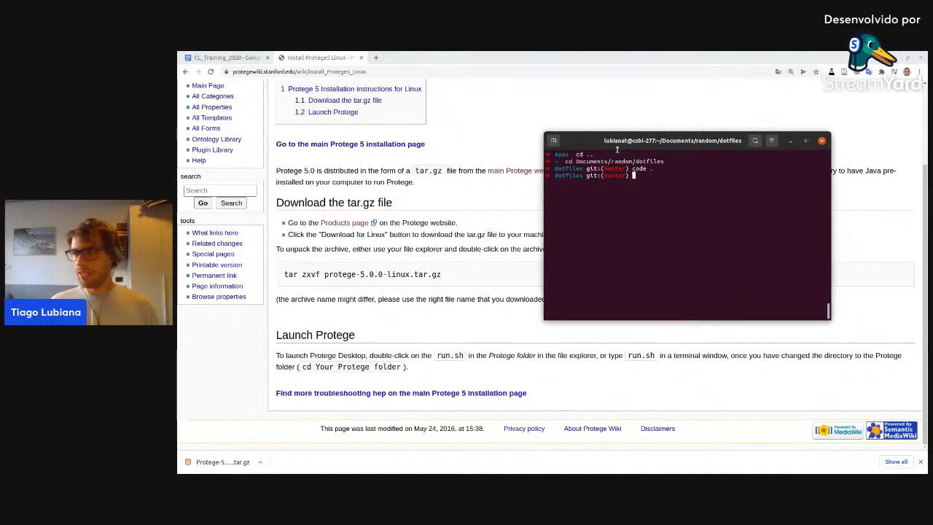
pyautogui.write('cd ')
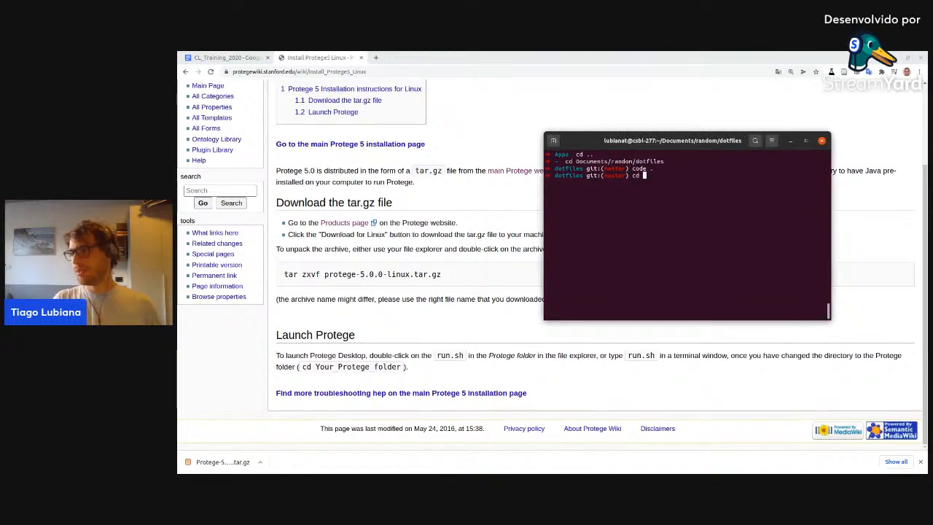
pyautogui.write('~/Apps/pro')
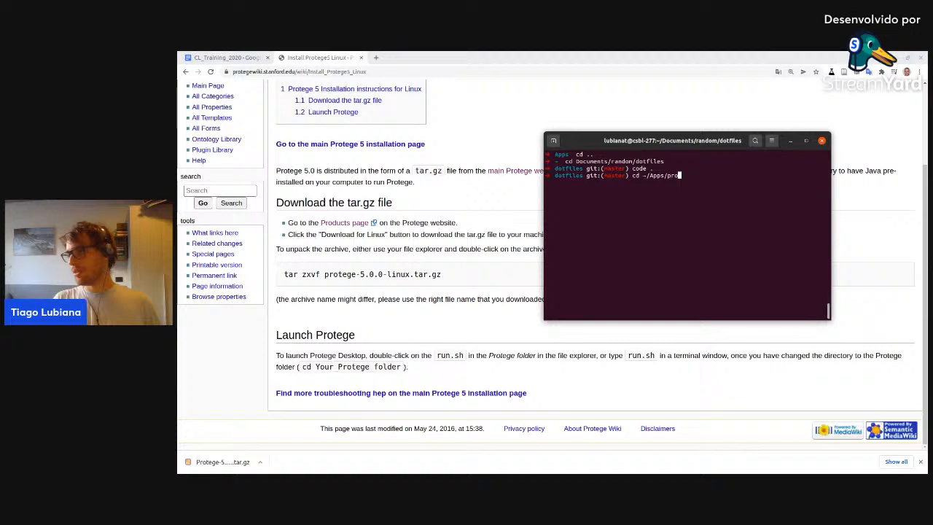
pyautogui.press('Tab')
pyautogui.press('Return')
# Launch Protégé by running run.sh with bash.
pyautogui.write('bash r')
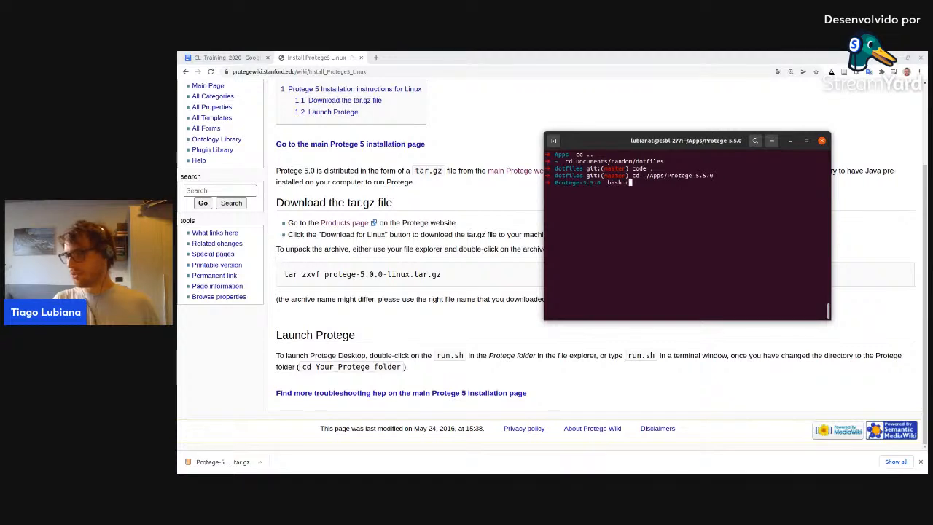
pyautogui.write('un.sh')
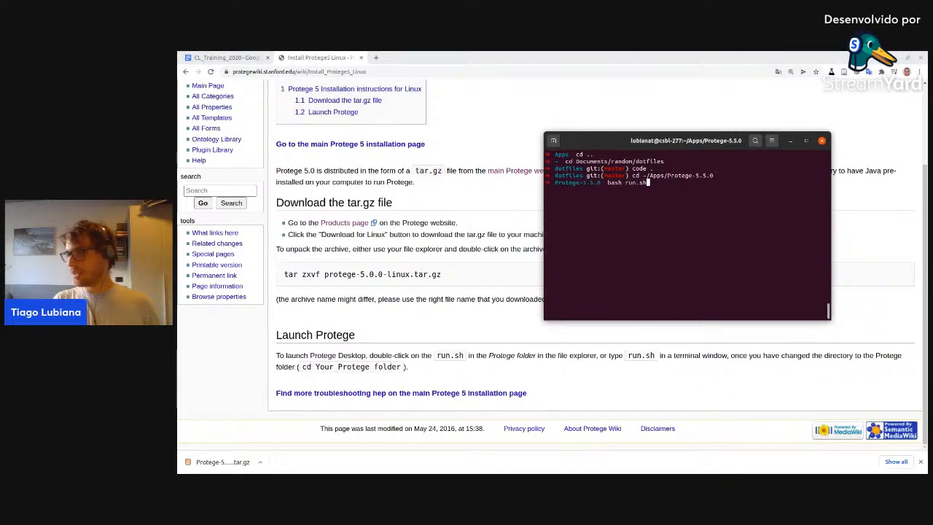
pyautogui.press('Return')
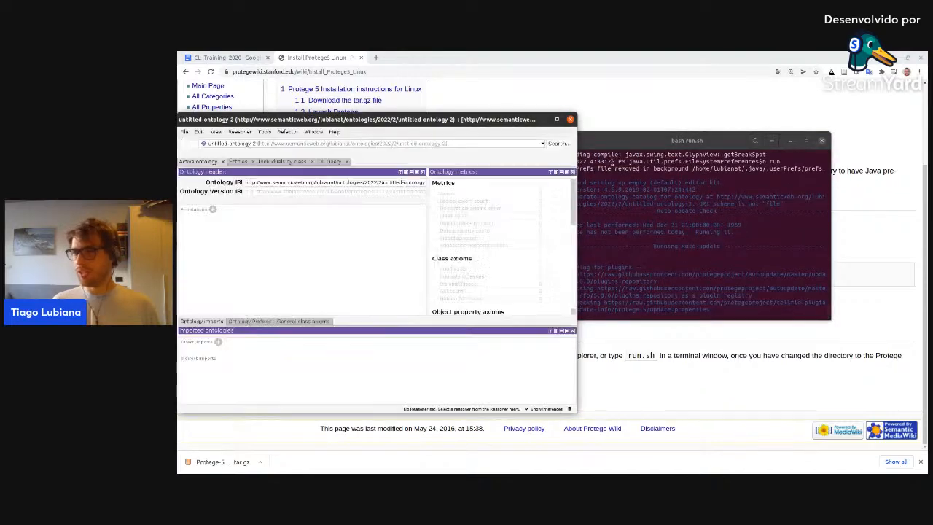
# Arrange the Protégé window and the browser side by side, each filling half of the screen.
pyautogui.moveTo(499, 119); pyautogui.dragTo(927, 94)
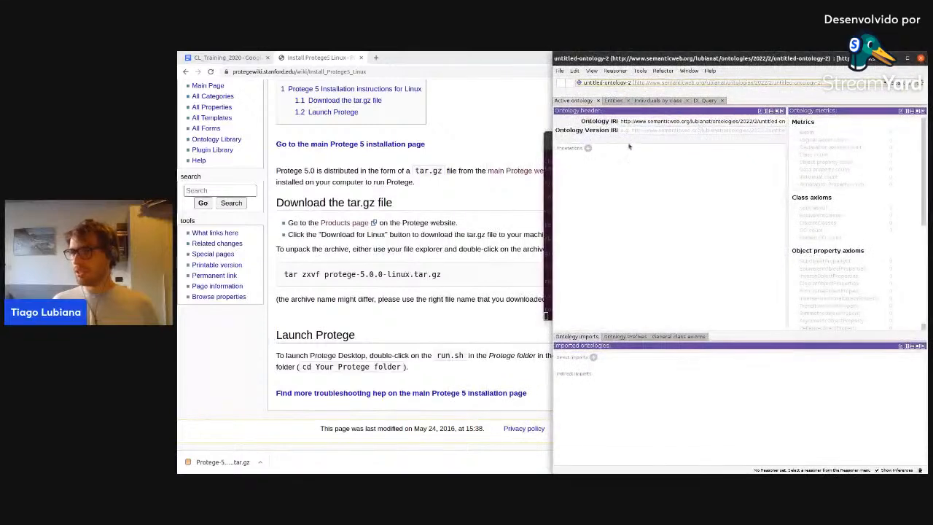
pyautogui.click(536, 142)
pyautogui.press('super+Left')
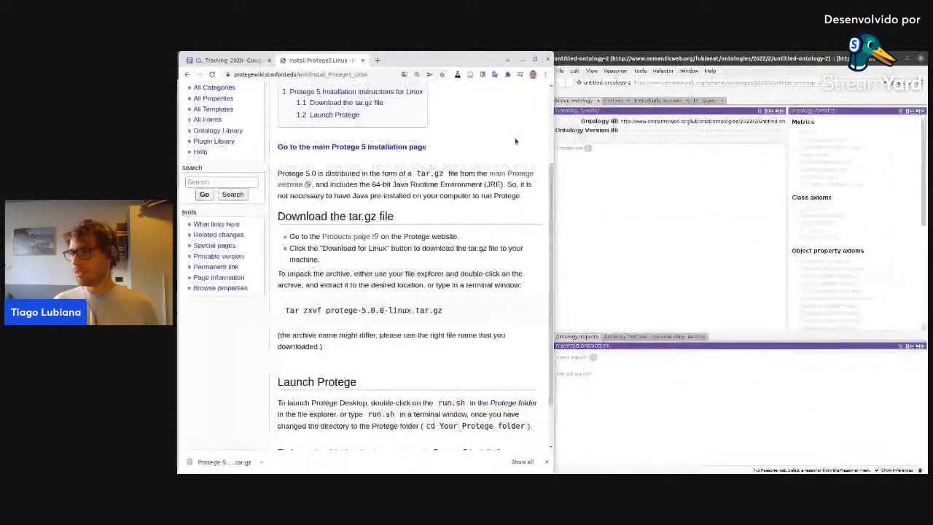
# Switch to the CL_Training_2020 document, close its text search and show the document outline.
pyautogui.click(239, 59)
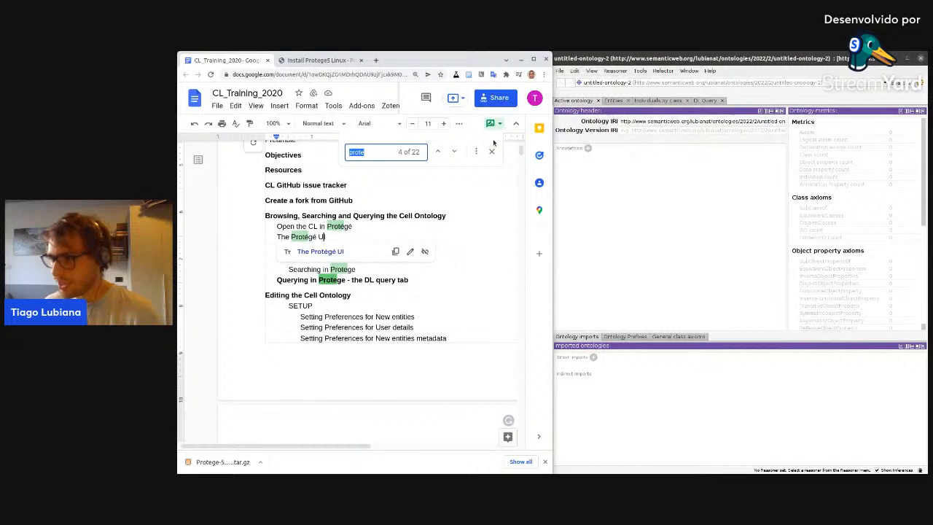
pyautogui.press('Escape')
pyautogui.click(203, 163)
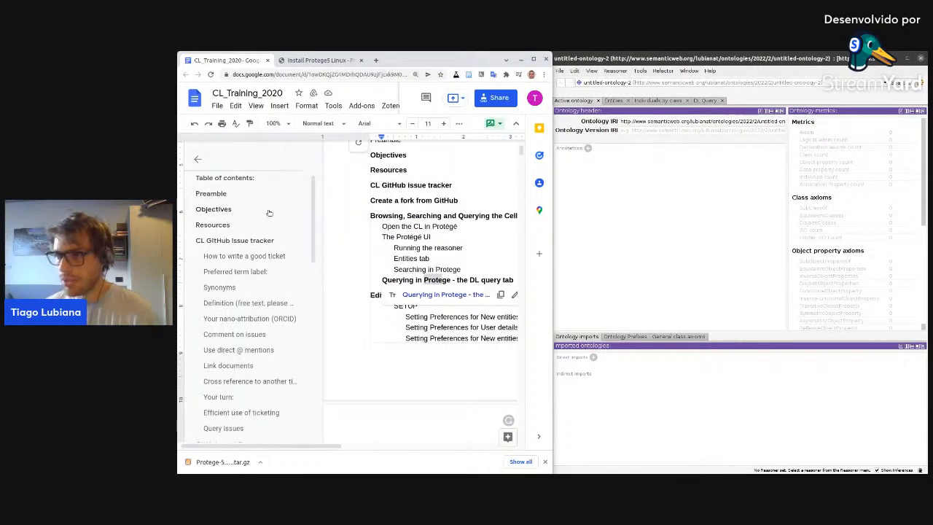
# Go to the "Open the CL in Protégé" section using the training document's outline.
pyautogui.scroll(-5, 245, 240)
pyautogui.scroll(-3, 253, 270)
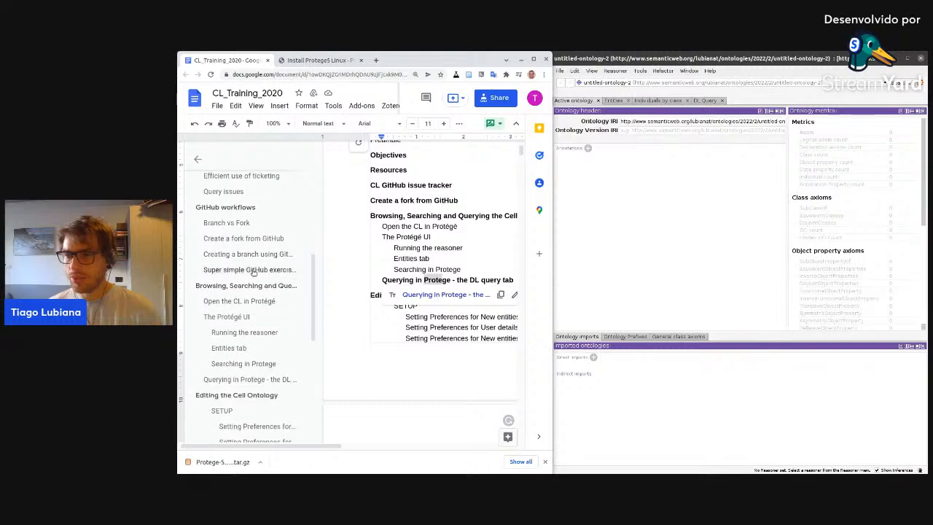
pyautogui.click(250, 300)
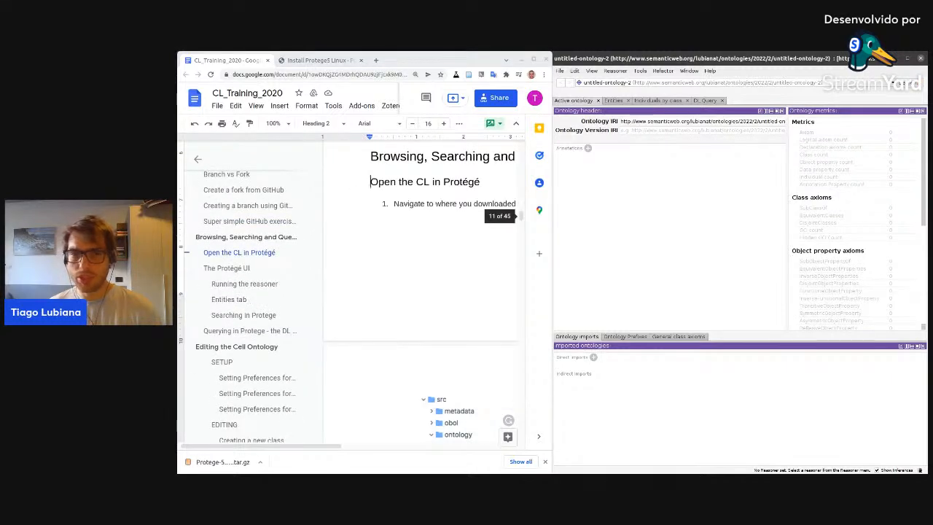
# Select the ELK Reasoner plugin in the available Protégé updates and install it.
pyautogui.scroll(-4, 745, 220)
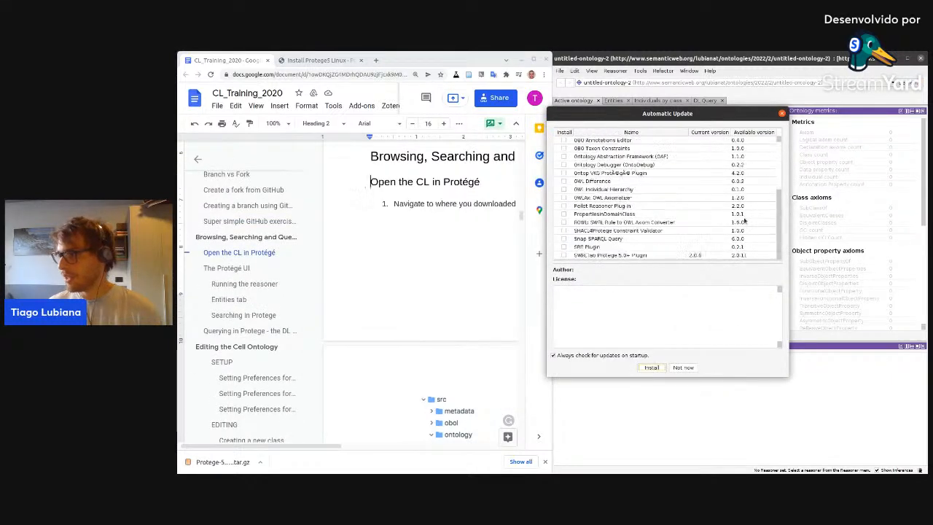
pyautogui.scroll(4, 732, 224)
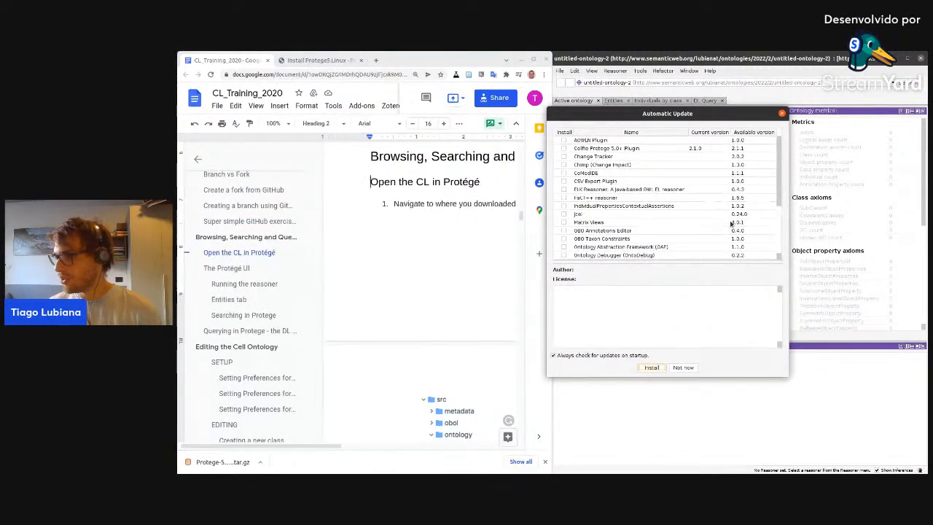
pyautogui.click(687, 189)
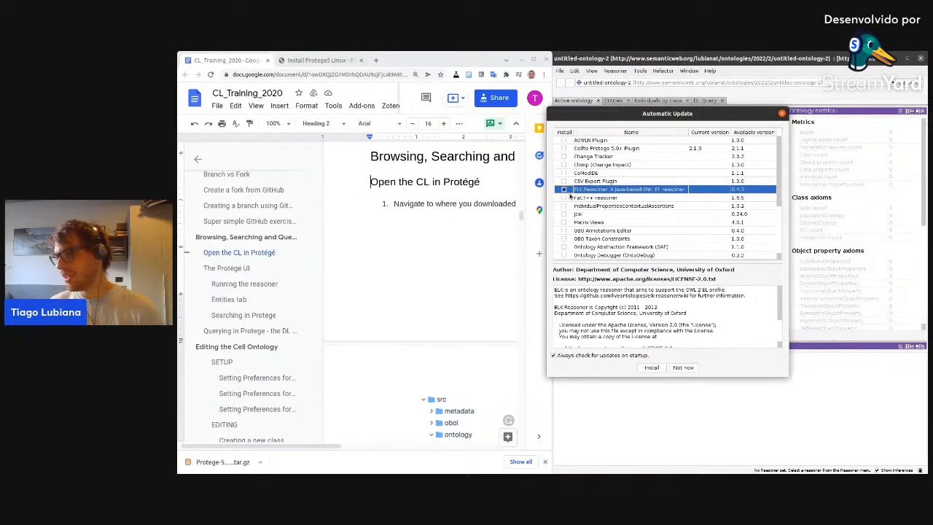
pyautogui.scroll(-4, 568, 199)
pyautogui.scroll(4, 631, 235)
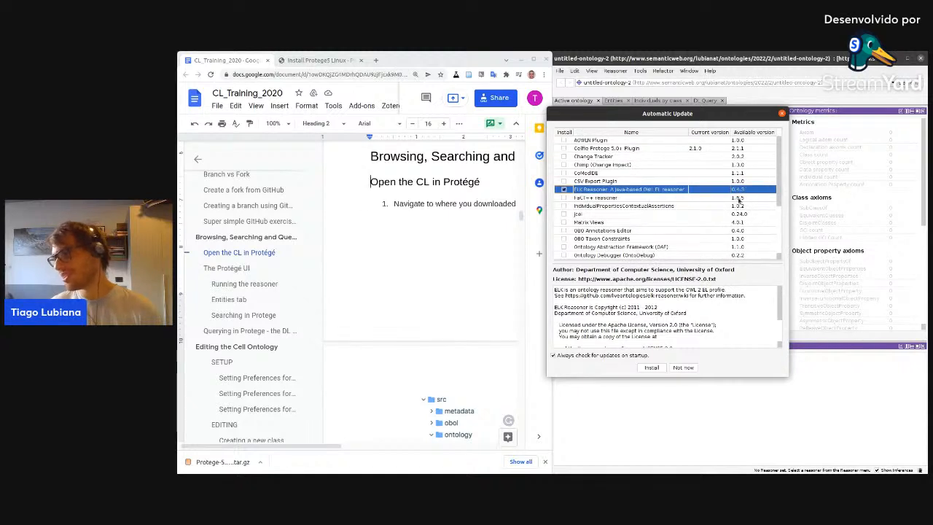
pyautogui.click(656, 368)
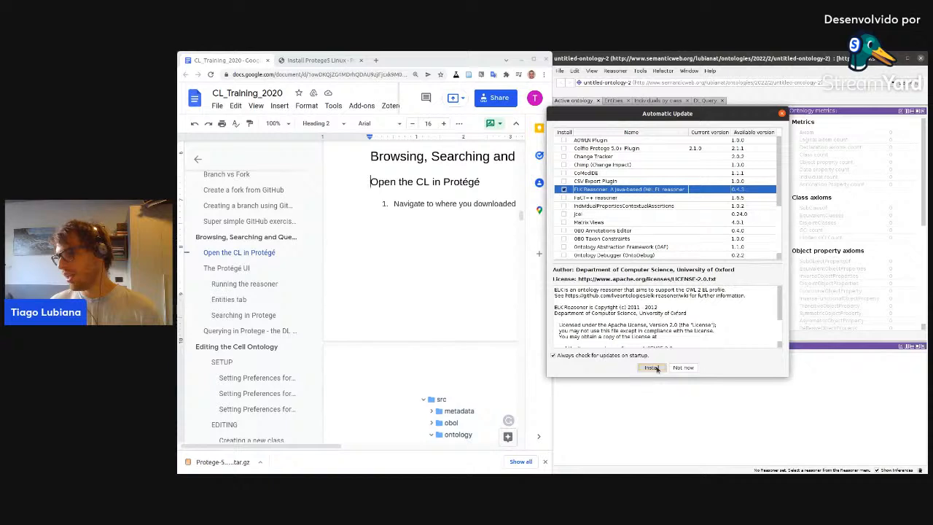
pyautogui.click(655, 368)
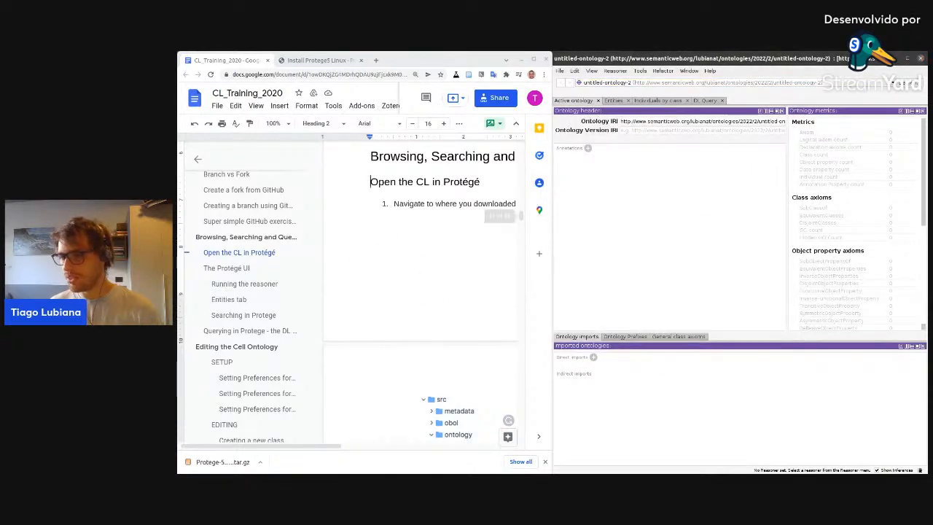
# Reduce the training document's browser zoom to 110% and acknowledge the Protégé update message.
pyautogui.moveTo(328, 445); pyautogui.dragTo(396, 444)
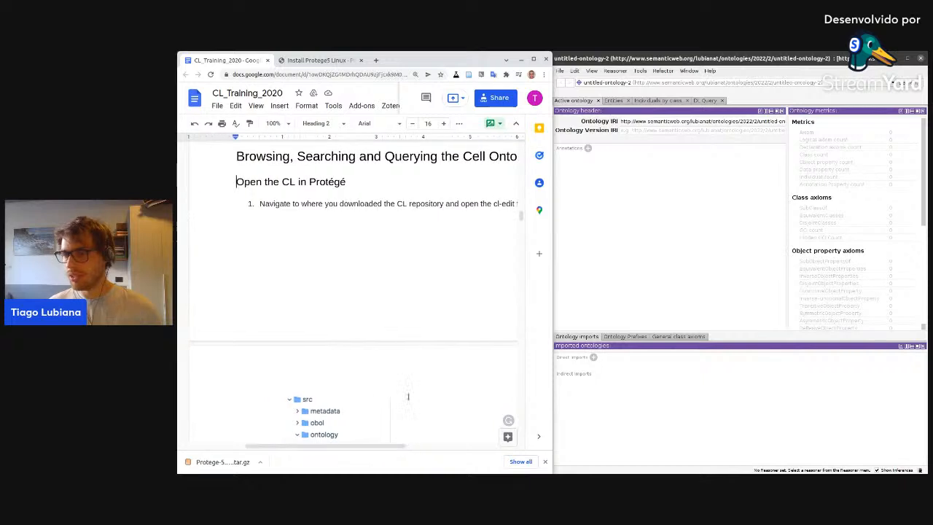
pyautogui.hotkey('ctrl', '-')
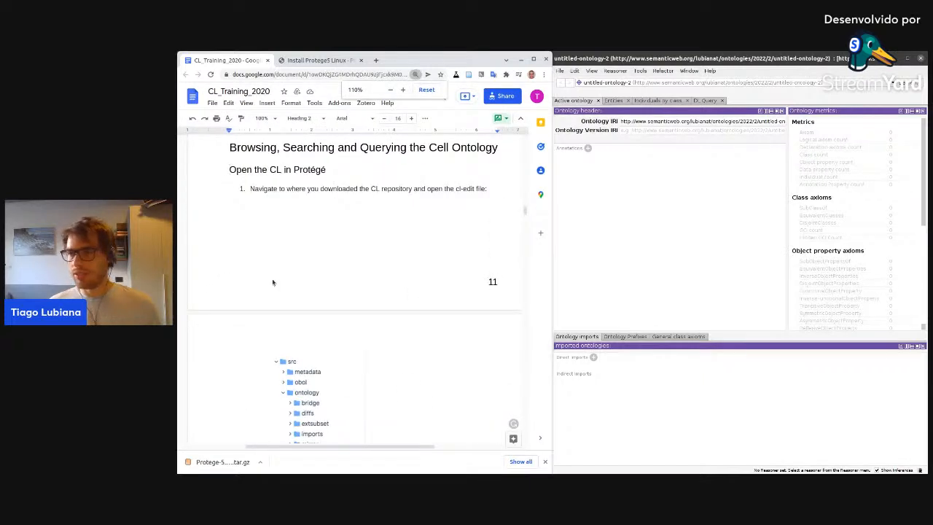
pyautogui.moveTo(554, 304); pyautogui.dragTo(788, 243)
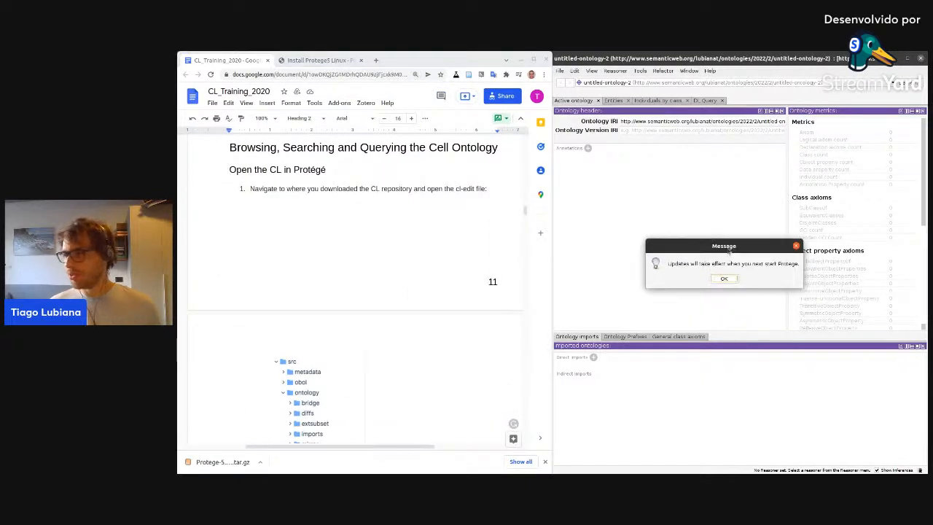
pyautogui.click(726, 280)
# Read the training document's instructions for locating and opening the cl-edit file in the downloaded CL repository.
pyautogui.scroll(-3, 381, 302)
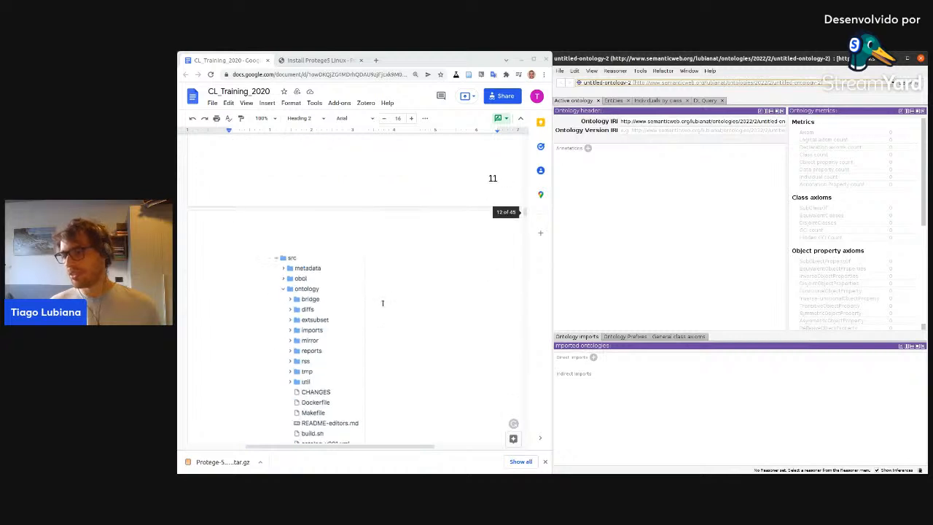
pyautogui.scroll(5, 374, 291)
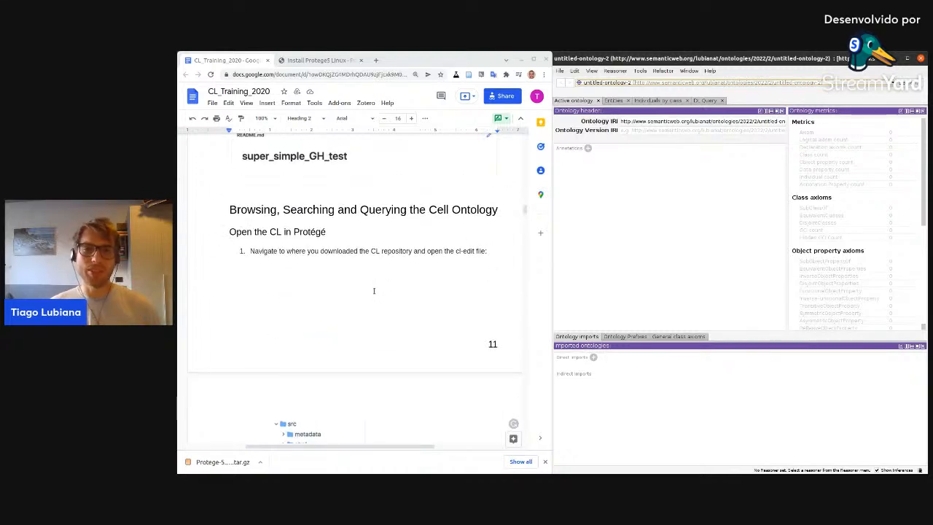
pyautogui.scroll(-2, 380, 287)
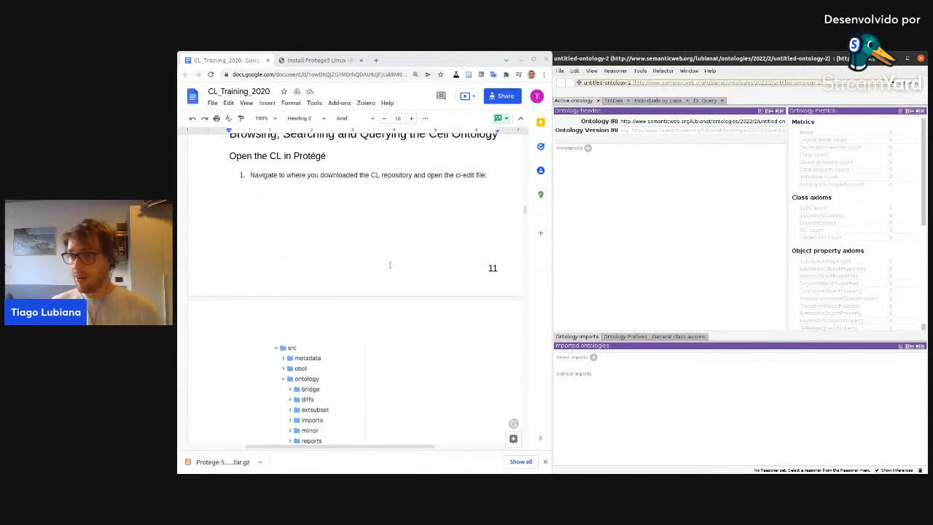
pyautogui.scroll(1, 327, 230)
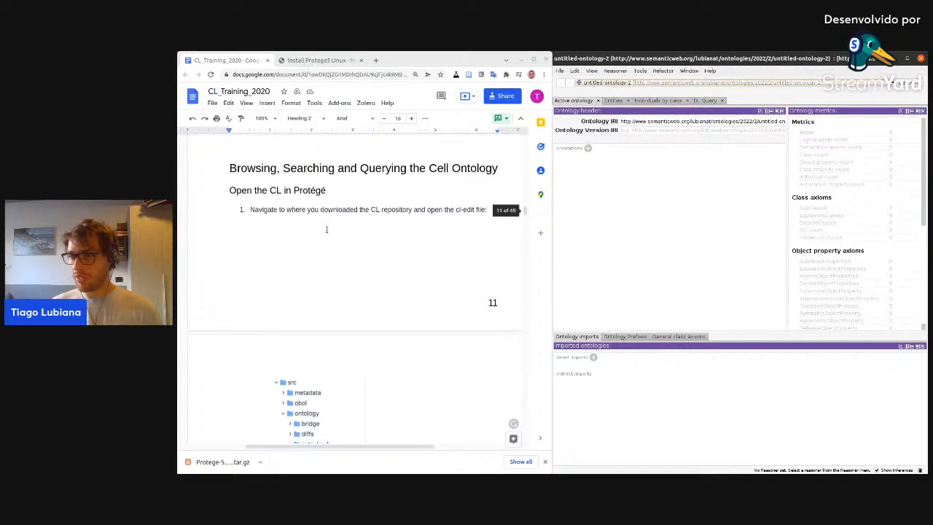
pyautogui.scroll(-5, 452, 227)
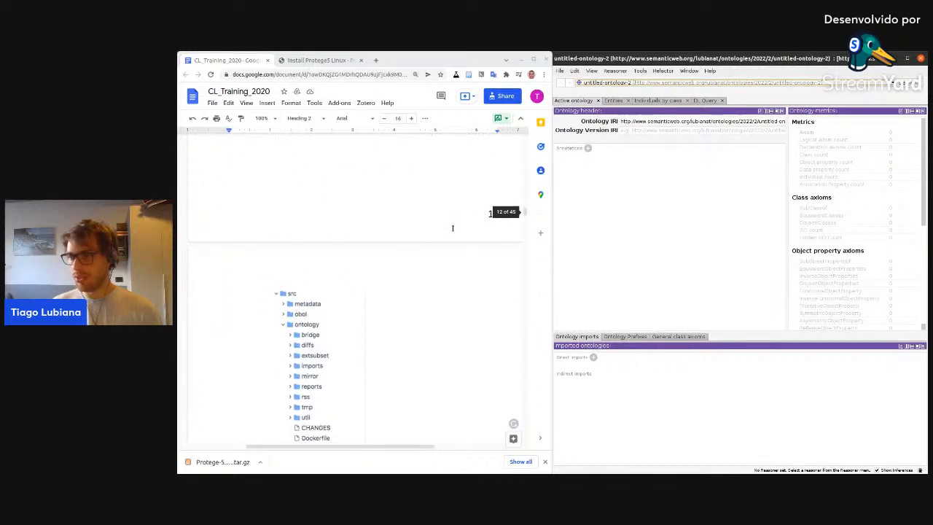
pyautogui.scroll(-1, 450, 228)
# Check the terminal for the folder that holds the cloned cell-ontology repository, then minimize the terminal.
pyautogui.click(636, 246)
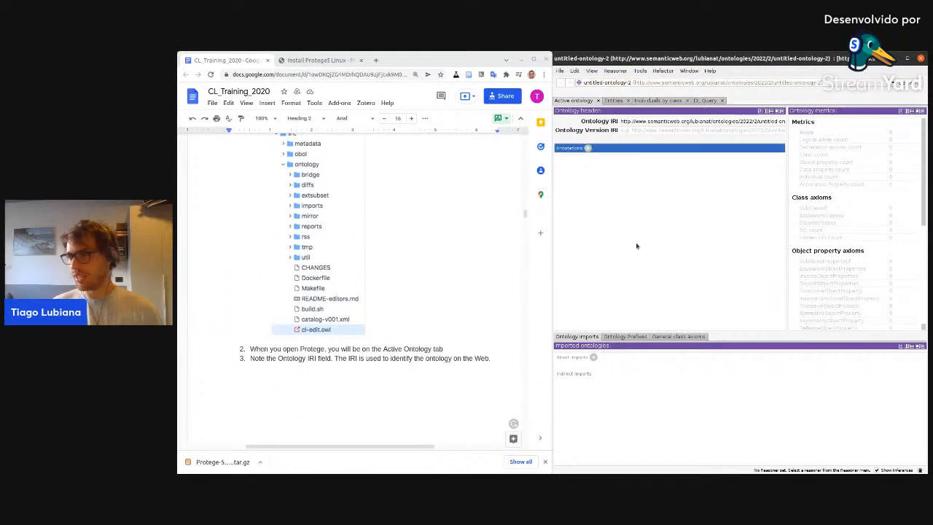
pyautogui.click(559, 71)
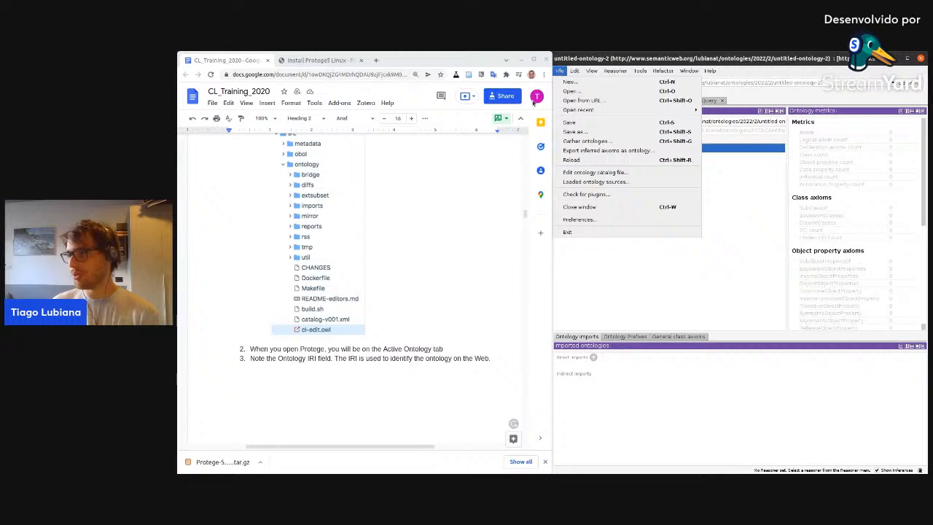
pyautogui.moveTo(651, 109)
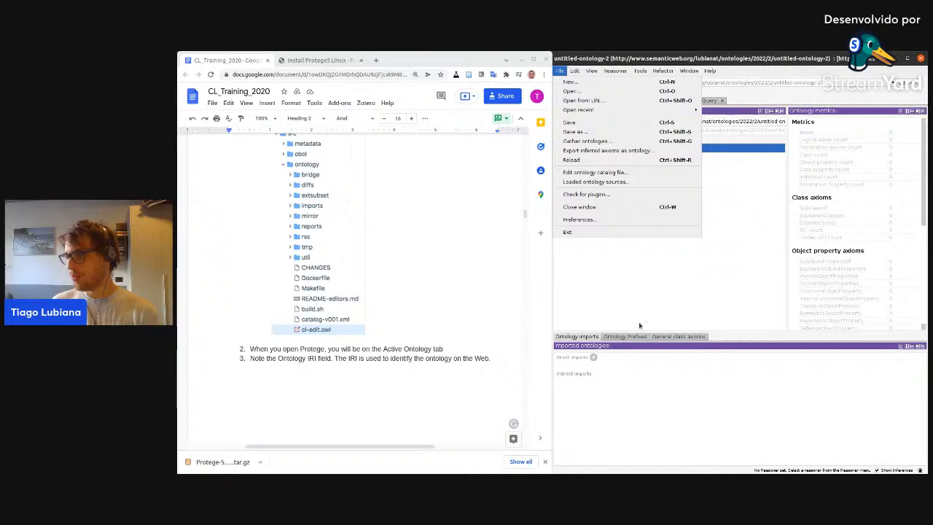
pyautogui.click(595, 233)
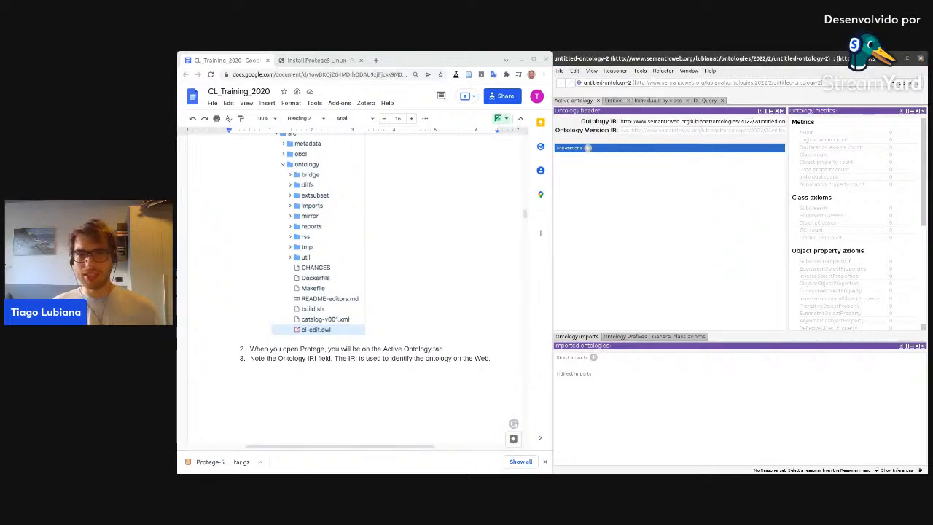
pyautogui.moveTo(369, 174); pyautogui.dragTo(498, 122)
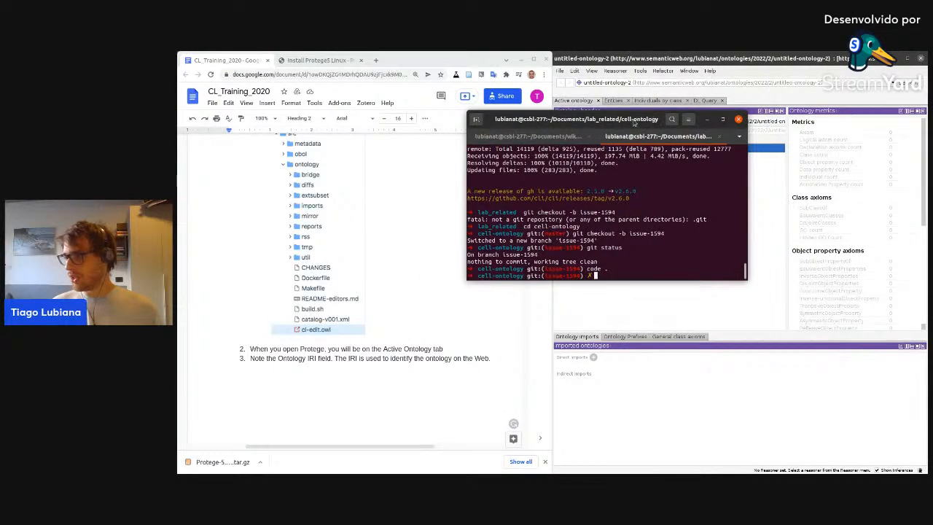
pyautogui.click(706, 119)
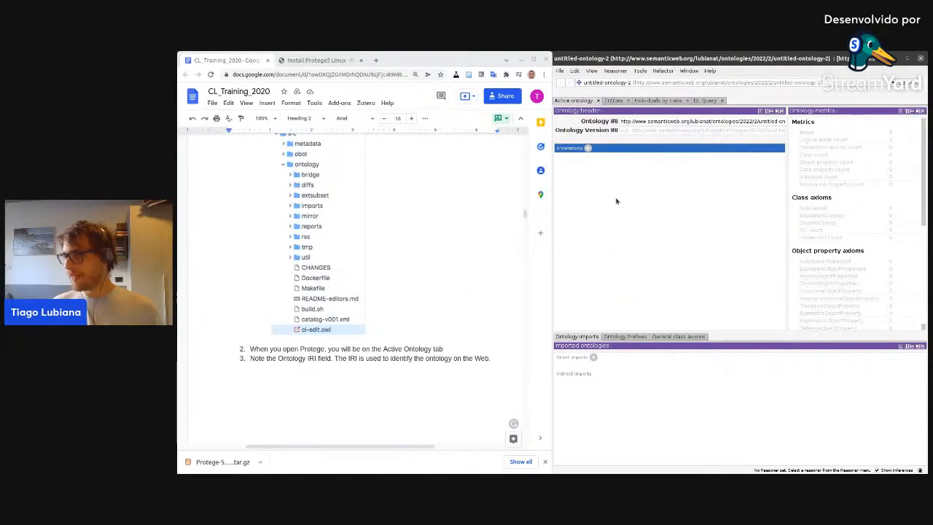
# Open cl-edit.owl from Documents/lab_related/cell-ontology/src/ontology in Protégé.
pyautogui.click(559, 71)
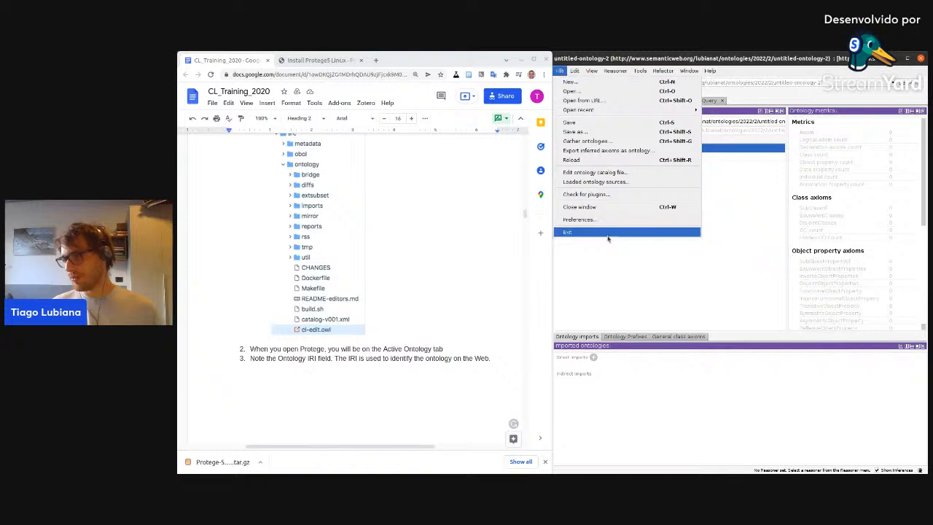
pyautogui.moveTo(589, 113)
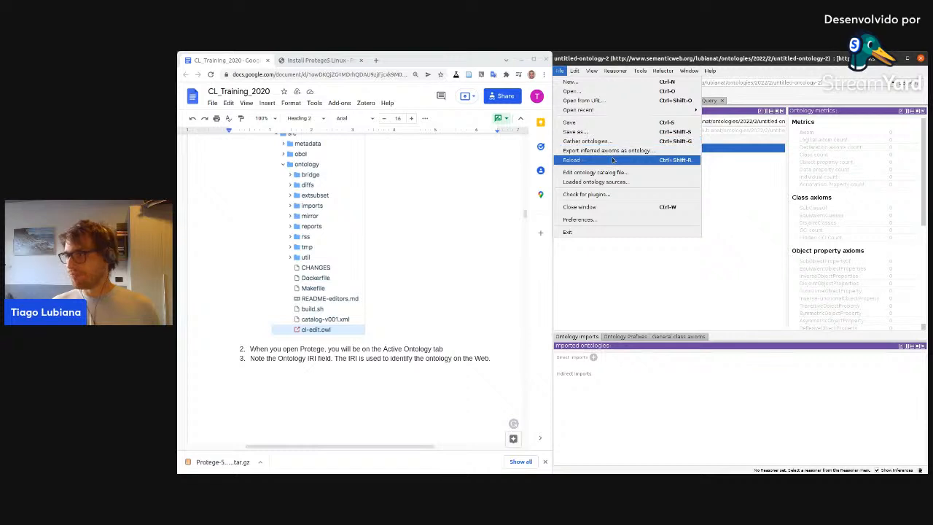
pyautogui.click(615, 91)
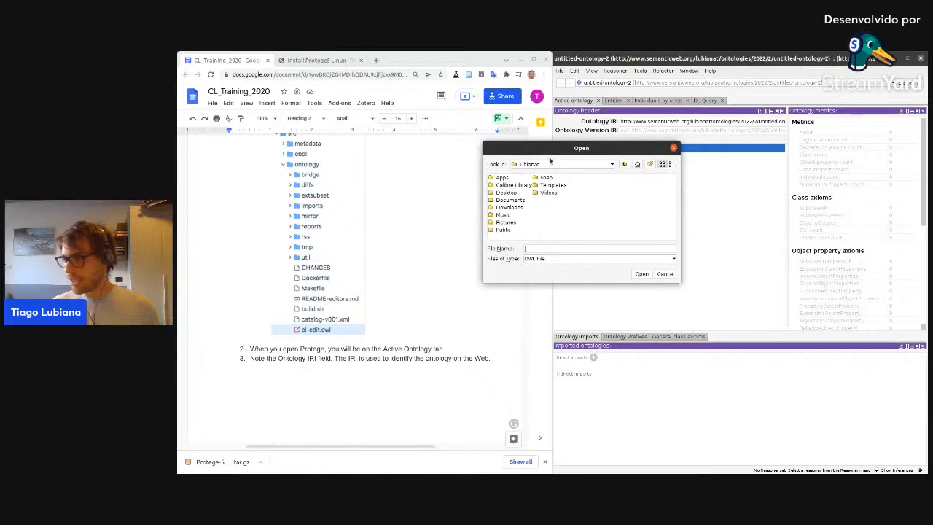
pyautogui.click(554, 164)
pyautogui.click(537, 188)
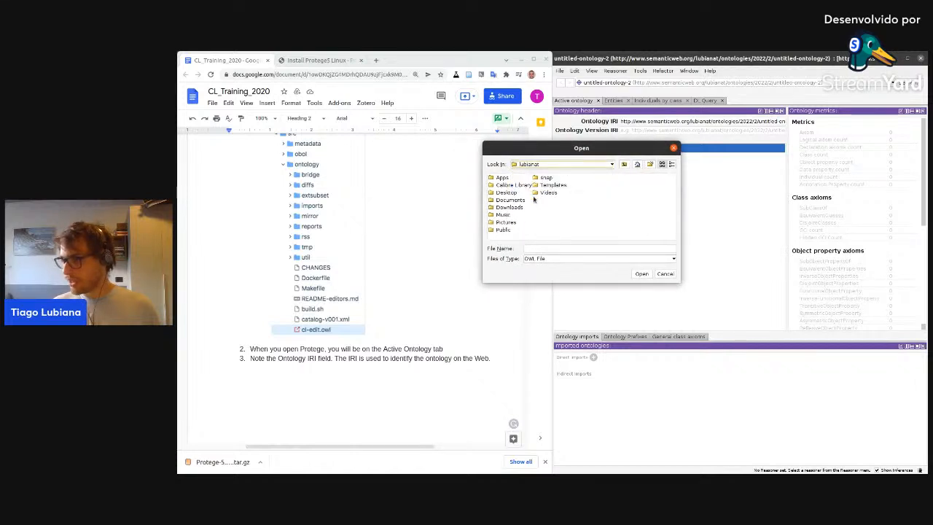
pyautogui.doubleClick(510, 200)
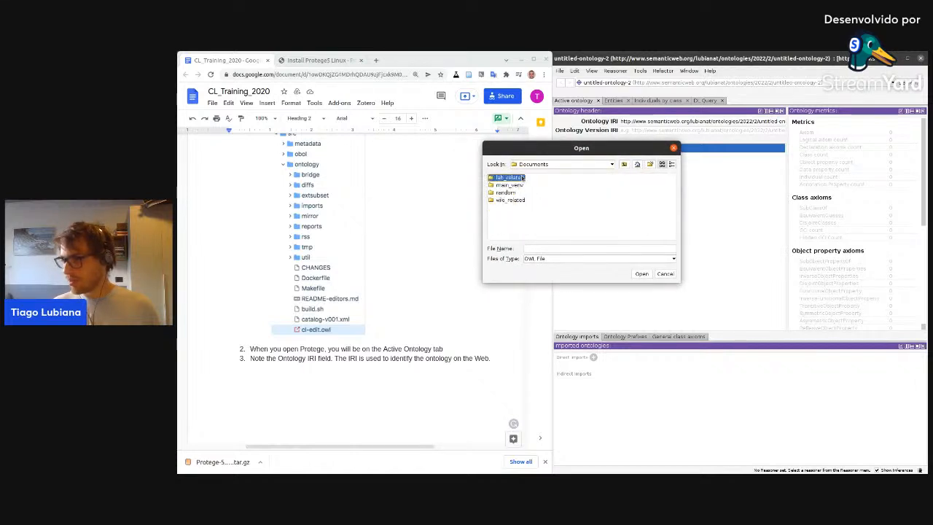
pyautogui.doubleClick(520, 179)
pyautogui.doubleClick(522, 177)
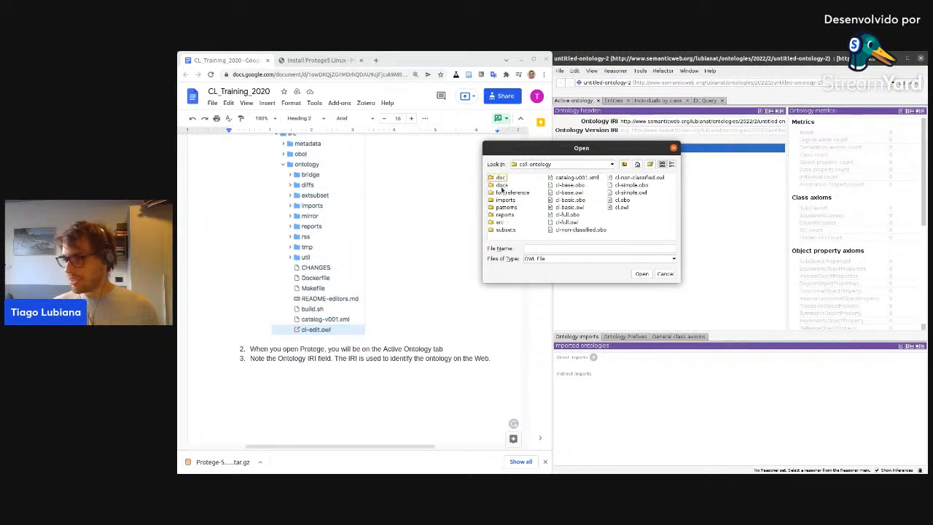
pyautogui.doubleClick(503, 223)
pyautogui.doubleClick(513, 193)
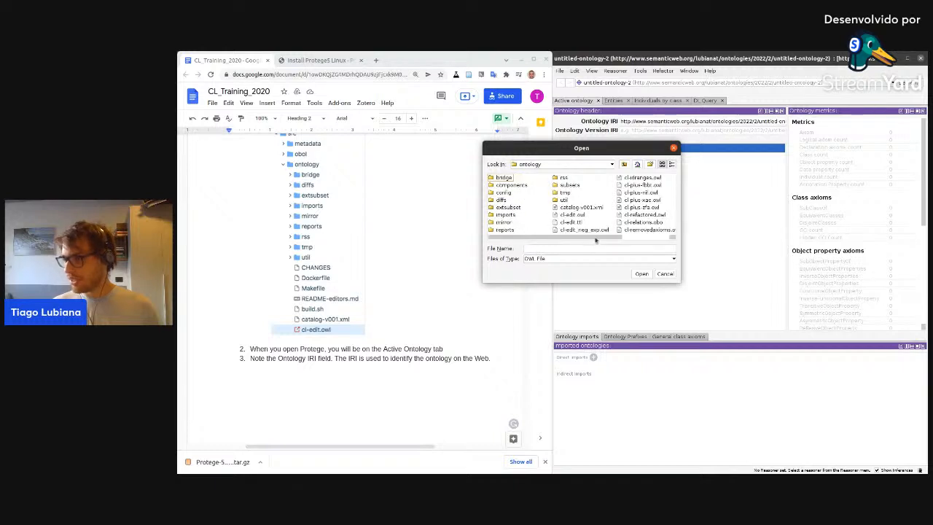
pyautogui.doubleClick(575, 216)
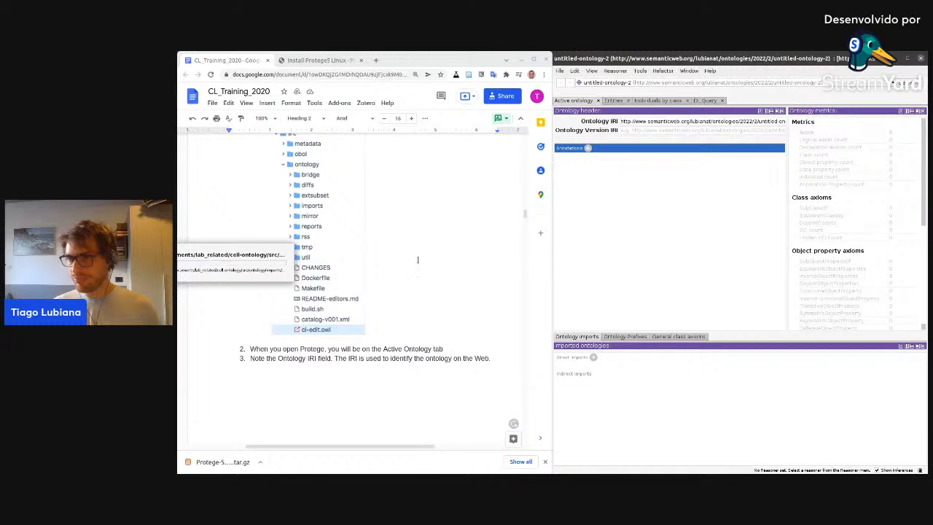
# Place the Protégé window with cl-edit.owl beside the training document, filling the other half of the screen.
pyautogui.scroll(-2, 408, 248)
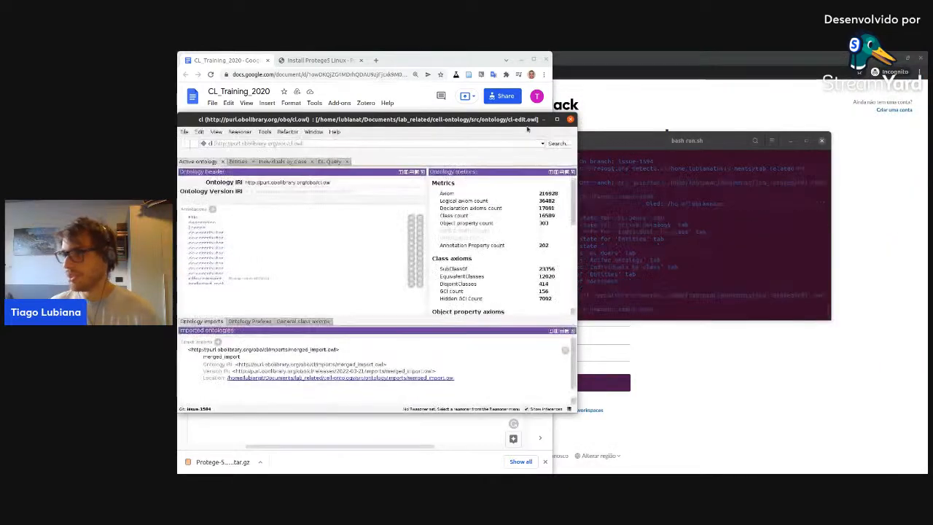
pyautogui.moveTo(522, 124); pyautogui.dragTo(552, 122)
pyautogui.press('super+Right')
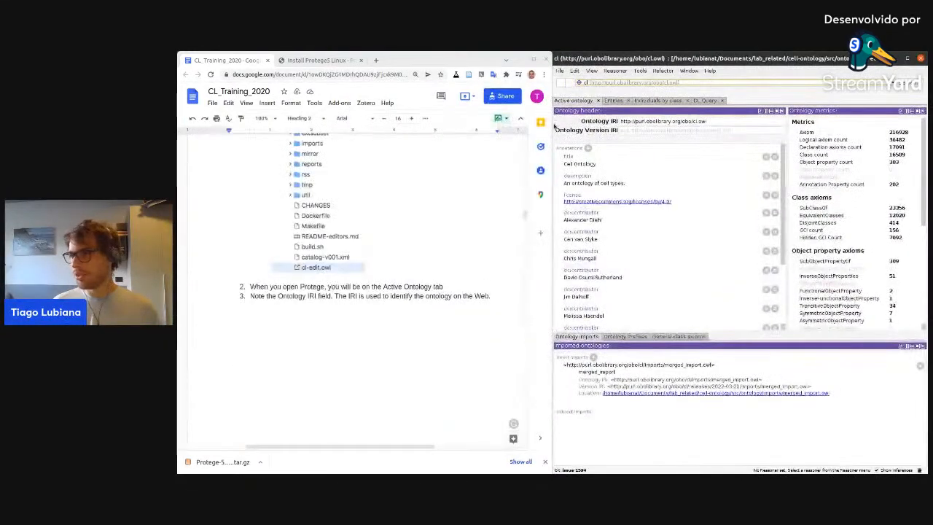
# Highlight the ontology's IRI as the document instructs, and read on through "The Protégé UI" section.
pyautogui.tripleClick(715, 121)
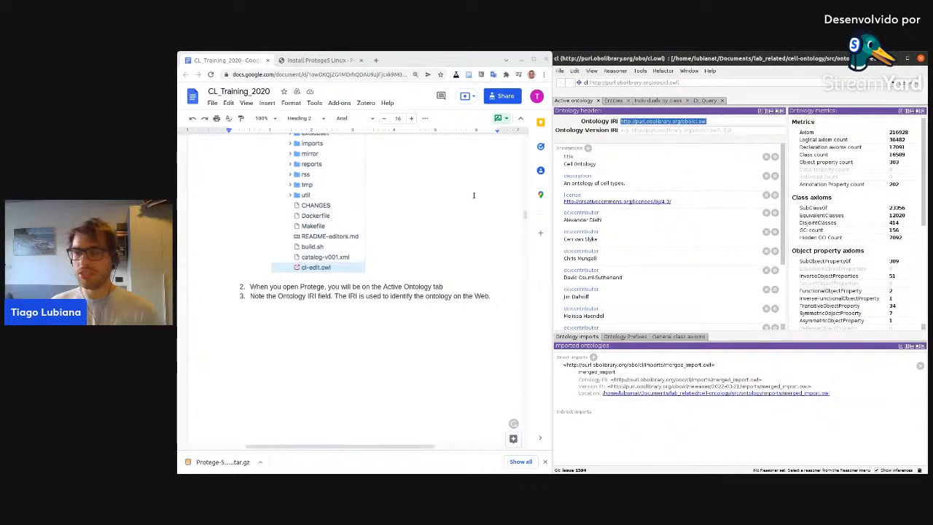
pyautogui.scroll(-4, 471, 196)
pyautogui.scroll(-5, 471, 196)
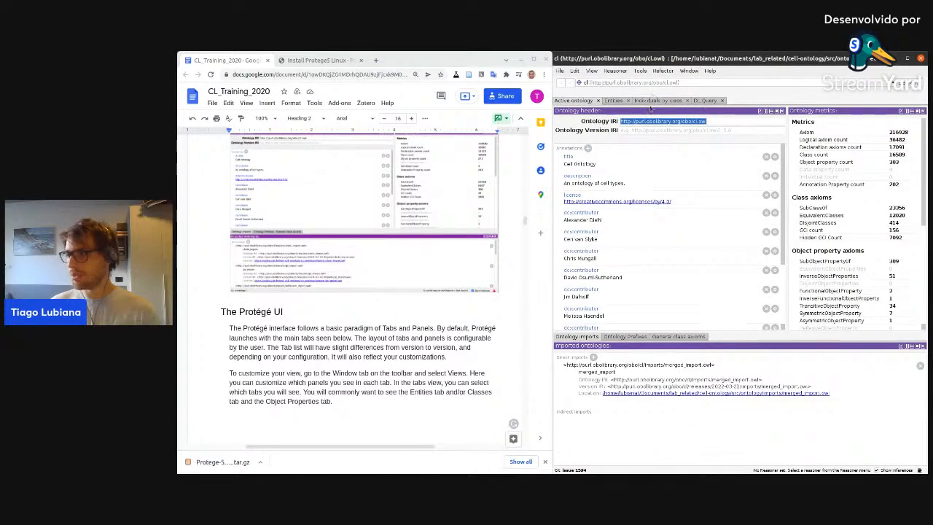
pyautogui.scroll(-8, 308, 273)
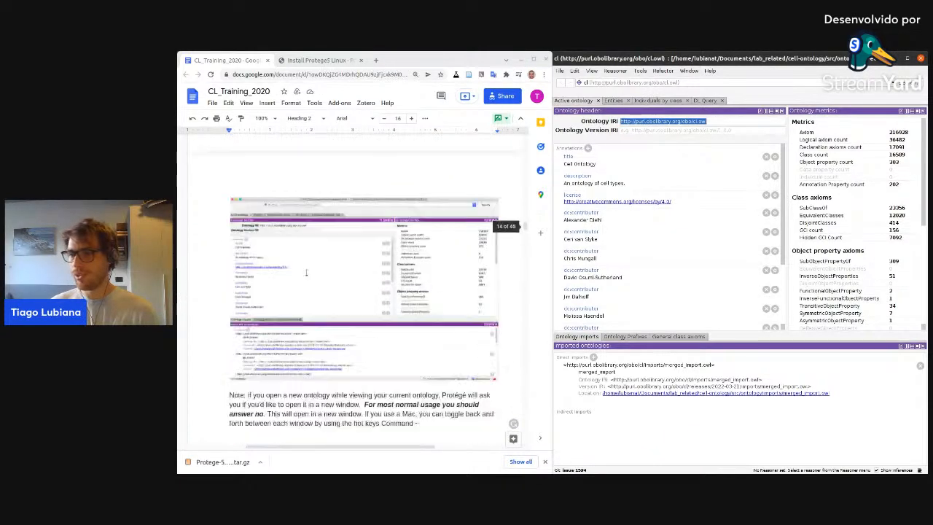
# Read on in the training document to the "Running the reasoner" section and enlarge the page to 125%.
pyautogui.scroll(-4, 306, 263)
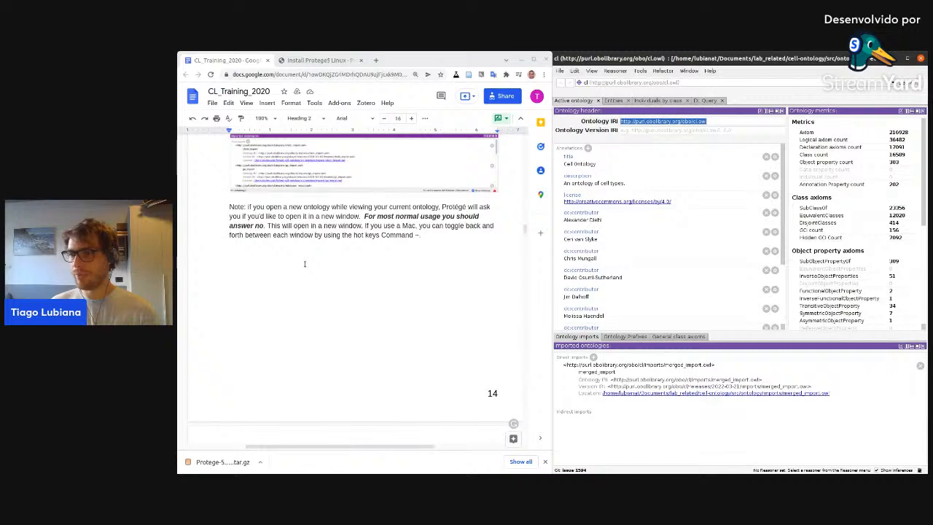
pyautogui.scroll(-7, 298, 255)
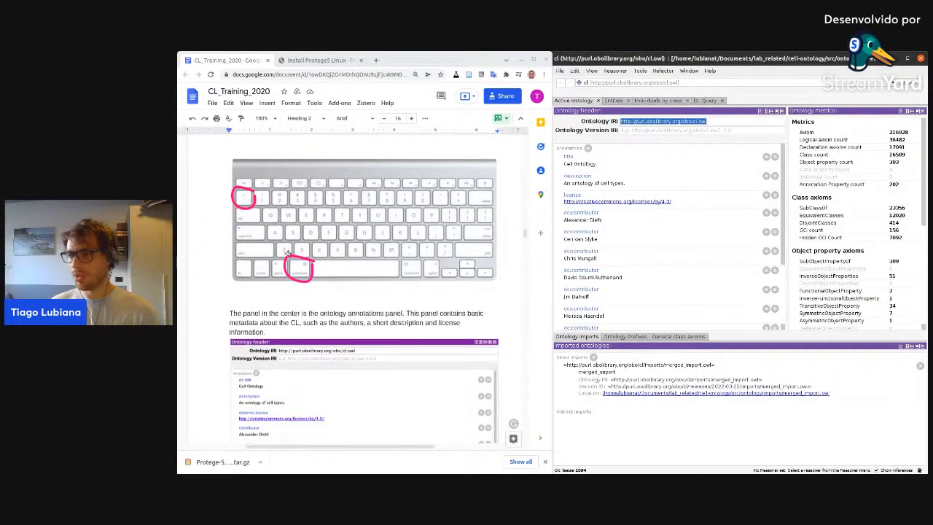
pyautogui.scroll(-2, 326, 252)
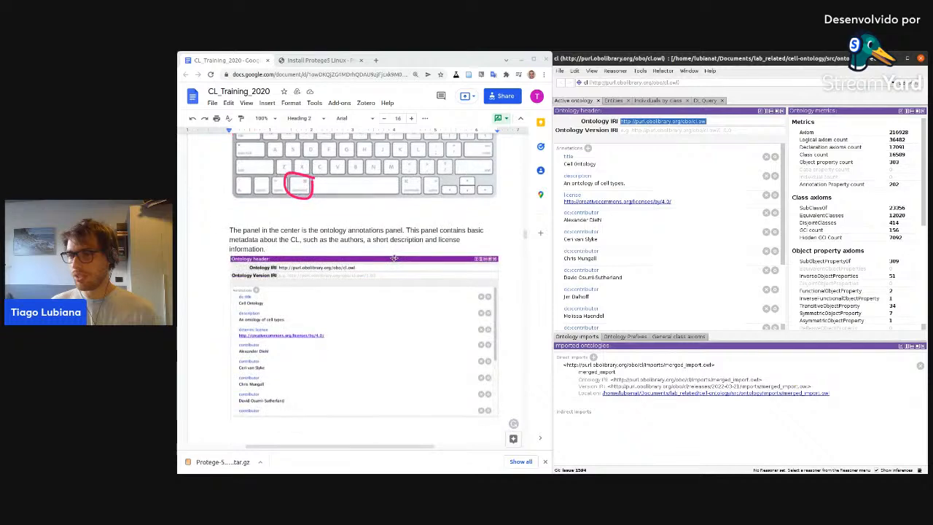
pyautogui.scroll(-3, 640, 270)
pyautogui.scroll(-10, 364, 241)
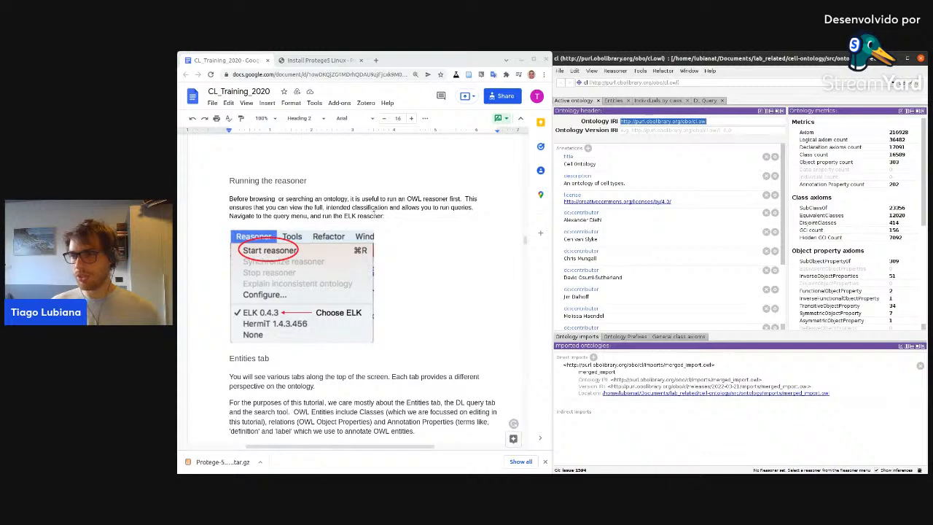
pyautogui.hotkey('ctrl', '+')
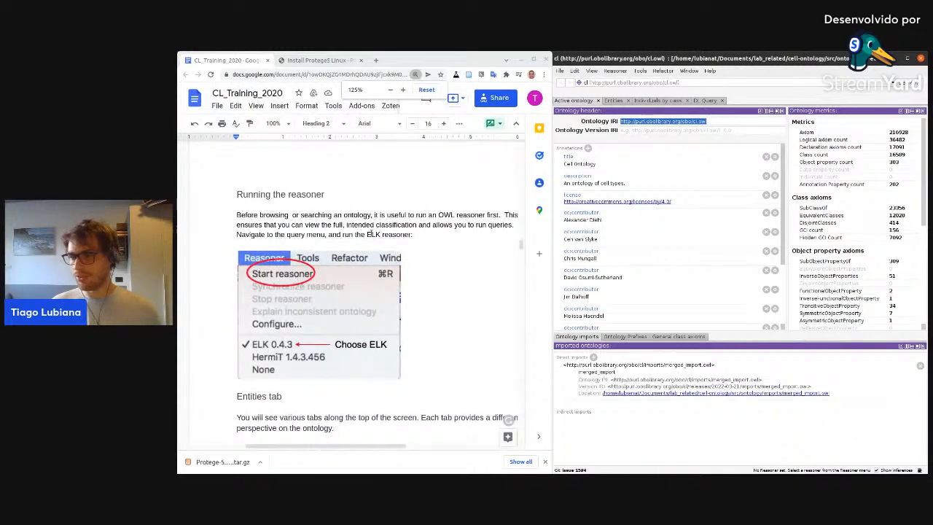
pyautogui.scroll(-1, 368, 234)
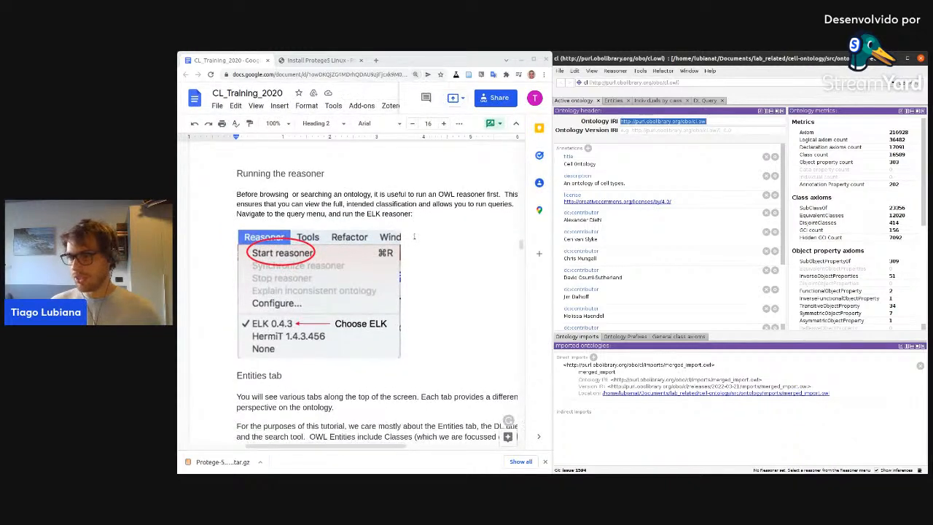
# Select ELK 0.4.3 as the reasoner in Protégé, start it and dismiss the ELK warning.
pyautogui.click(575, 71)
pyautogui.moveTo(616, 71)
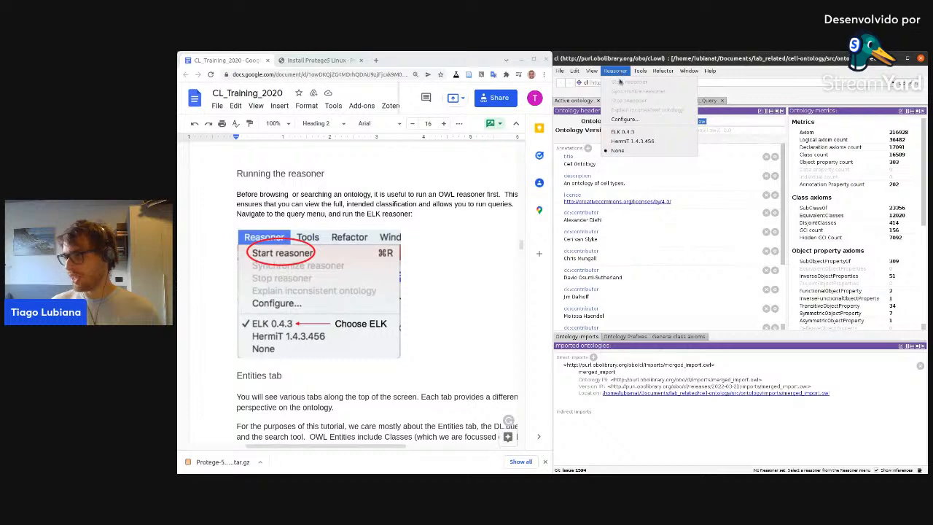
pyautogui.click(623, 131)
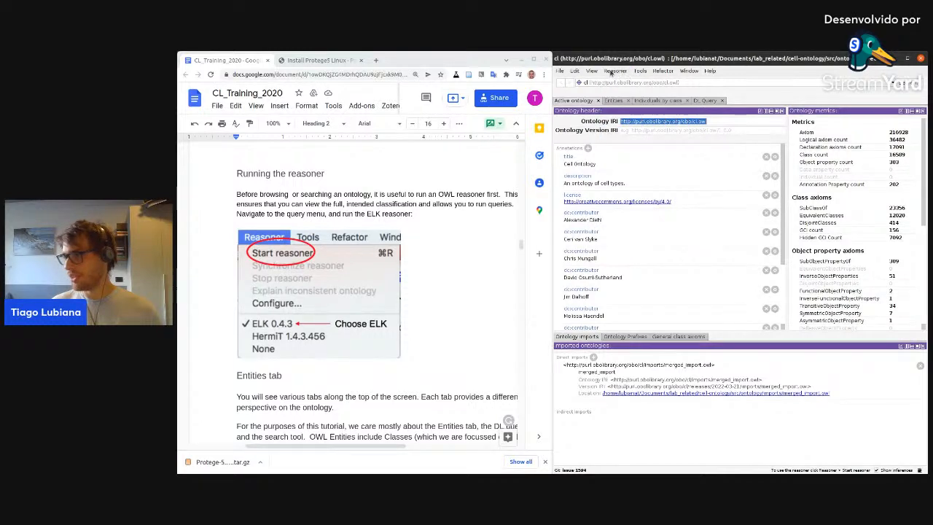
pyautogui.click(615, 71)
pyautogui.click(629, 82)
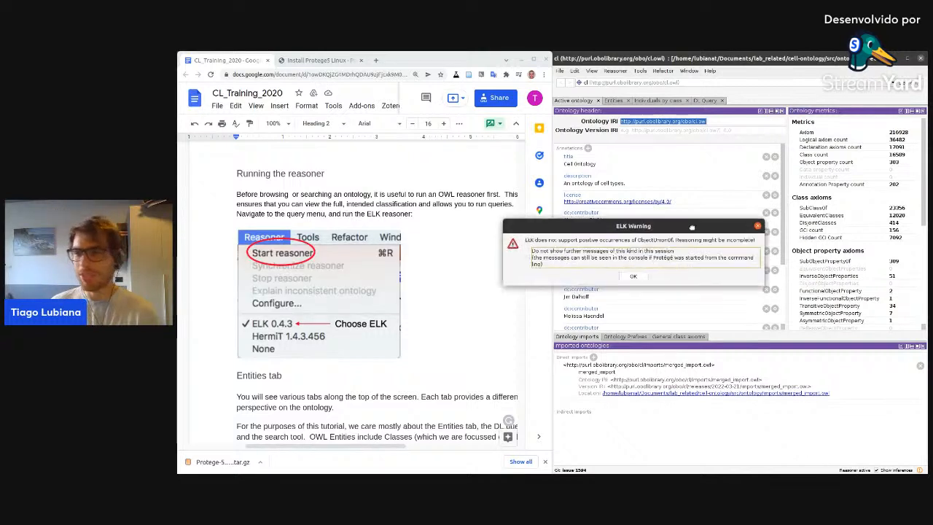
pyautogui.click(654, 265)
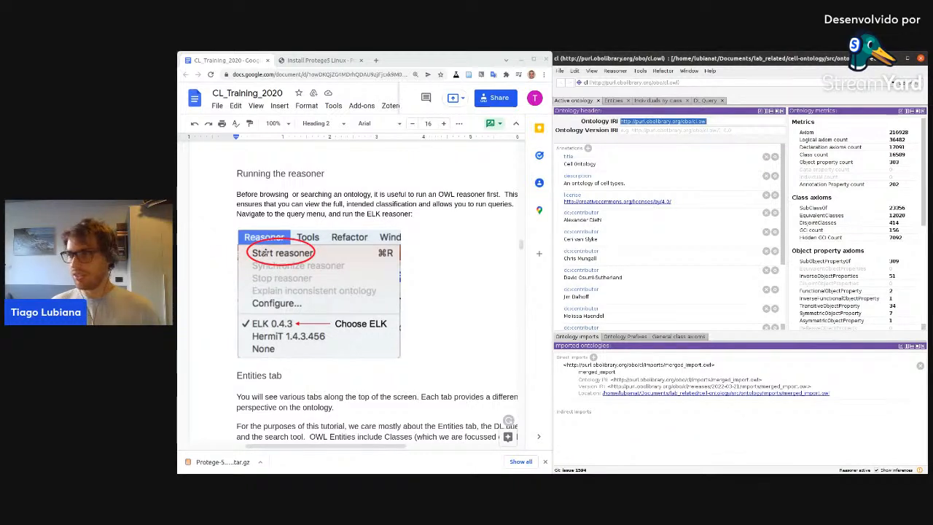
# Read the document's "Entities tab" section and bring up the Entities and DL Query views in Protégé.
pyautogui.scroll(-4, 371, 248)
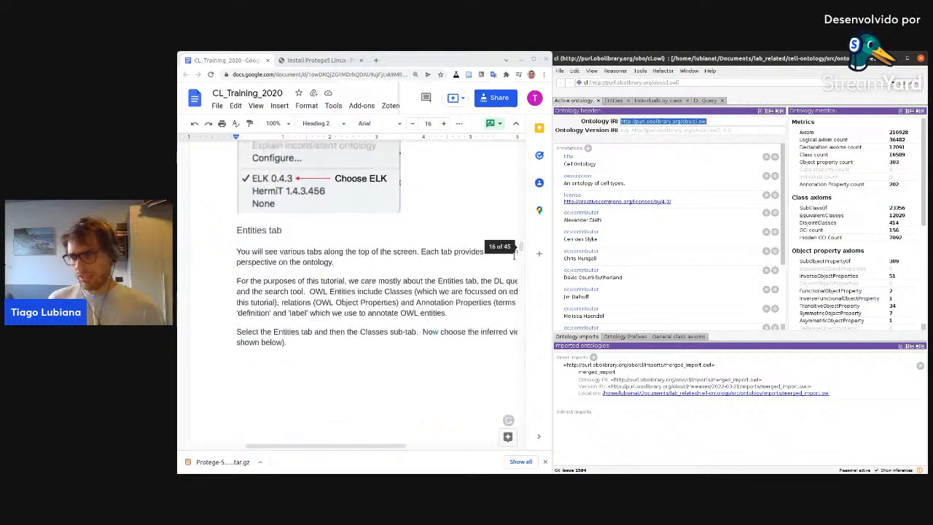
pyautogui.moveTo(393, 447); pyautogui.dragTo(404, 448)
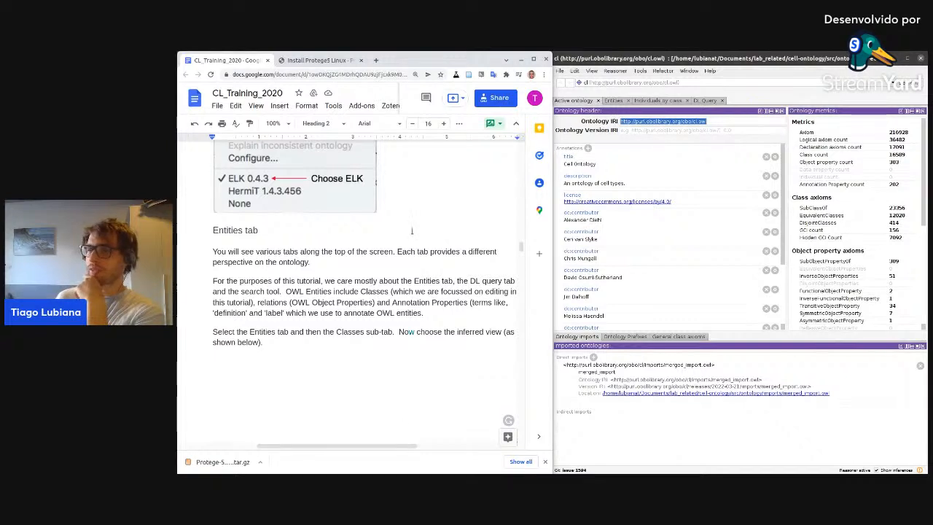
pyautogui.hscroll(2, 390, 453)
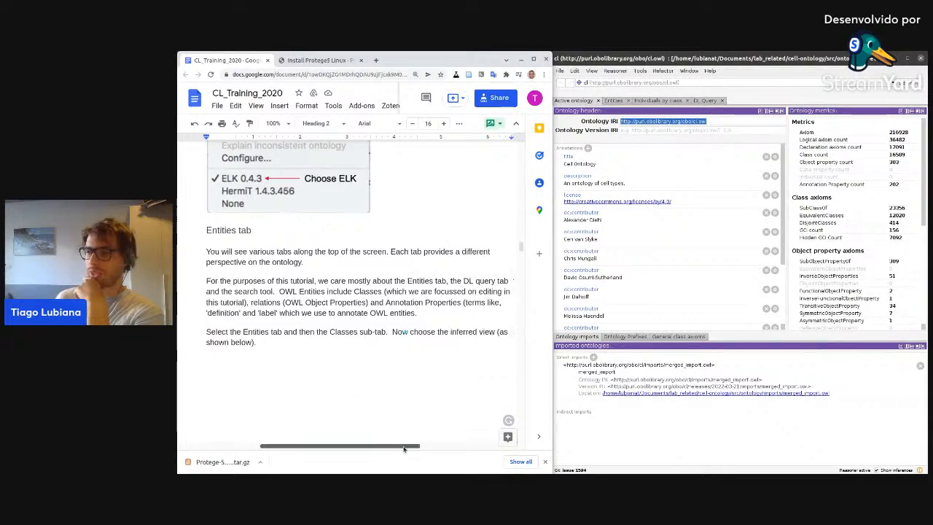
pyautogui.click(621, 102)
pyautogui.click(700, 102)
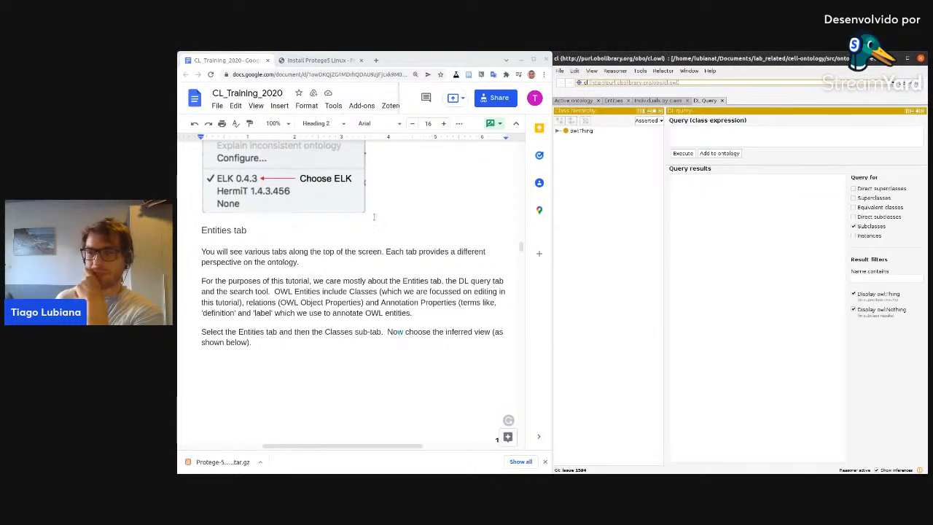
# Read the document's instructions on the inferred class view and on searching in Protege, through the list of classes to find.
pyautogui.scroll(-1, 433, 268)
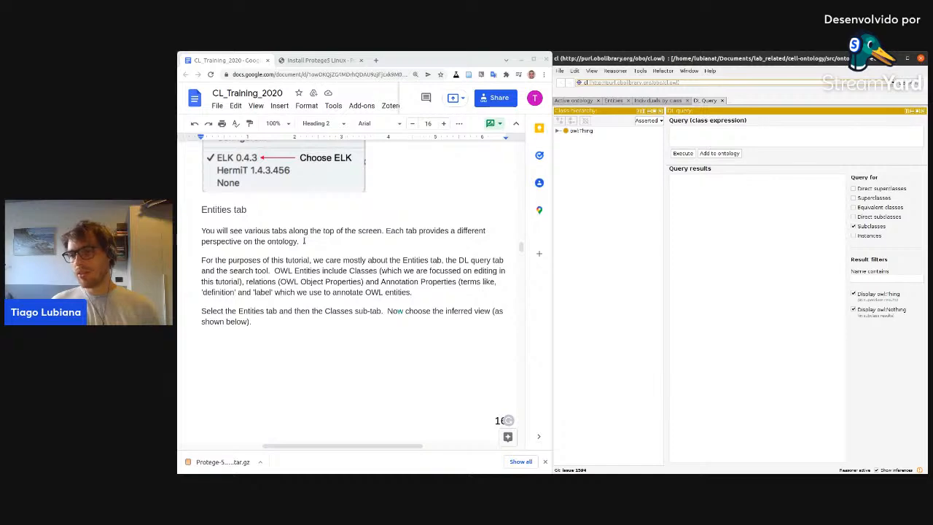
pyautogui.scroll(-5, 347, 231)
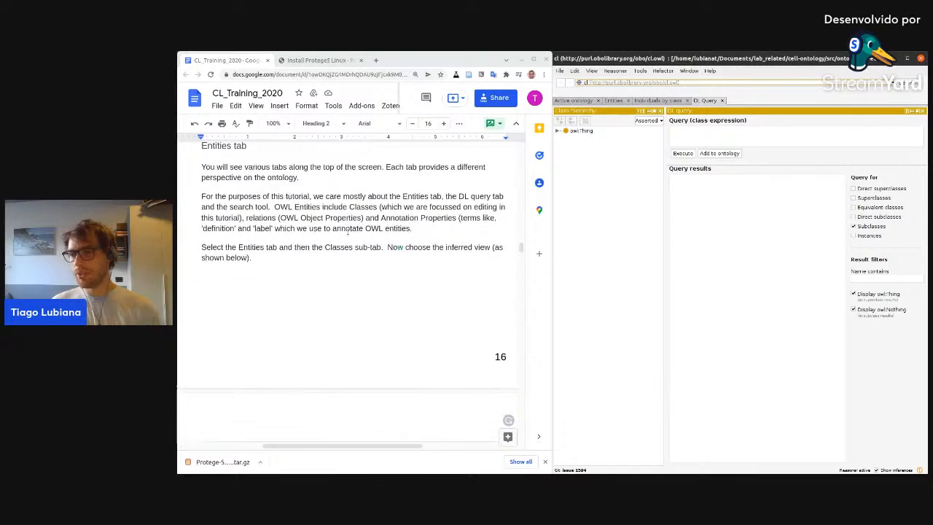
pyautogui.scroll(-3, 347, 232)
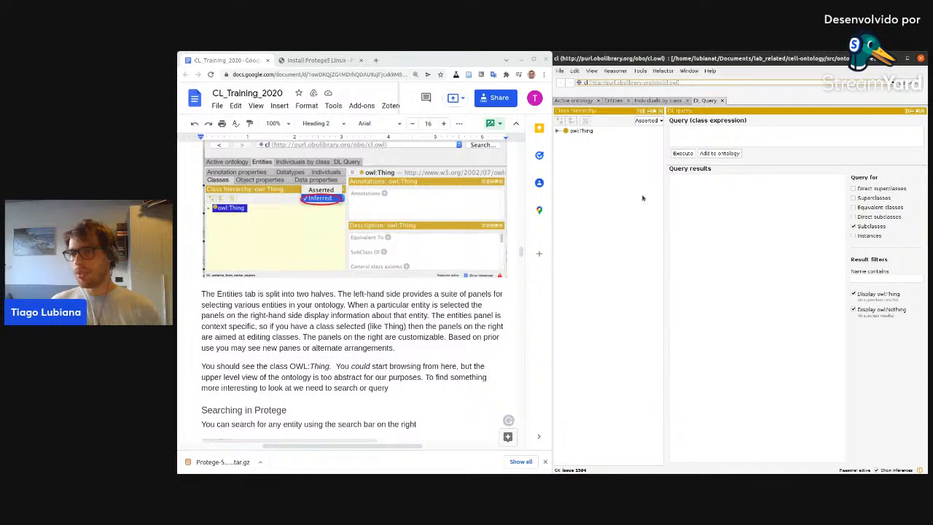
pyautogui.scroll(-8, 363, 249)
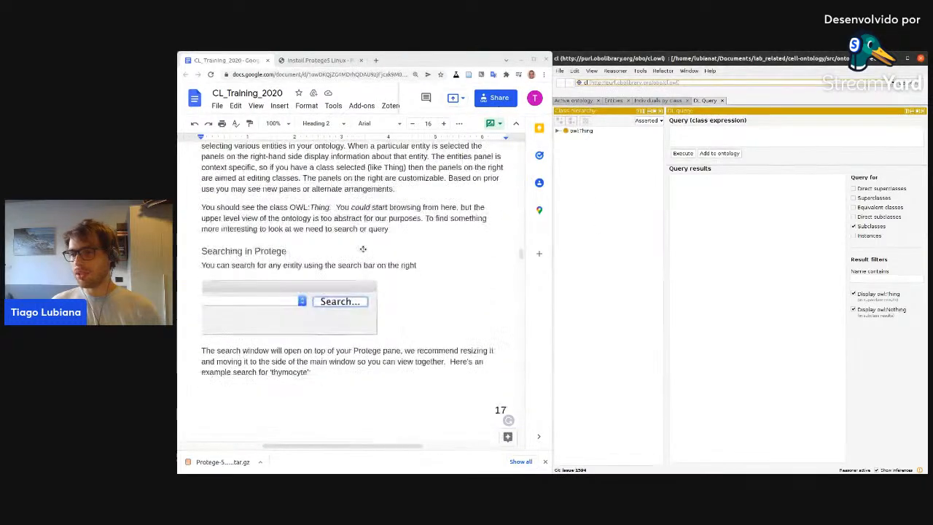
pyautogui.scroll(-3, 358, 424)
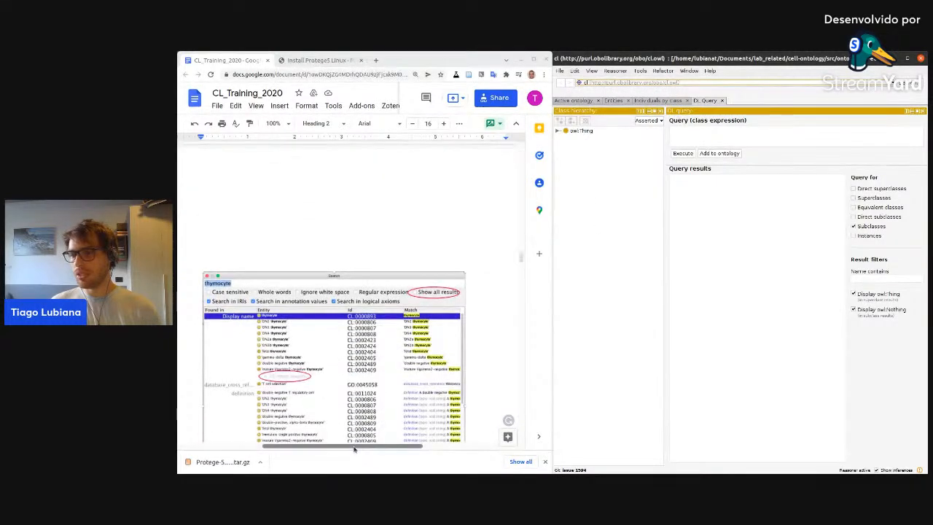
pyautogui.scroll(-7, 450, 236)
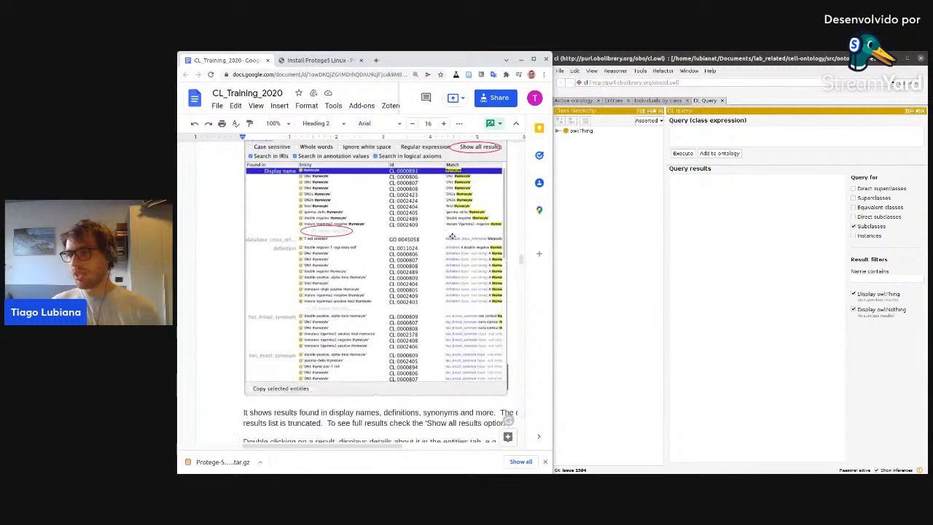
pyautogui.scroll(-5, 450, 236)
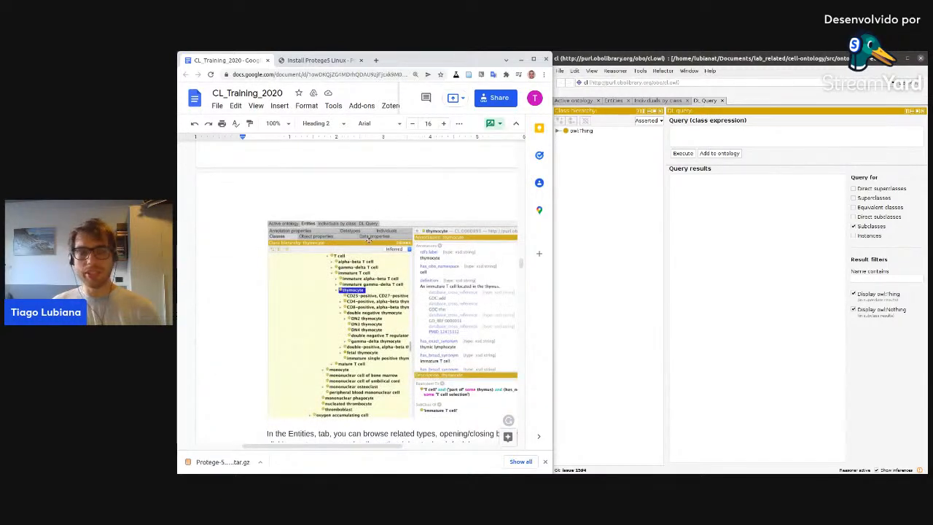
pyautogui.scroll(-3, 367, 242)
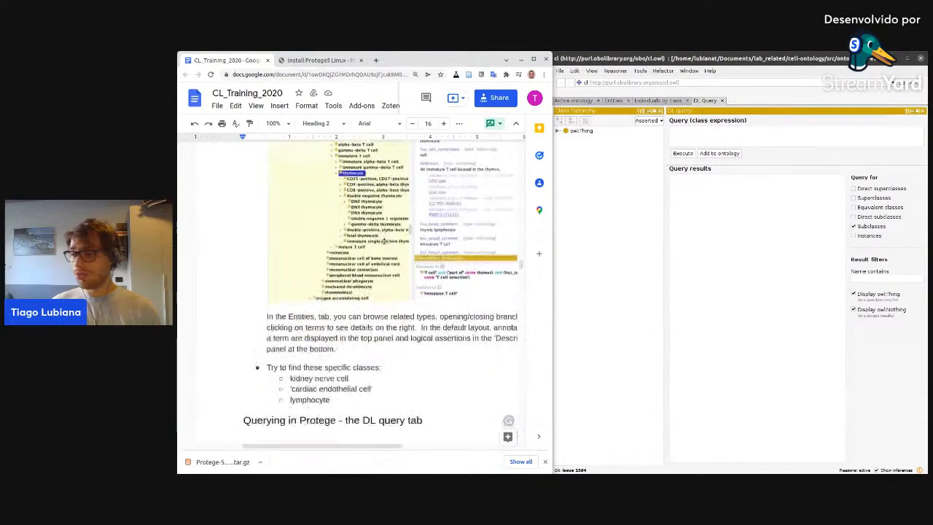
pyautogui.moveTo(345, 446); pyautogui.dragTo(363, 438)
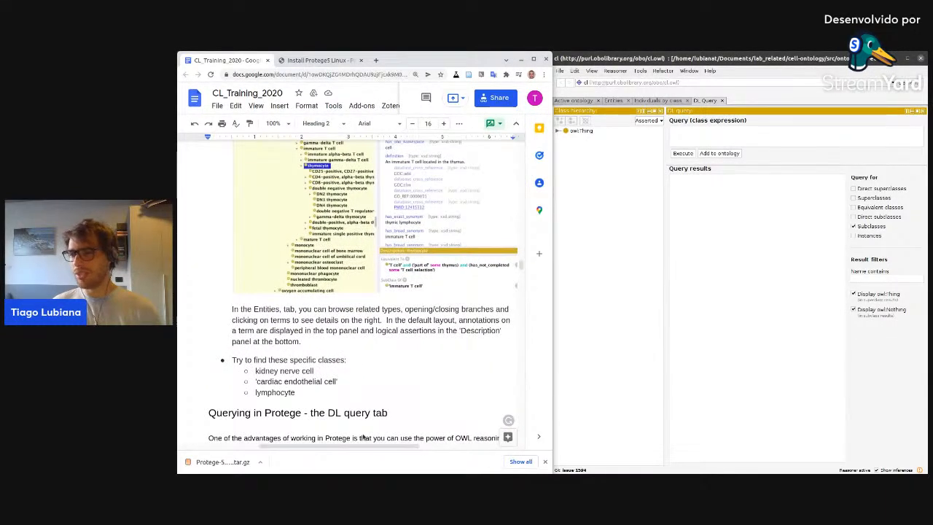
# Read the document's "Querying in Protege - the DL query tab" section, including the 'smooth muscle cell' example queries.
pyautogui.scroll(-3, 365, 438)
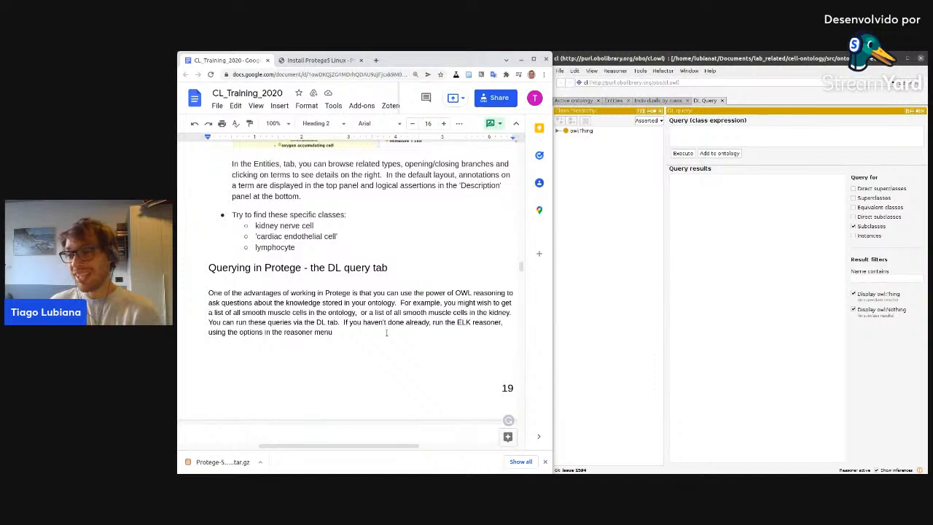
pyautogui.scroll(2, 387, 311)
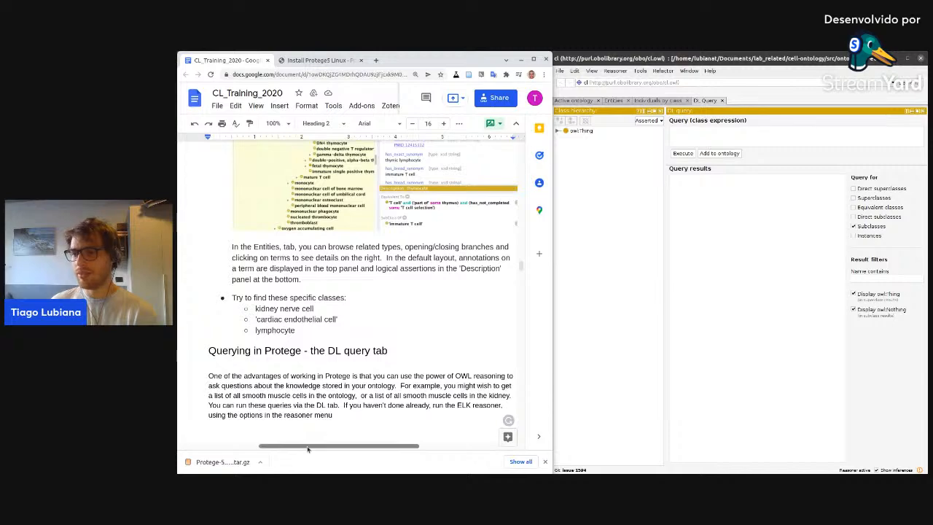
pyautogui.hscroll(-1, 449, 355)
pyautogui.scroll(-1, 449, 356)
pyautogui.scroll(-2, 449, 356)
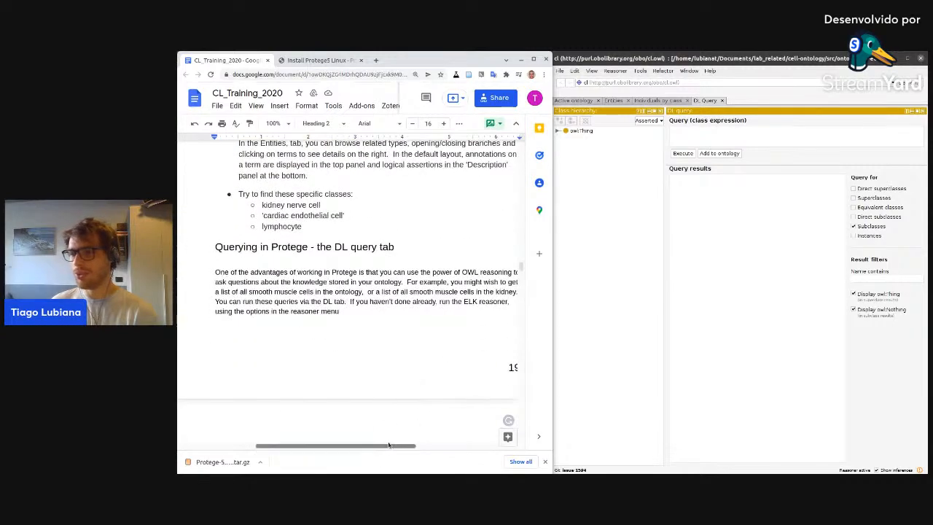
pyautogui.moveTo(381, 446); pyautogui.dragTo(388, 447)
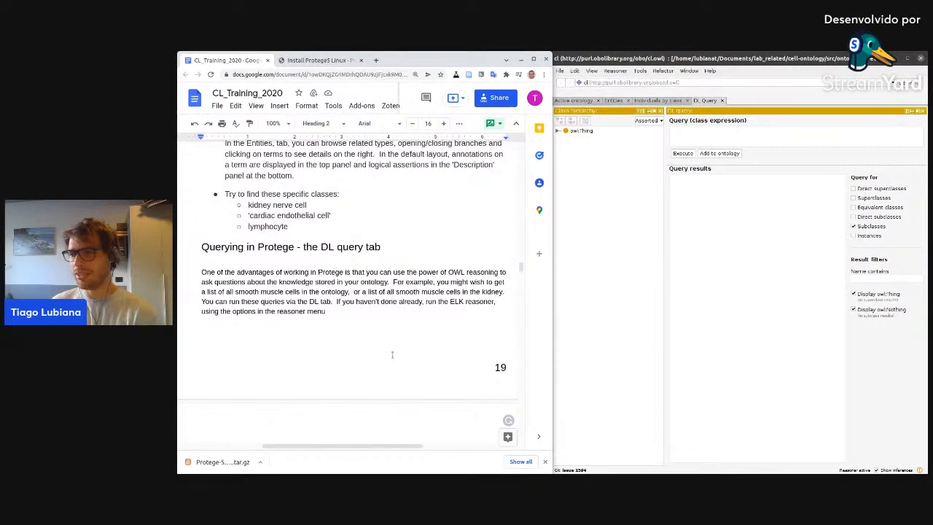
pyautogui.scroll(-1, 389, 340)
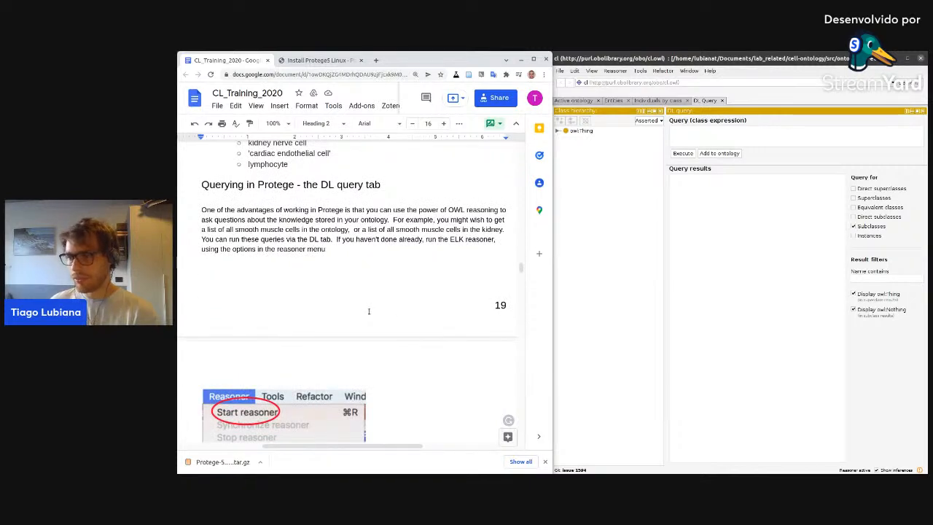
pyautogui.scroll(-10, 368, 312)
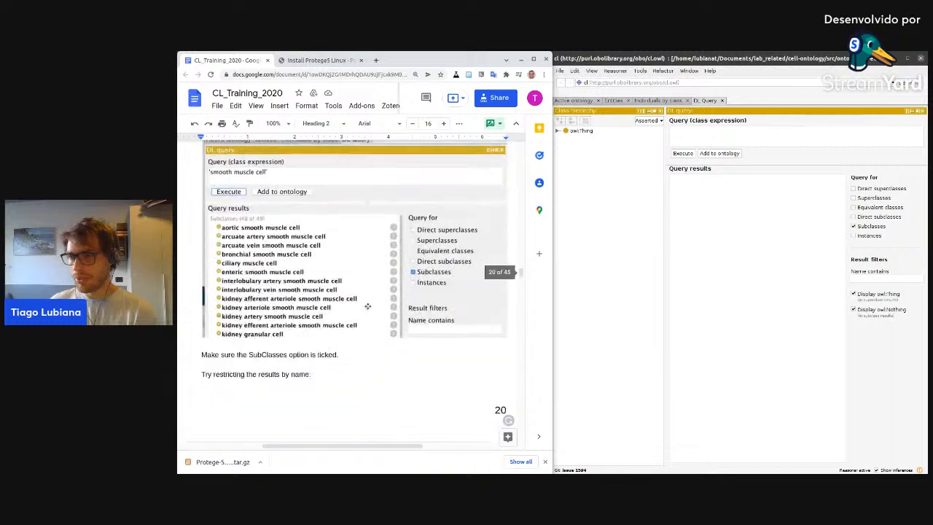
pyautogui.scroll(-6, 368, 307)
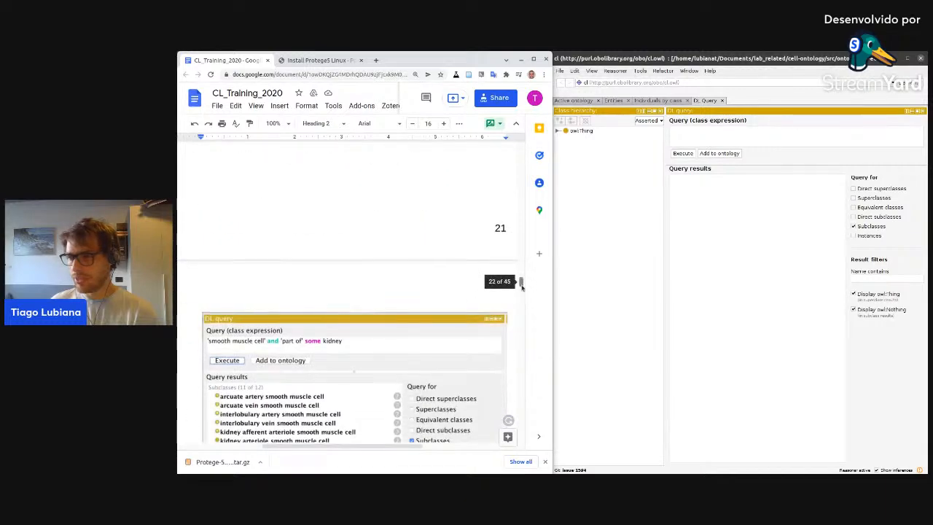
# Go to the document's "Editing the Cell Ontology" setup section, highlight "ID strategy" under the new-entity preferences, and switch to Protégé.
pyautogui.moveTo(521, 286); pyautogui.dragTo(521, 296)
pyautogui.scroll(1, 368, 280)
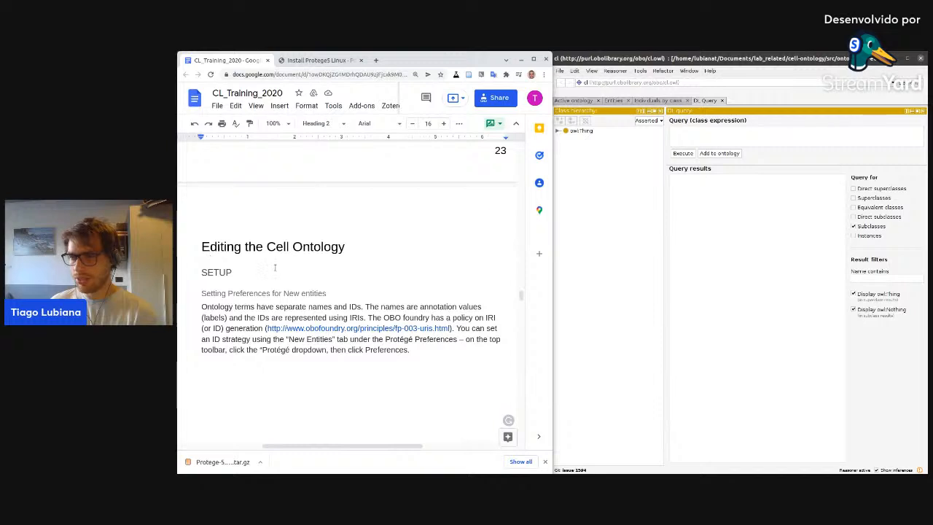
pyautogui.scroll(-1, 240, 293)
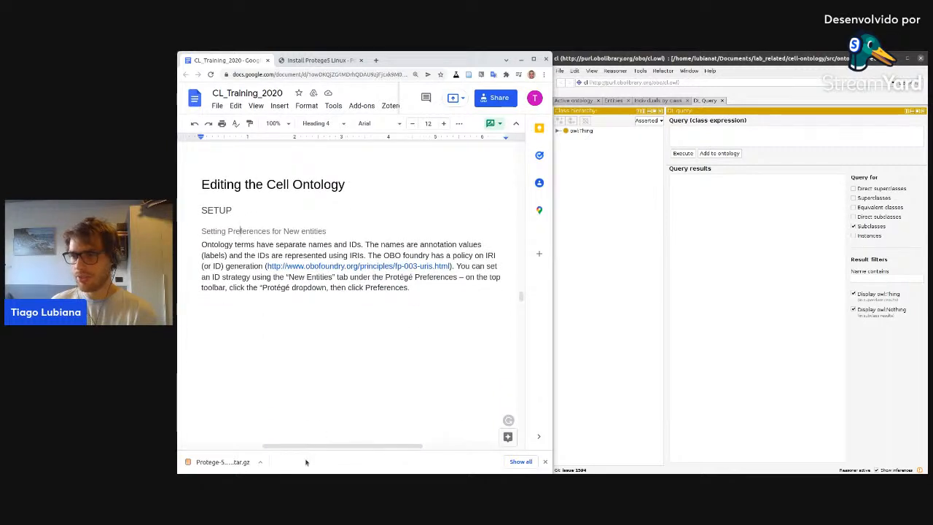
pyautogui.click(642, 292)
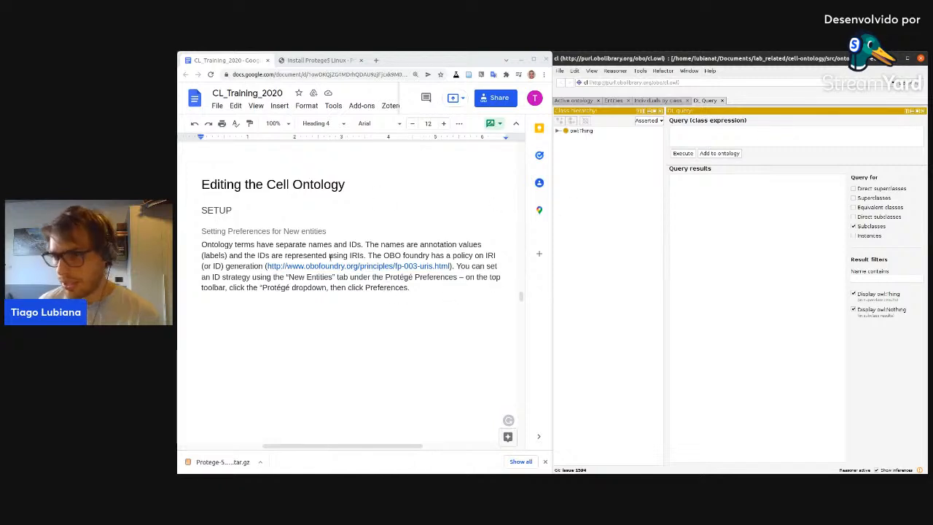
pyautogui.moveTo(250, 277); pyautogui.dragTo(212, 277)
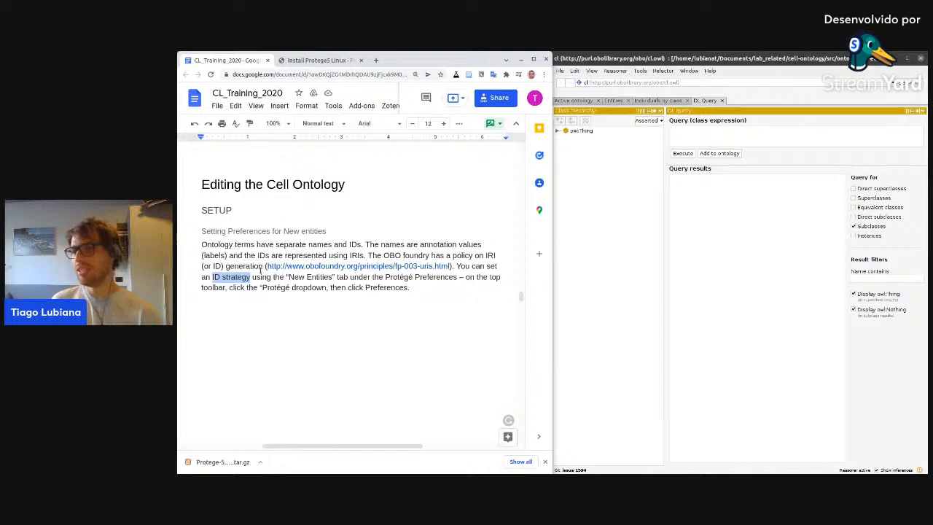
pyautogui.click(627, 175)
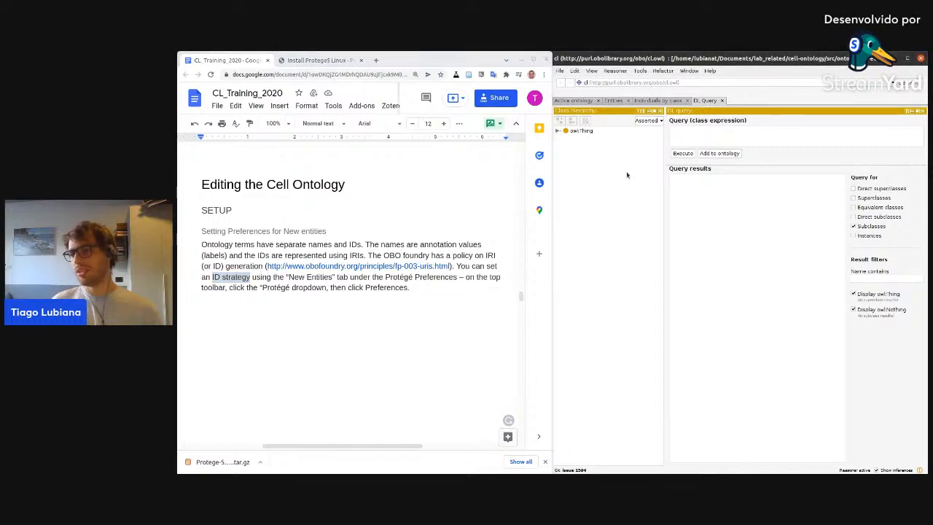
# Open the New entities preferences in Protégé and find the document's reference screenshot of the required settings and example ID range.
pyautogui.click(559, 70)
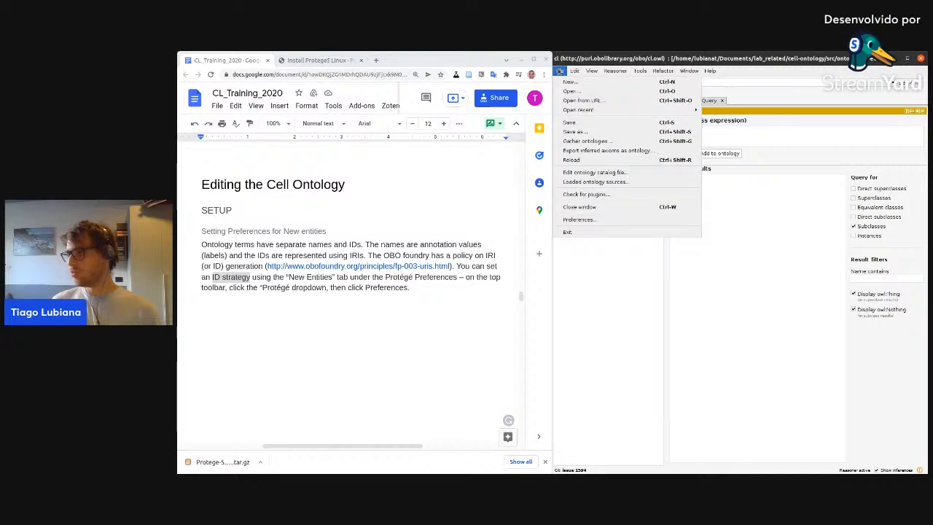
pyautogui.click(602, 219)
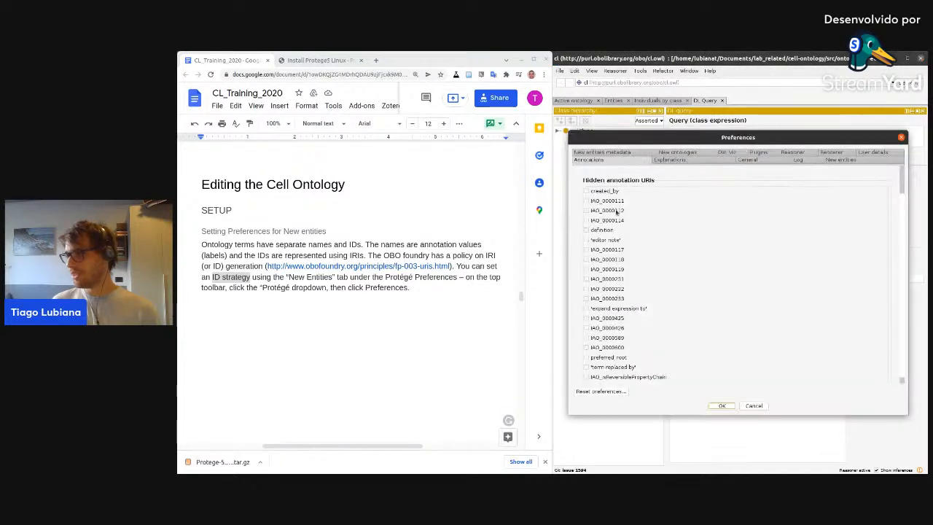
pyautogui.click(630, 152)
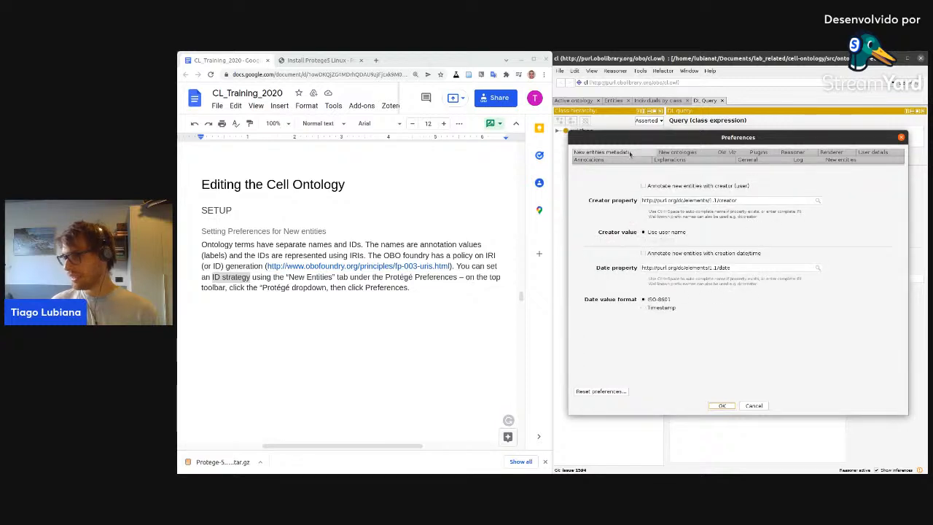
pyautogui.scroll(-5, 389, 271)
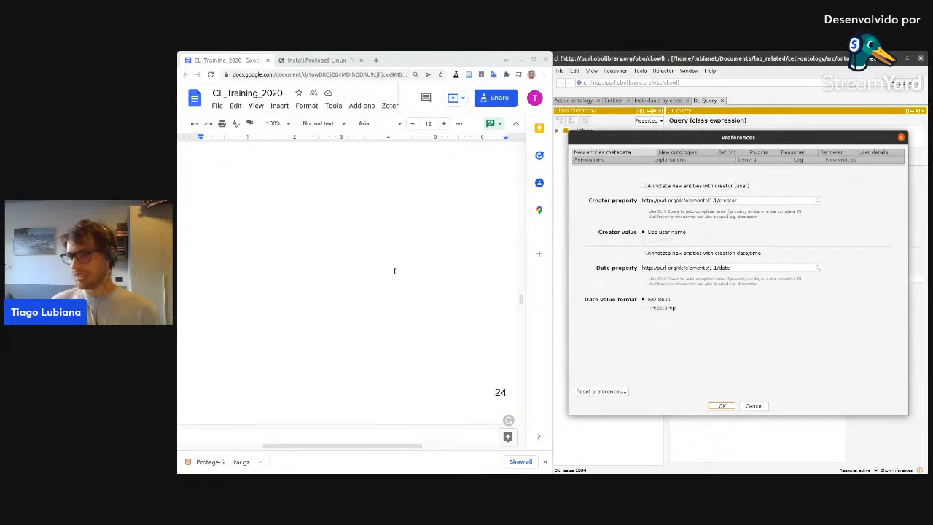
pyautogui.scroll(-6, 389, 271)
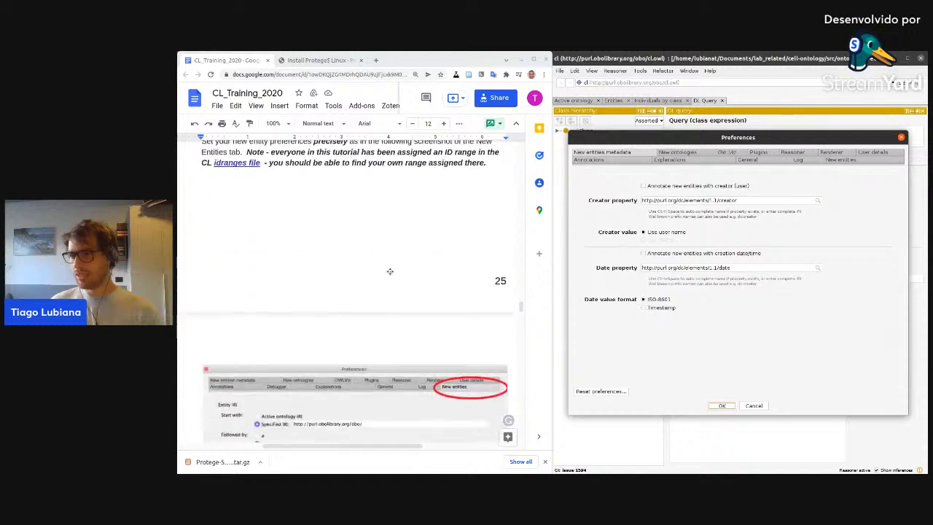
pyautogui.scroll(-4, 390, 271)
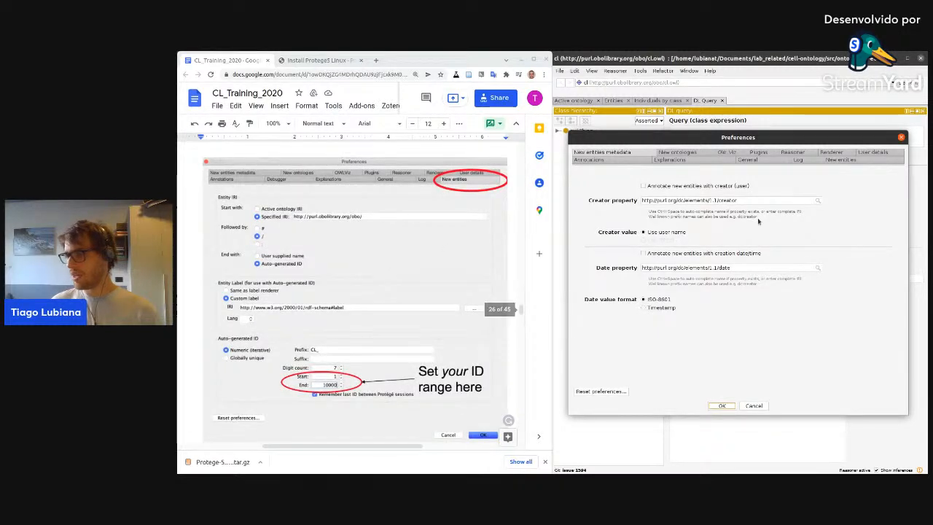
pyautogui.click(835, 160)
pyautogui.scroll(-3, 336, 316)
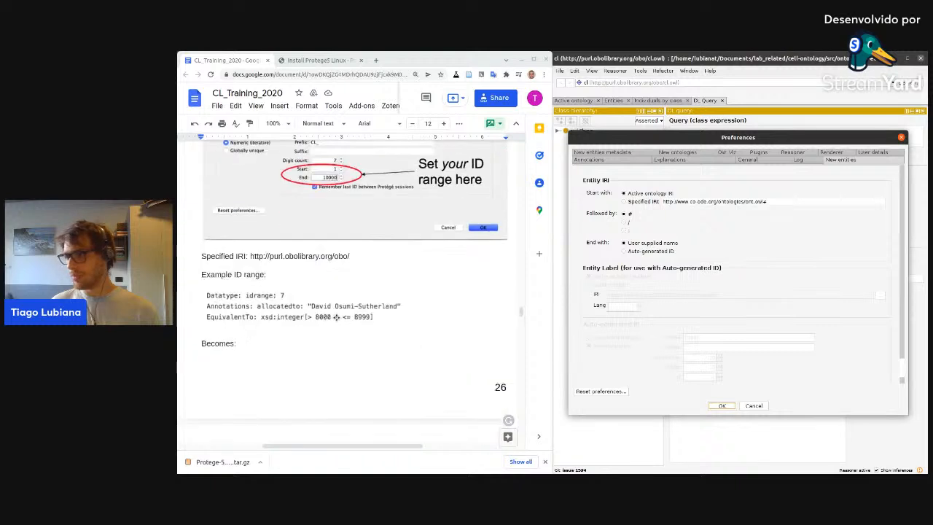
pyautogui.scroll(5, 332, 315)
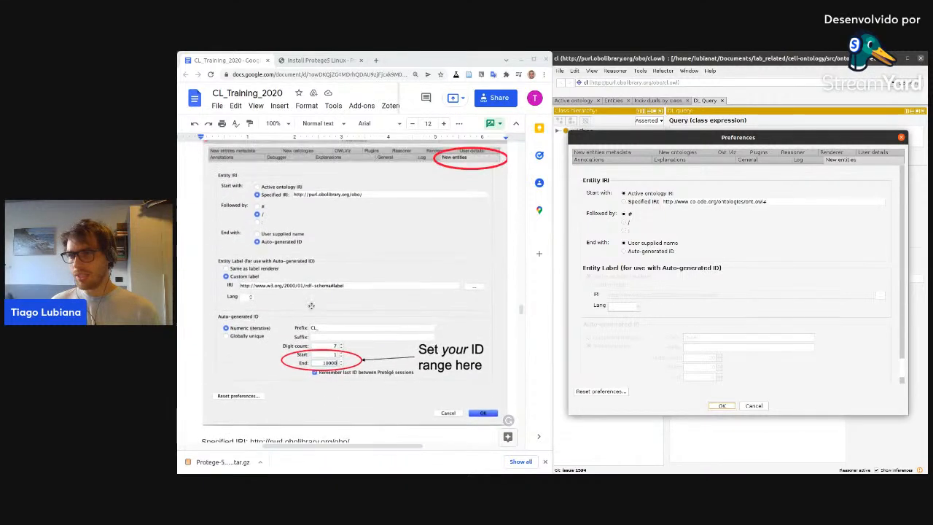
pyautogui.click(640, 203)
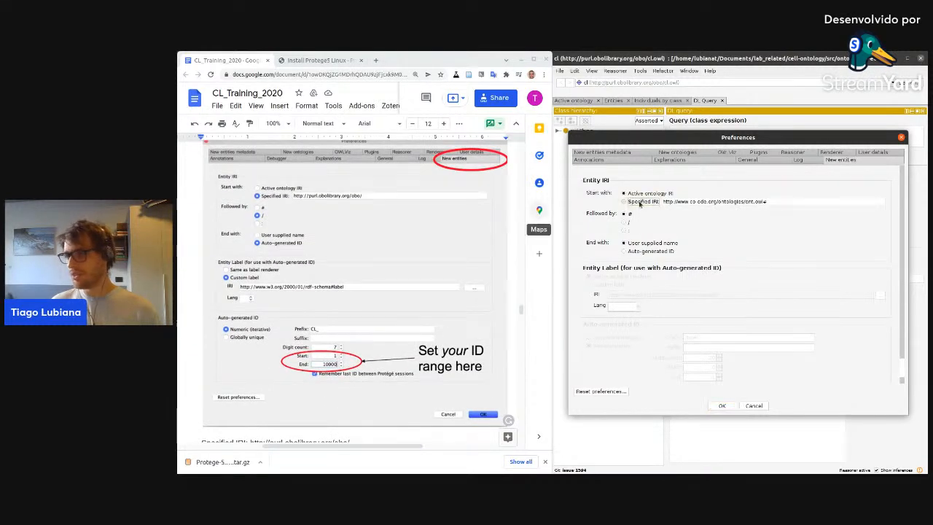
pyautogui.scroll(-3, 336, 336)
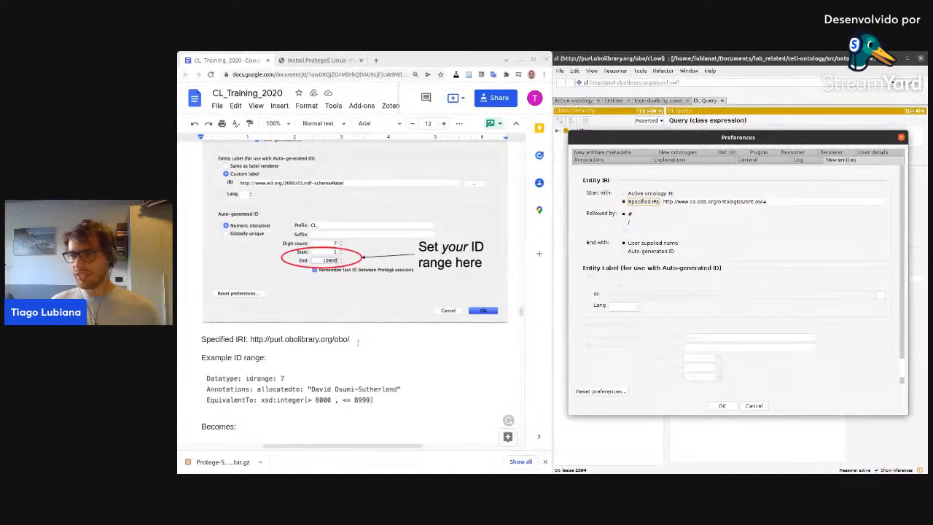
pyautogui.moveTo(350, 339); pyautogui.dragTo(250, 340)
pyautogui.hotkey('ctrl', 'c')
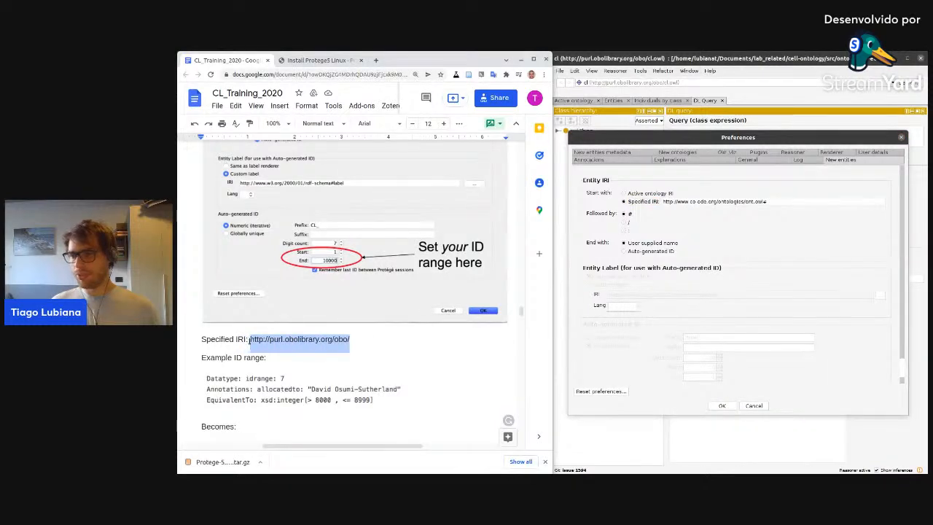
pyautogui.click(793, 198)
pyautogui.hotkey('ctrl', 'v')
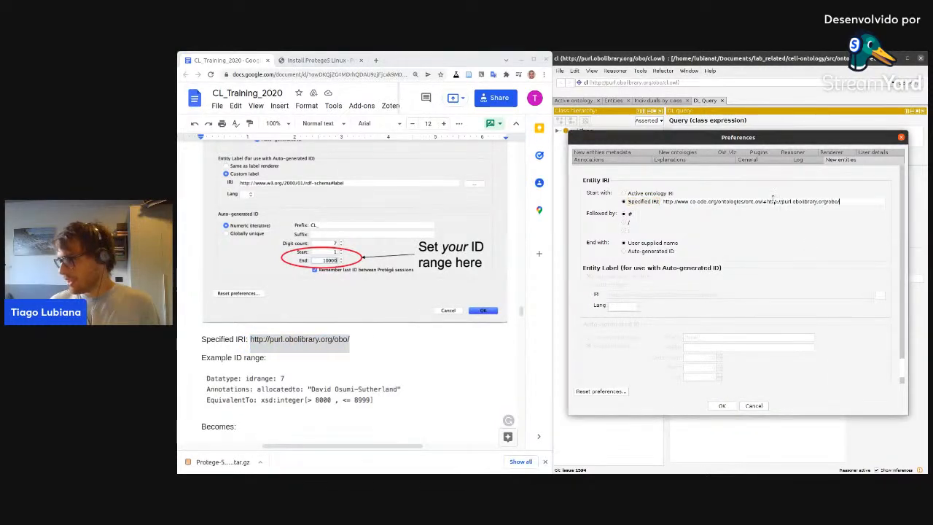
pyautogui.moveTo(764, 203); pyautogui.dragTo(663, 202)
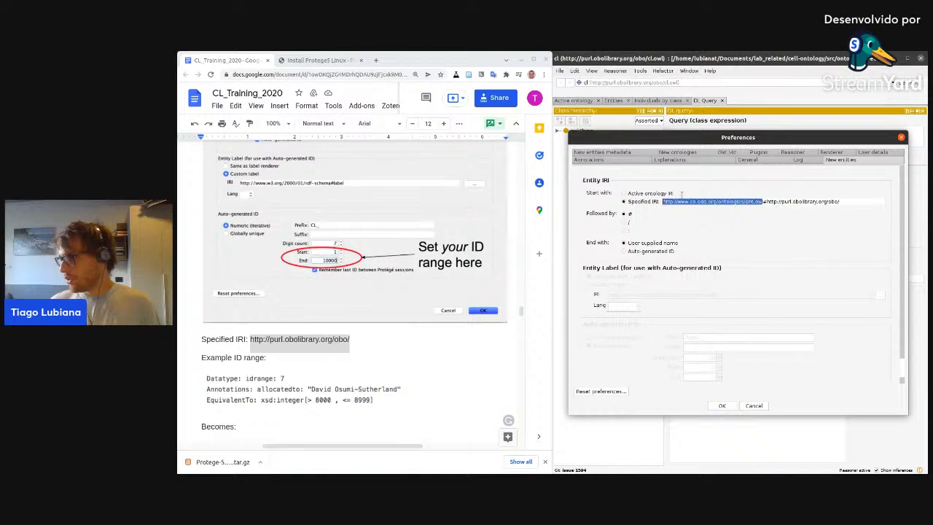
pyautogui.press('BackSpace')
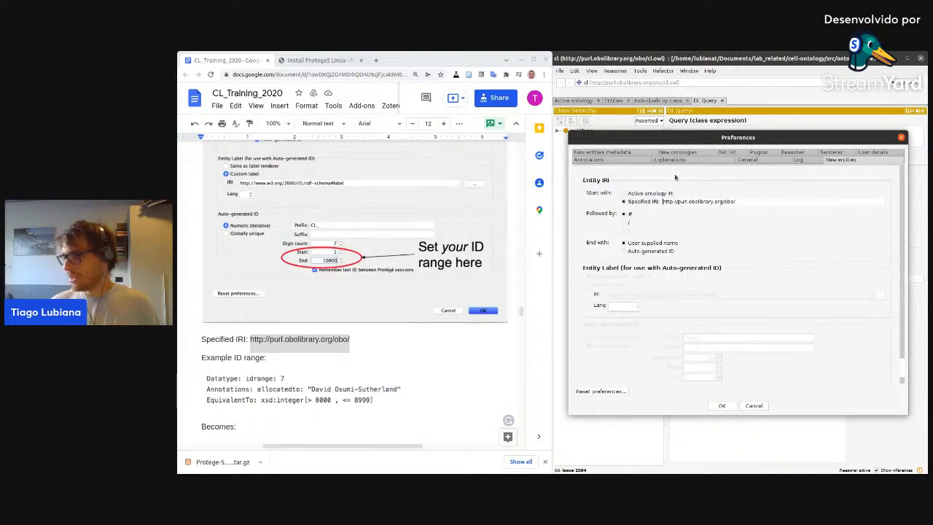
# Set new entity IRIs to be followed by "/" and end with an auto-generated numeric (iterative) ID with the prefix CL_.
pyautogui.scroll(3, 290, 196)
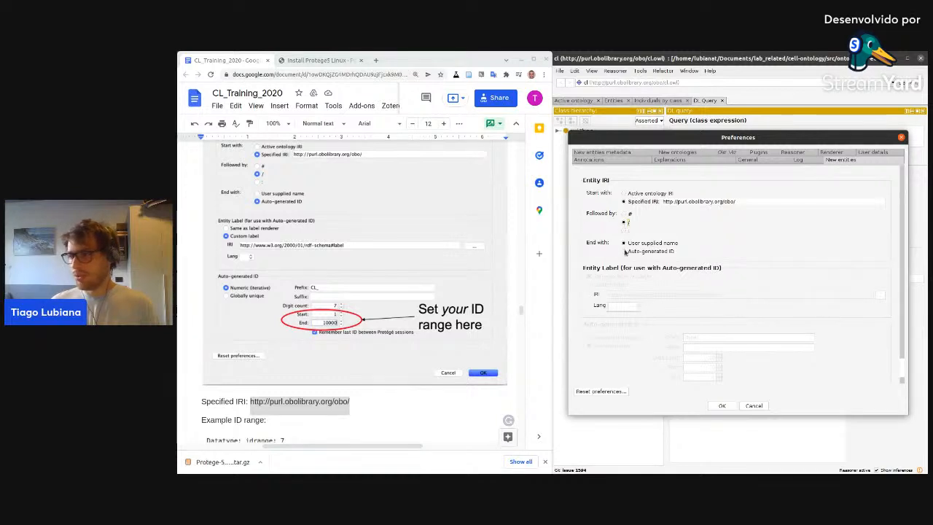
pyautogui.click(624, 250)
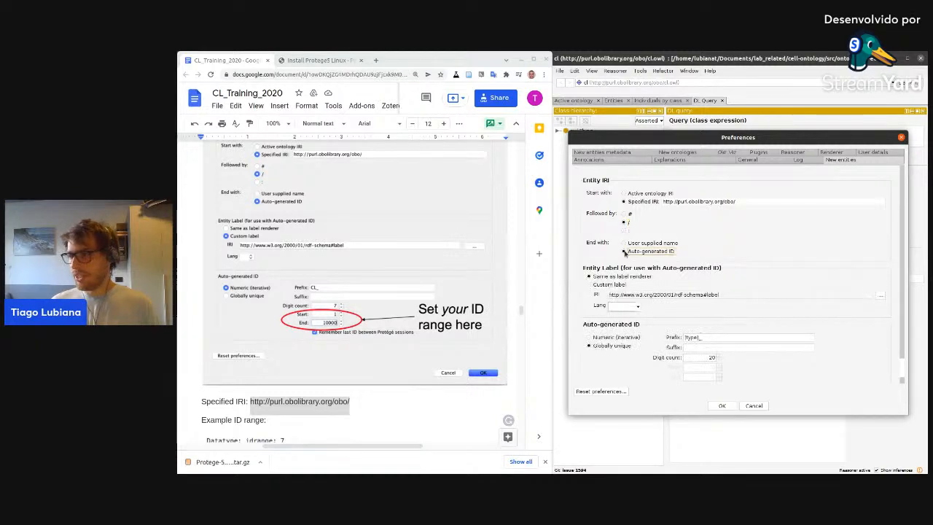
pyautogui.click(705, 337)
pyautogui.moveTo(701, 337); pyautogui.dragTo(690, 337)
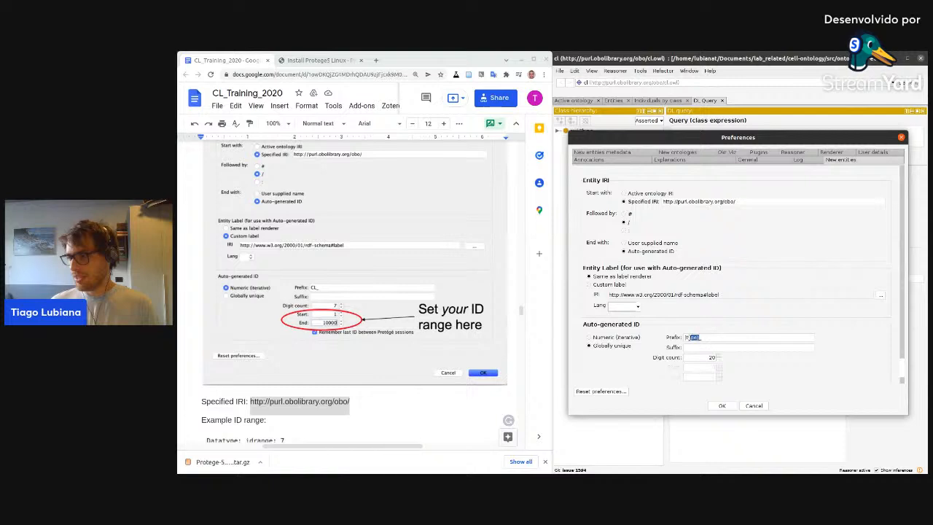
pyautogui.write('C')
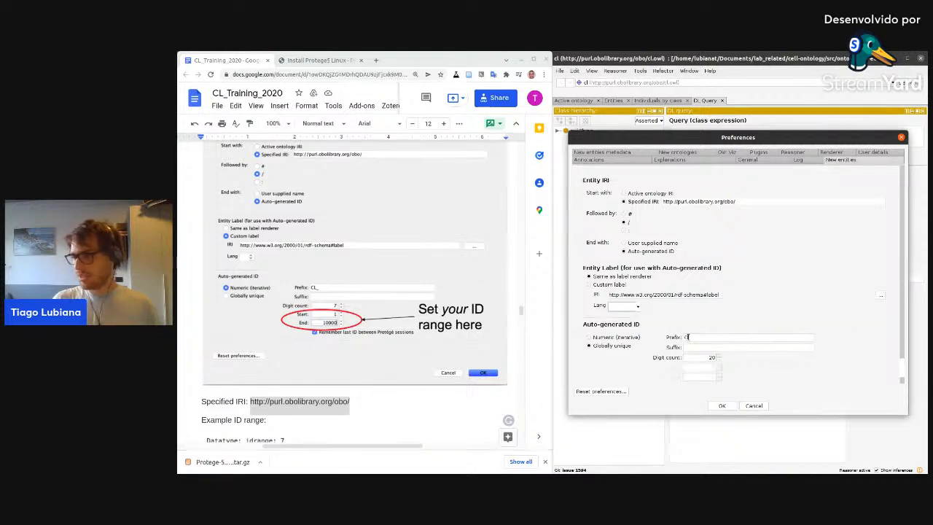
pyautogui.write('L_')
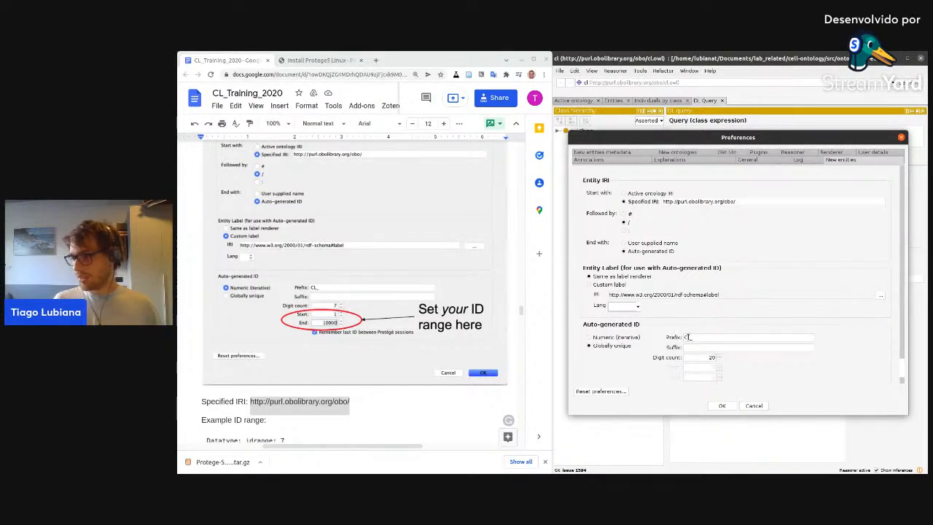
pyautogui.click(619, 338)
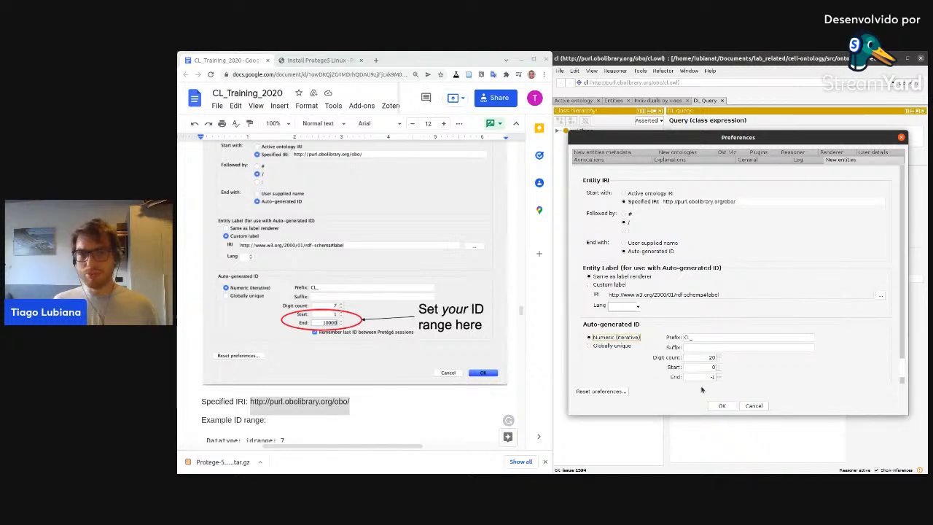
# Switch to the browser and open the obophenotype/cell-ontology repository on GitHub in a new tab.
pyautogui.click(311, 64)
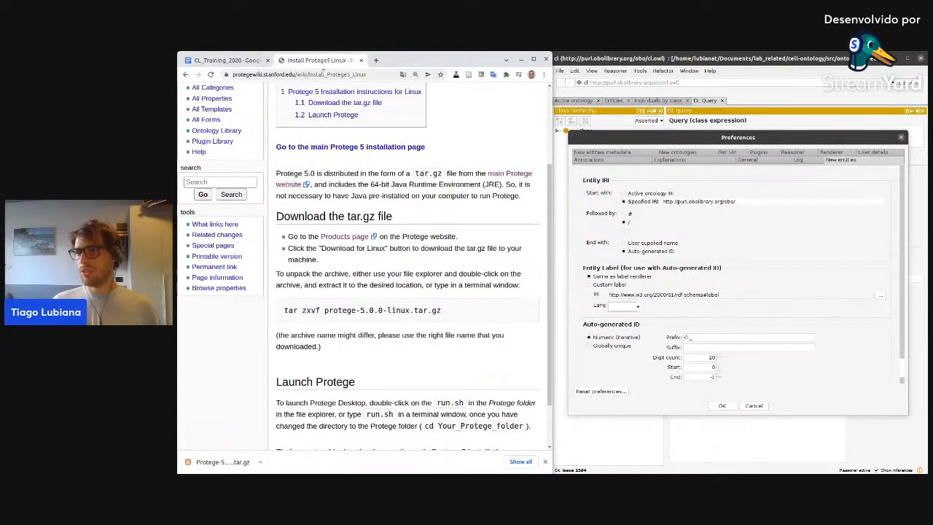
pyautogui.click(376, 60)
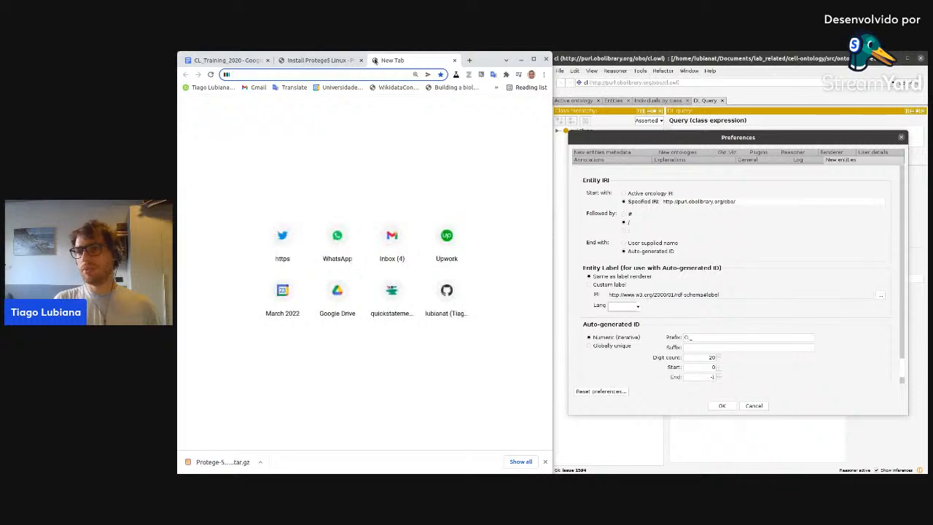
pyautogui.write('cell')
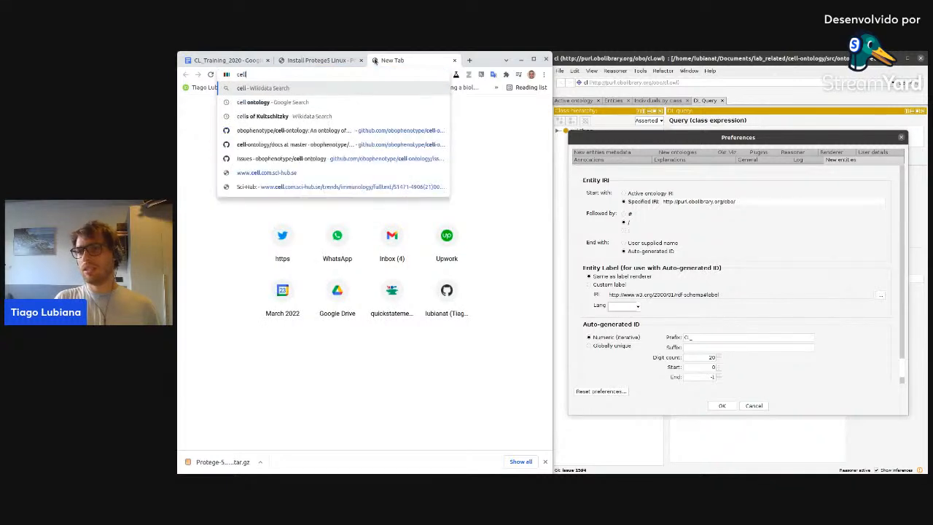
pyautogui.write('ontology')
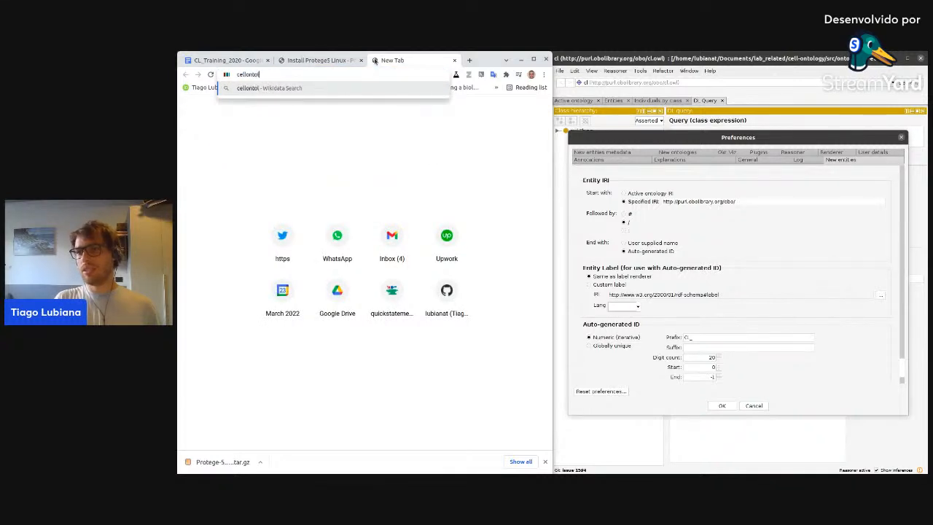
pyautogui.click(462, 319)
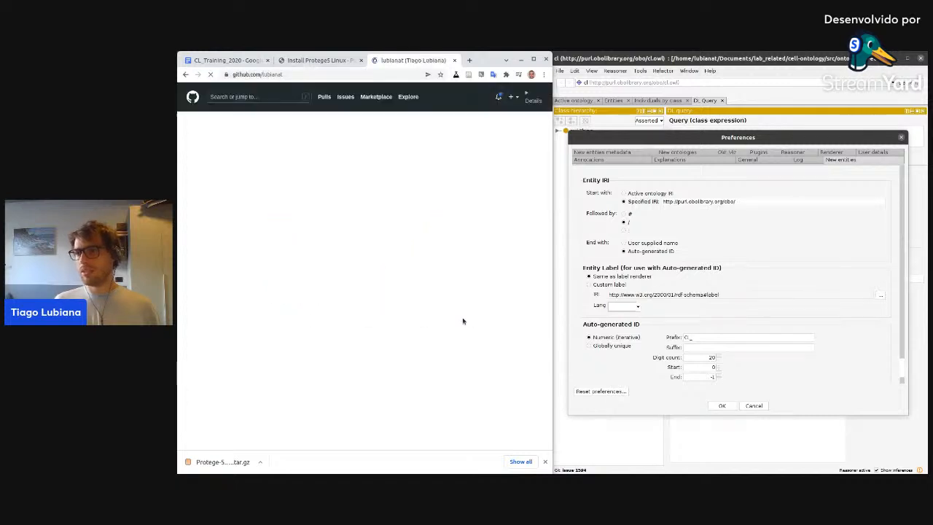
pyautogui.click(252, 95)
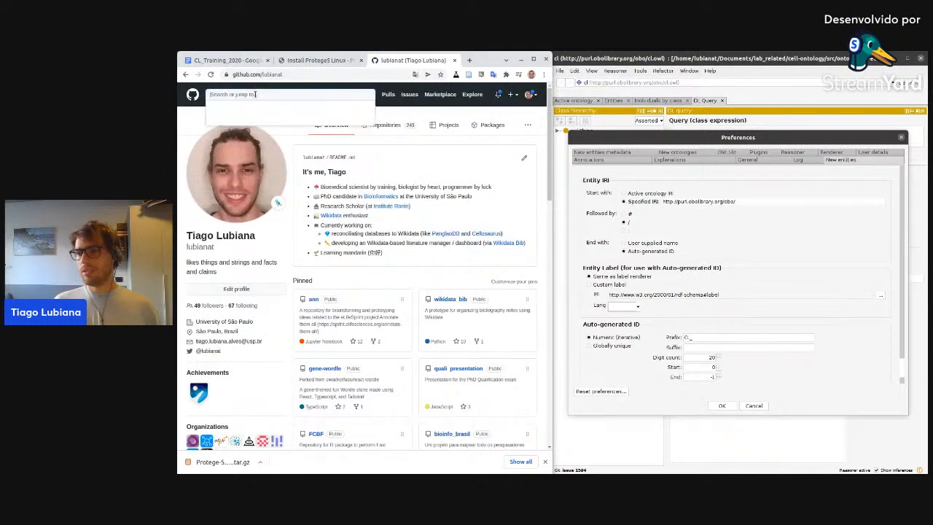
pyautogui.write('cell o')
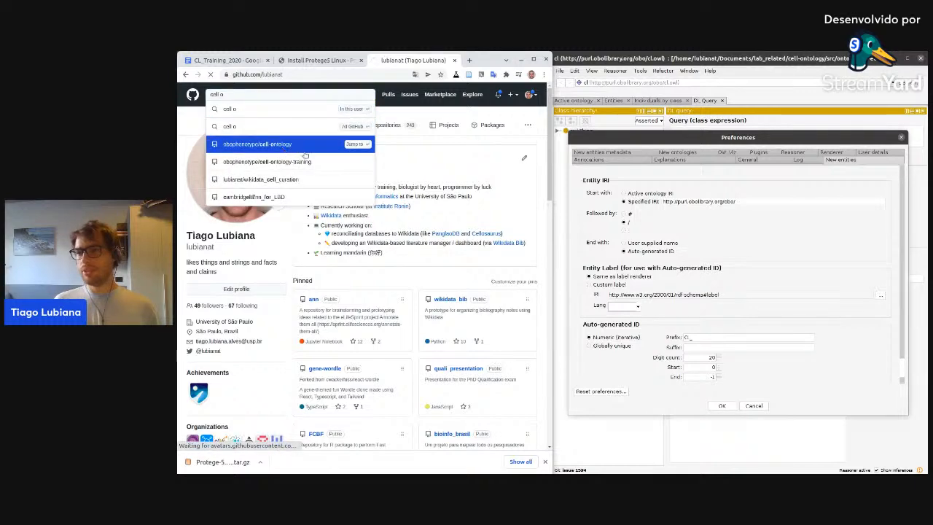
pyautogui.click(344, 179)
pyautogui.scroll(-5, 493, 239)
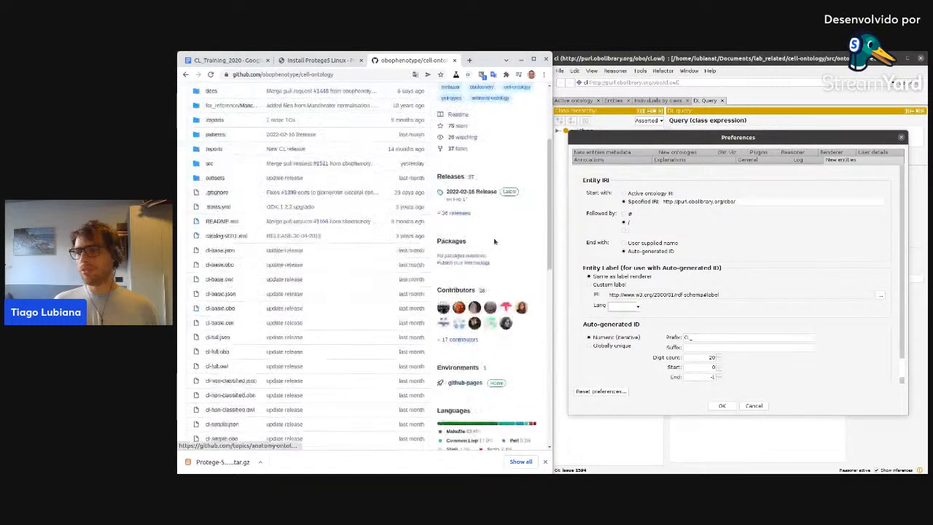
pyautogui.scroll(5, 493, 239)
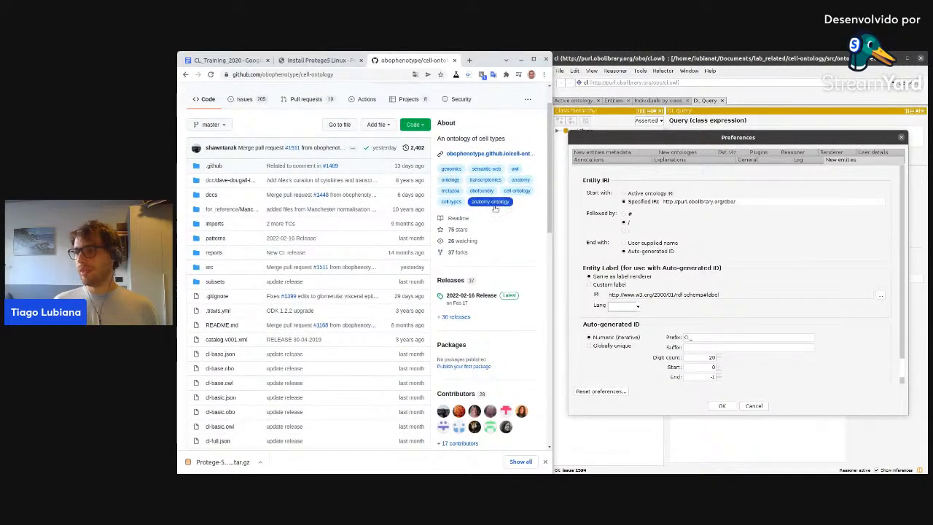
pyautogui.scroll(1, 438, 175)
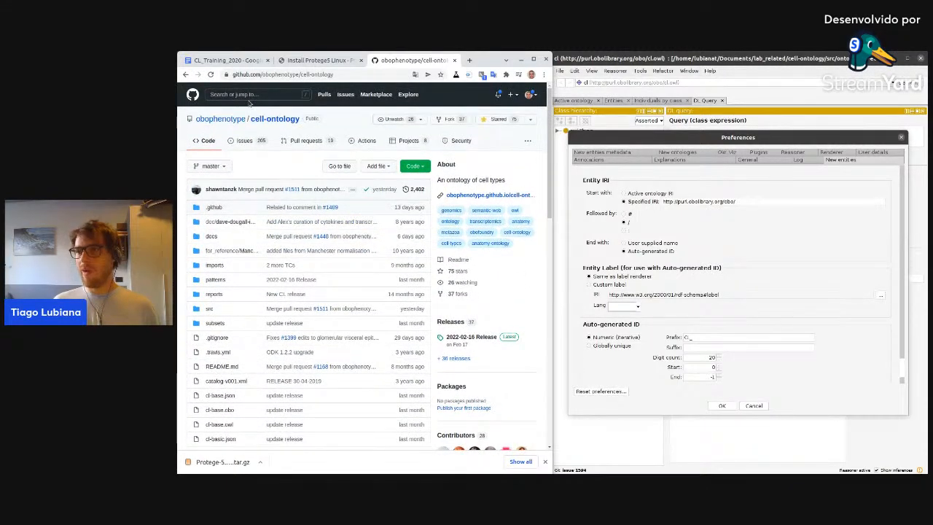
# Search the cell-ontology repository's code for "id space".
pyautogui.click(250, 96)
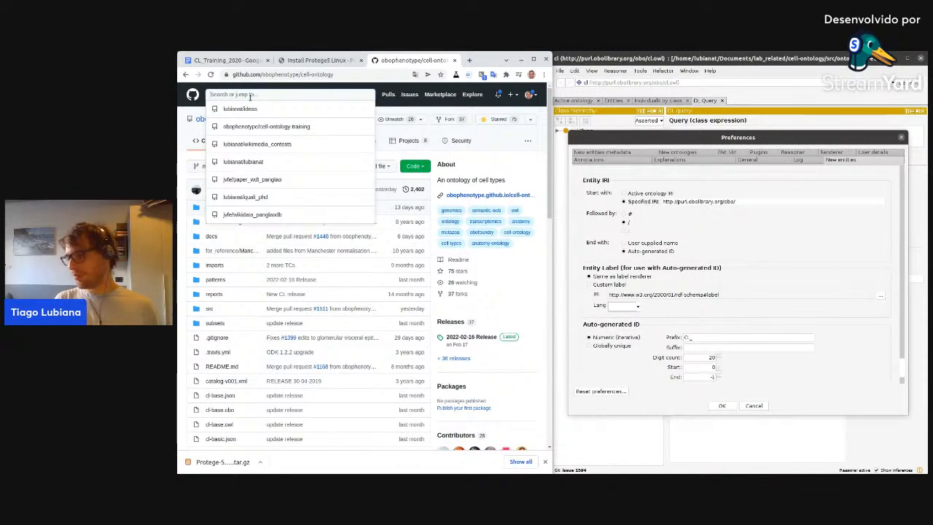
pyautogui.write('id space')
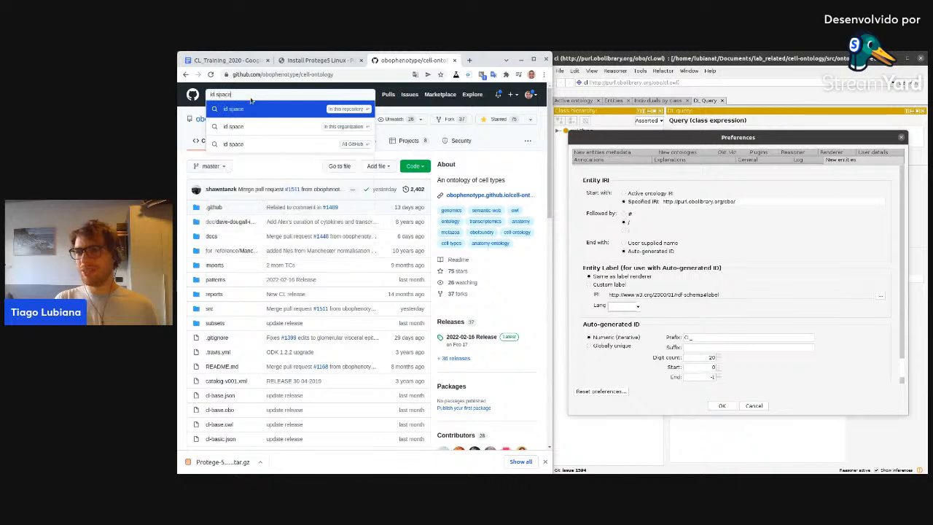
pyautogui.press('Return')
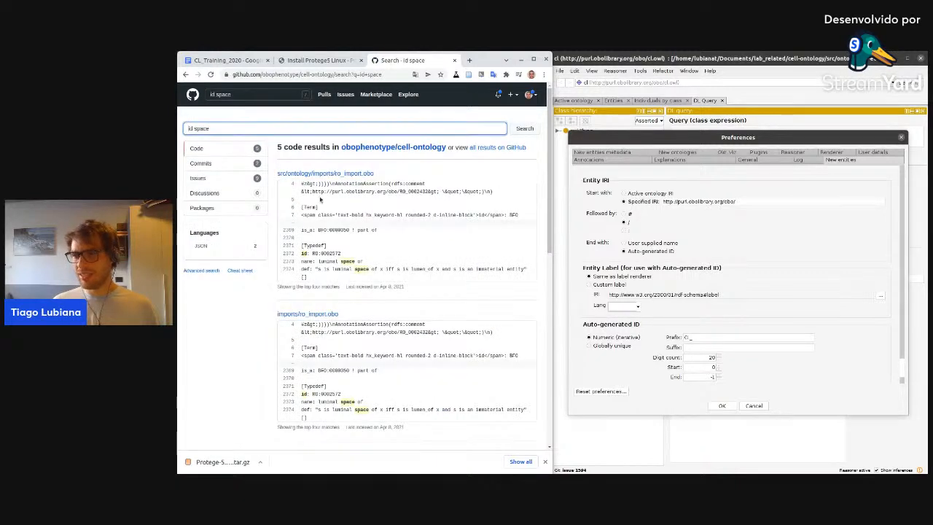
pyautogui.click(201, 150)
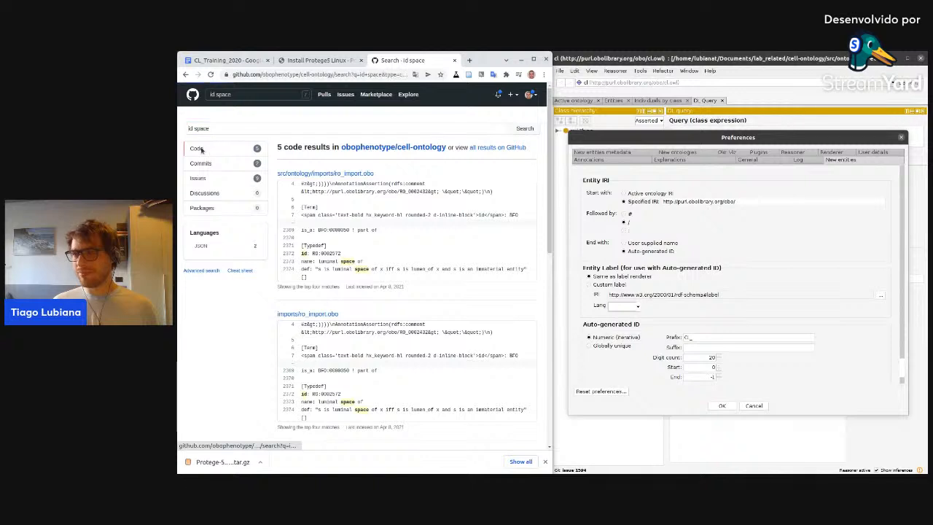
# Search the repository for the editor's full name, open src/ontology/cl-idranges.owl and find the ID range allocated to that name.
pyautogui.doubleClick(267, 94)
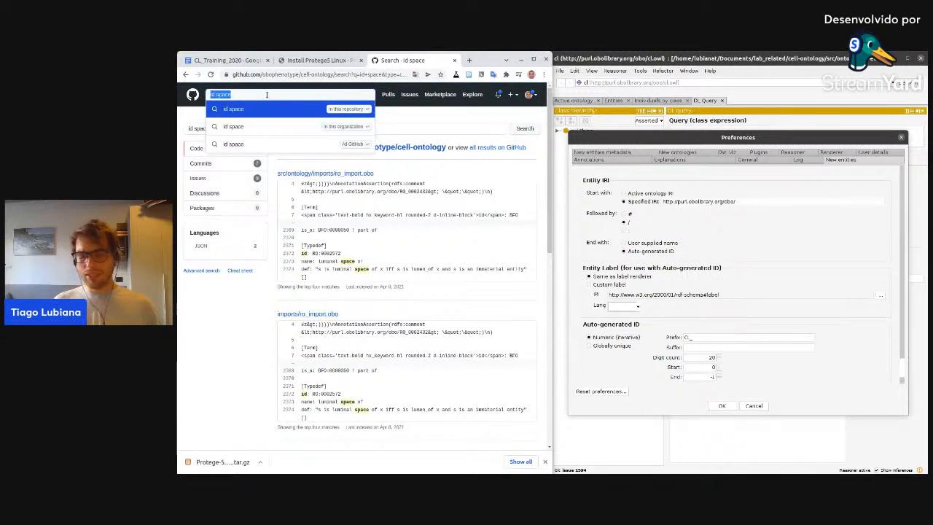
pyautogui.press('BackSpace')
pyautogui.write('Tiago Lubiana')
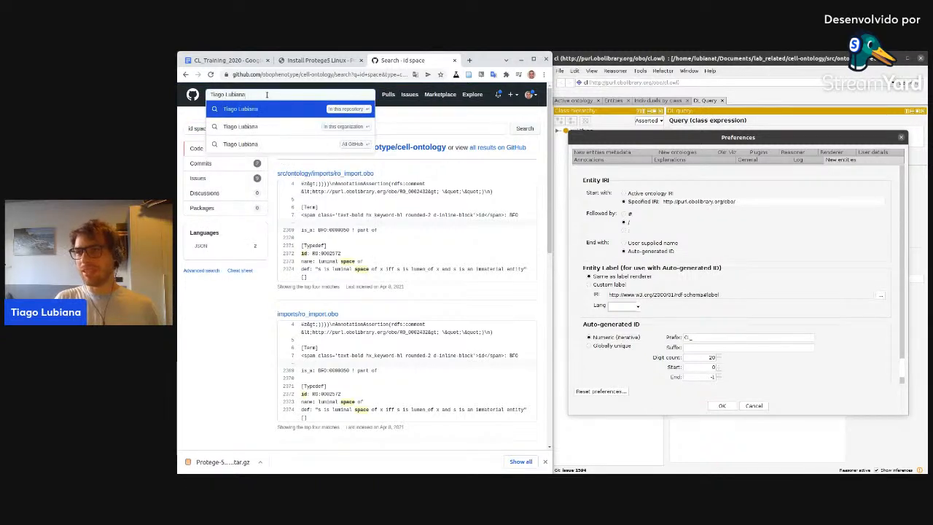
pyautogui.press('Return')
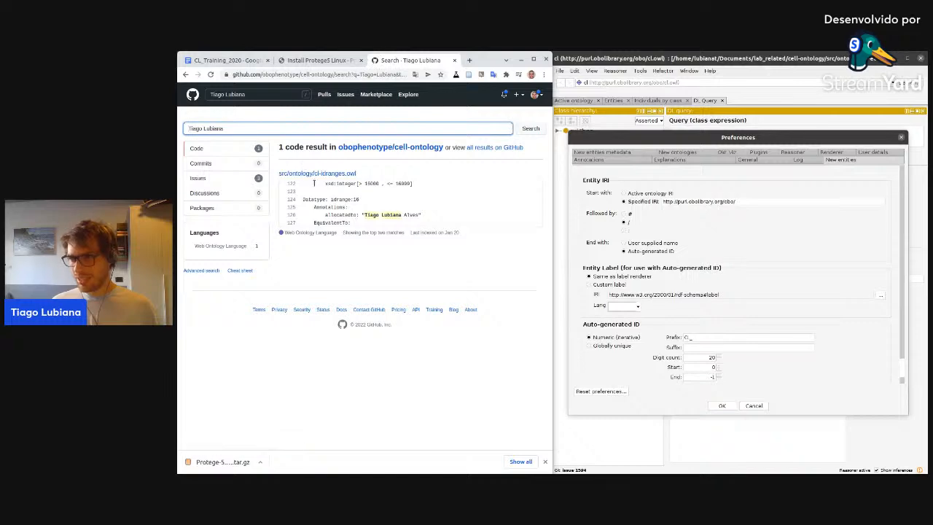
pyautogui.click(346, 174)
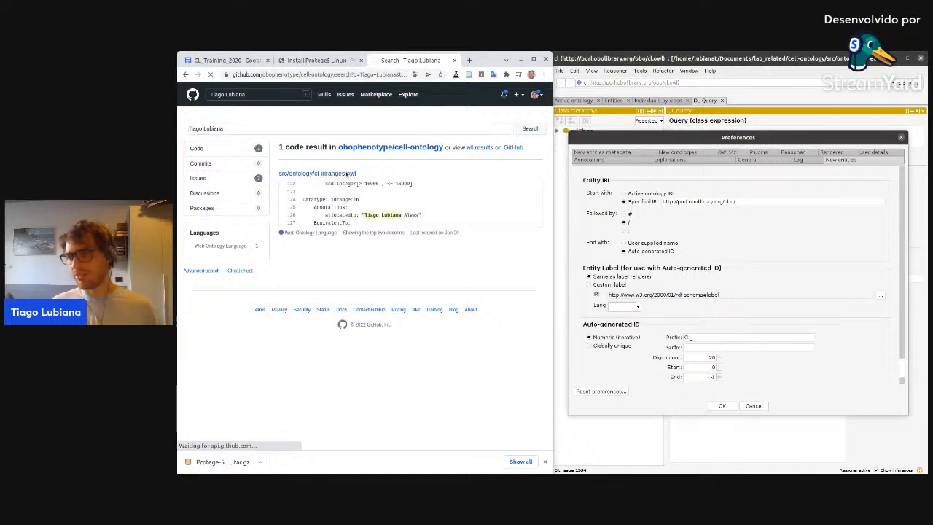
pyautogui.scroll(-10, 346, 242)
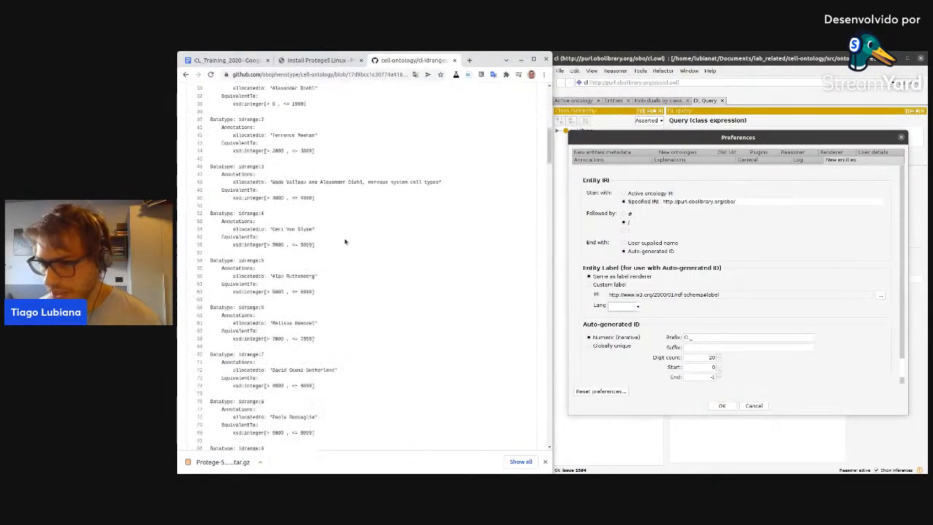
pyautogui.scroll(-8, 345, 242)
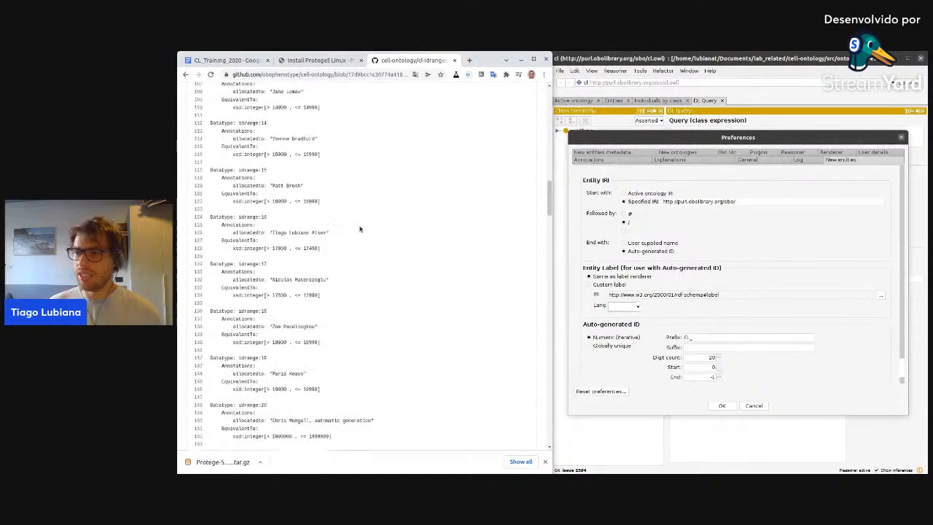
pyautogui.scroll(-3, 359, 229)
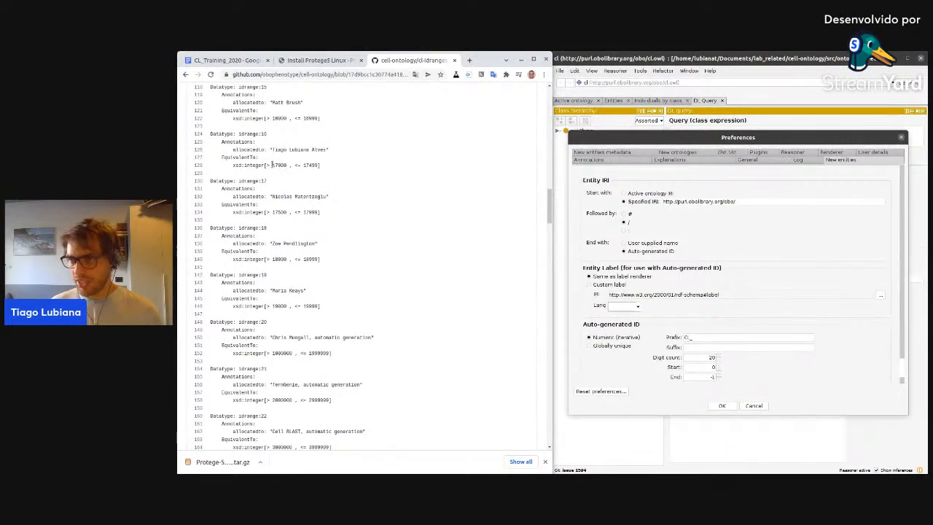
# In Protégé's New entities preferences, set the auto-generated ID's digit count to 7 and its start to 17010.
pyautogui.moveTo(272, 165); pyautogui.dragTo(284, 165)
pyautogui.hotkey('ctrl', 'c')
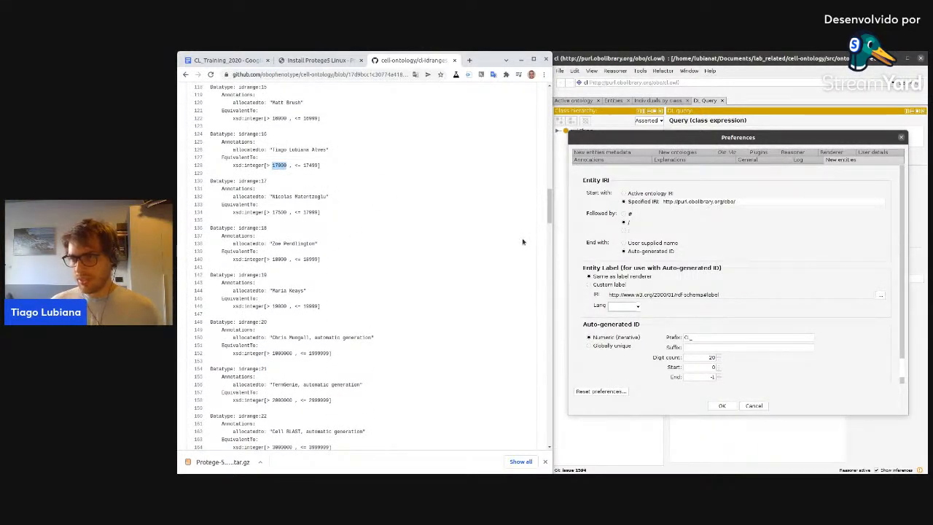
pyautogui.doubleClick(704, 358)
pyautogui.hotkey('ctrl', 'v')
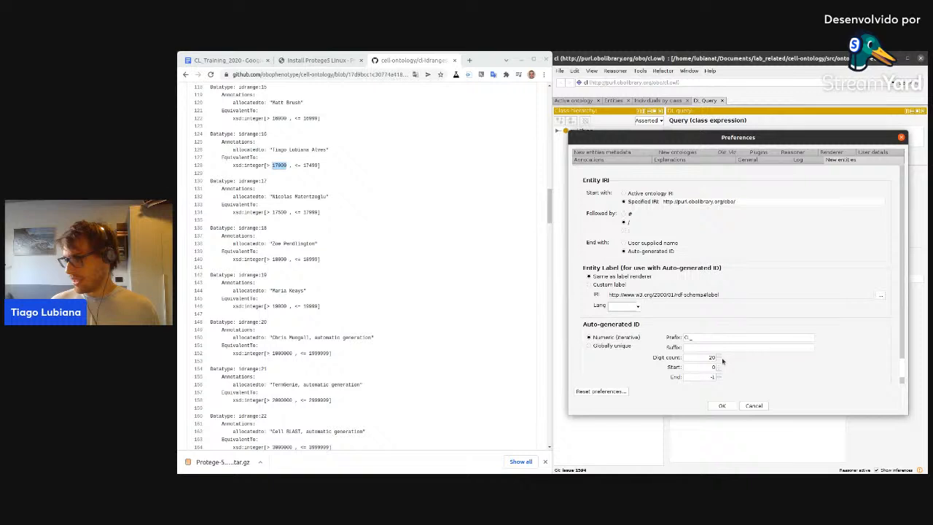
pyautogui.doubleClick(712, 356)
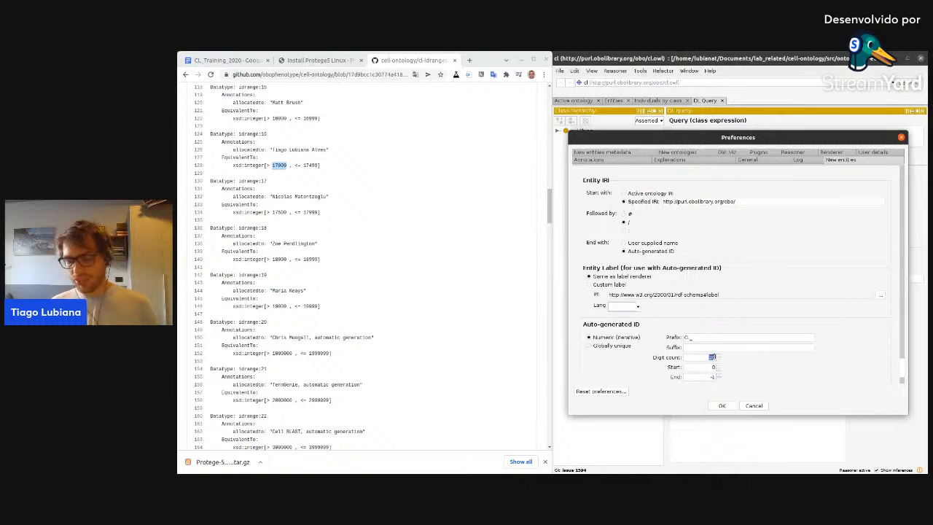
pyautogui.write('17000')
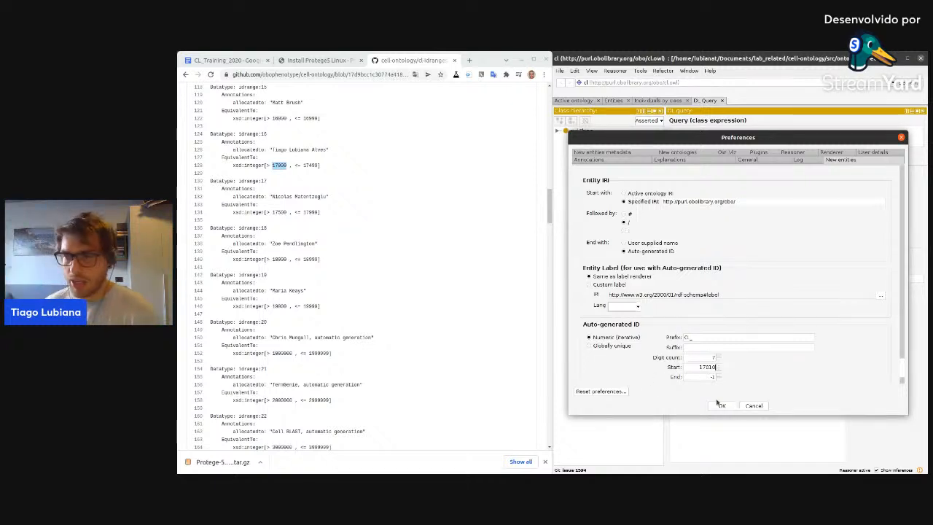
# Check the training document's example ID settings, then set the end of the auto-generated ID range to 17499.
pyautogui.click(226, 60)
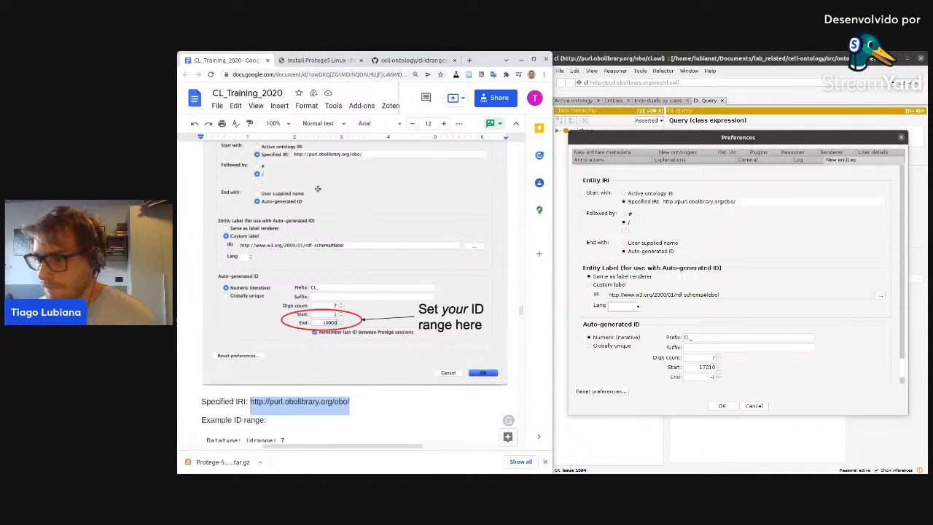
pyautogui.scroll(-10, 350, 212)
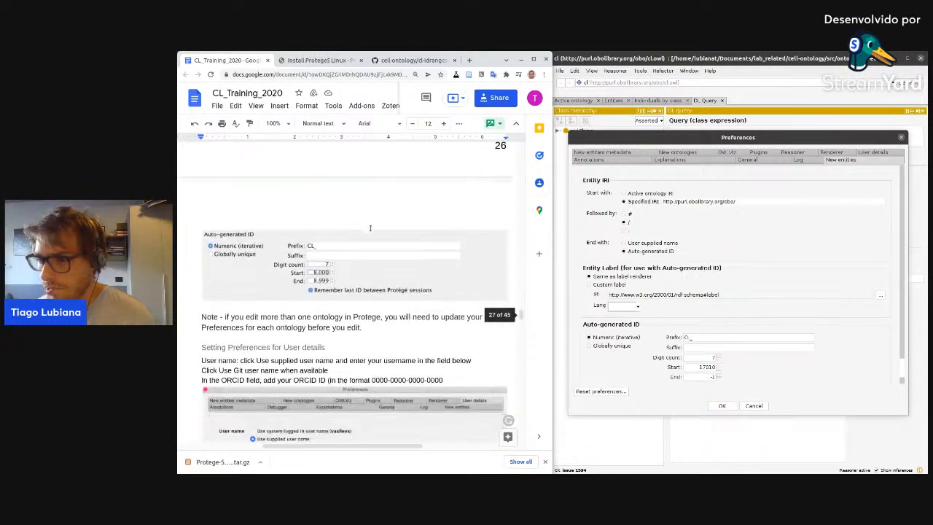
pyautogui.scroll(-2, 369, 228)
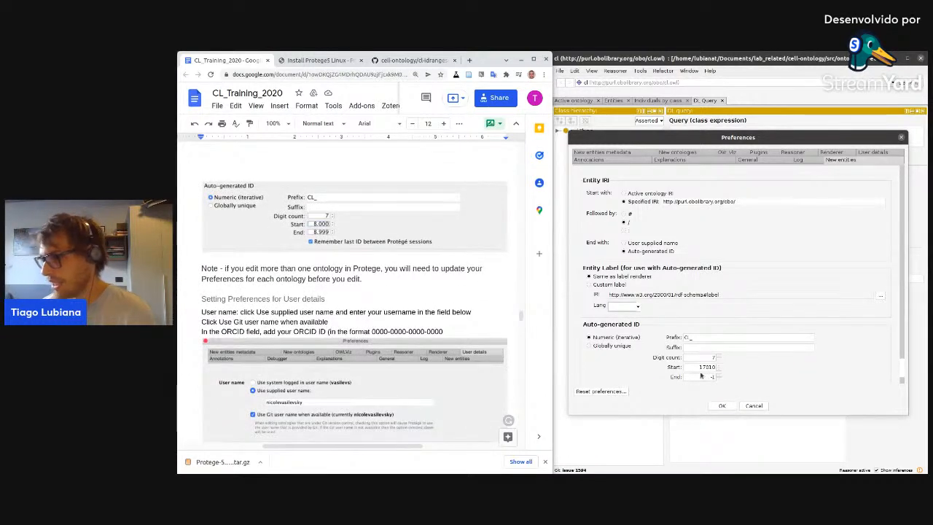
pyautogui.click(711, 368)
pyautogui.doubleClick(709, 367)
pyautogui.hotkey('ctrl', 'c')
pyautogui.click(704, 376)
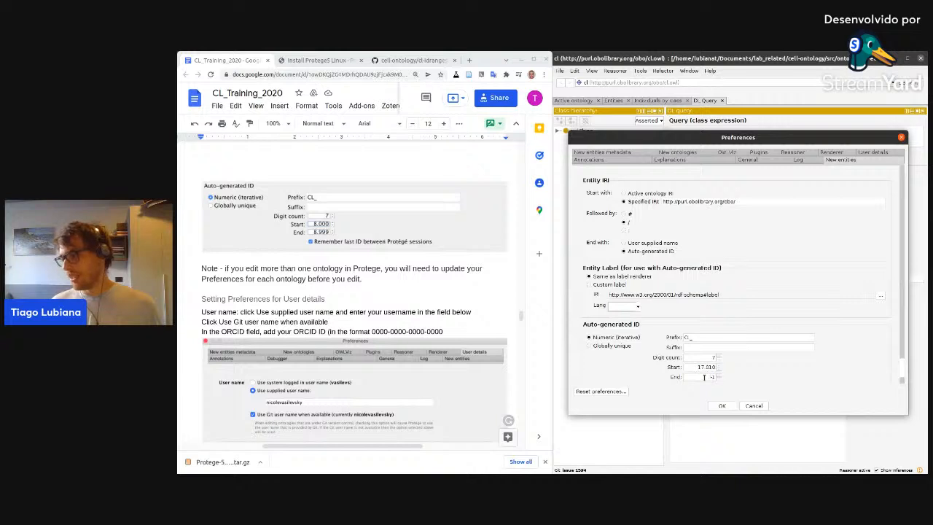
pyautogui.moveTo(706, 377); pyautogui.dragTo(721, 378)
pyautogui.hotkey('ctrl', 'v')
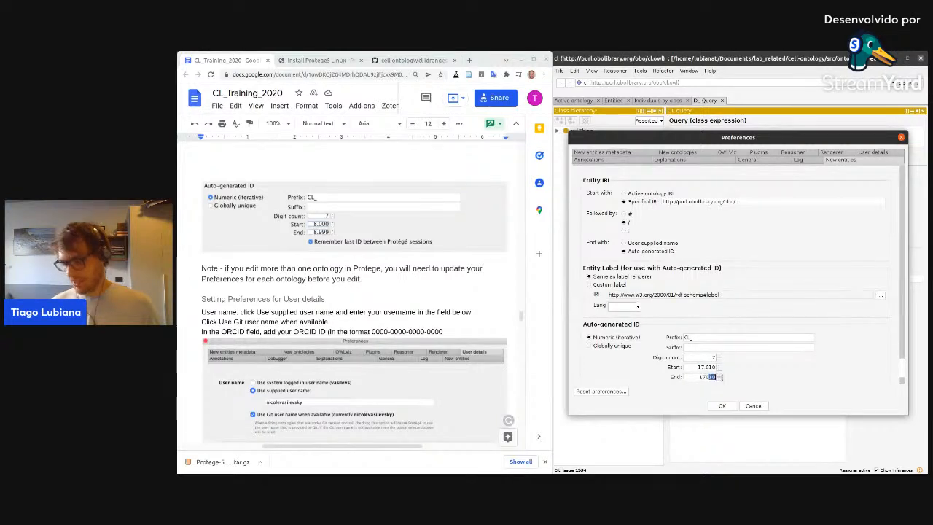
pyautogui.press('BackSpace')
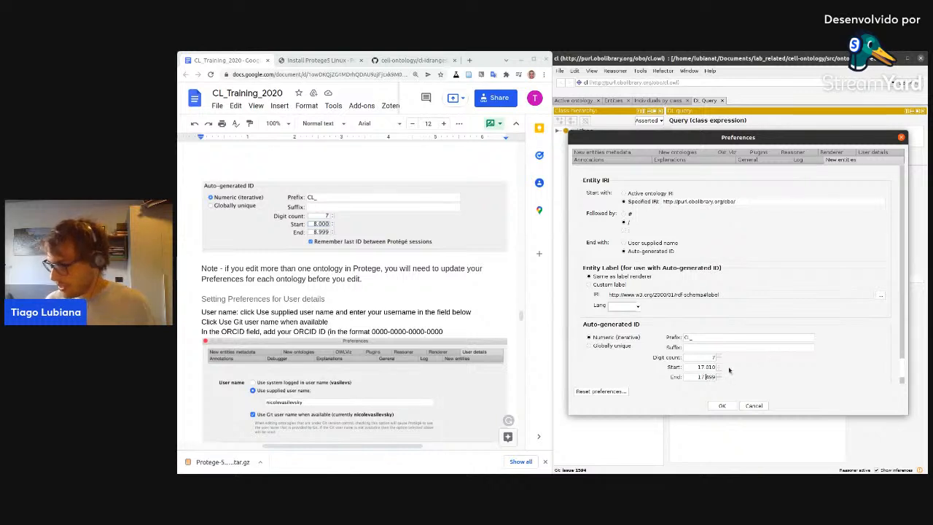
# Recheck the start value of the auto-generated ID against the allocated range in cl-idranges.owl and the training document's example.
pyautogui.doubleClick(703, 367)
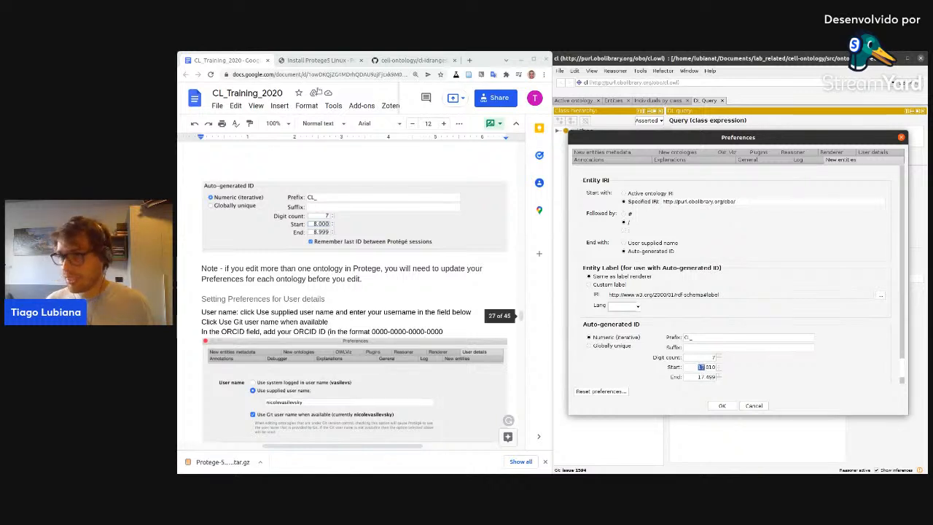
pyautogui.click(412, 60)
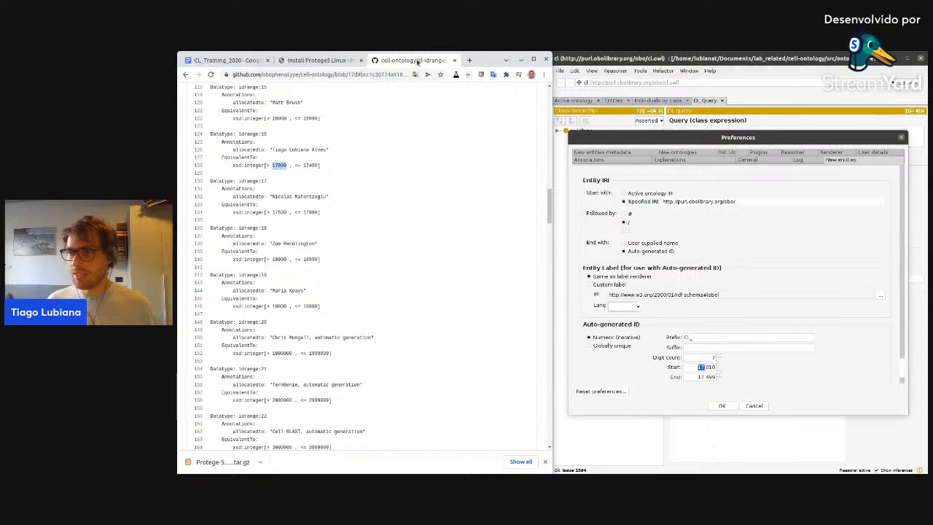
pyautogui.click(248, 60)
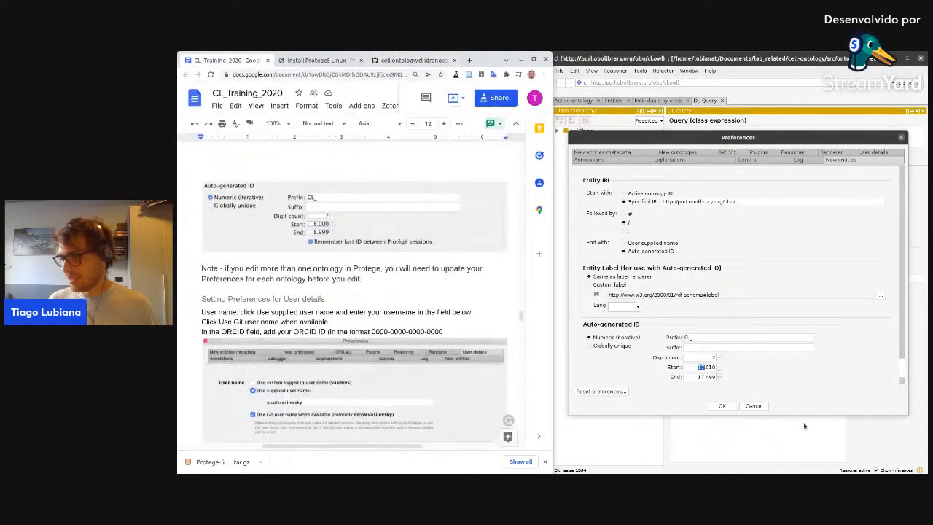
pyautogui.click(704, 369)
pyautogui.moveTo(699, 366); pyautogui.dragTo(721, 367)
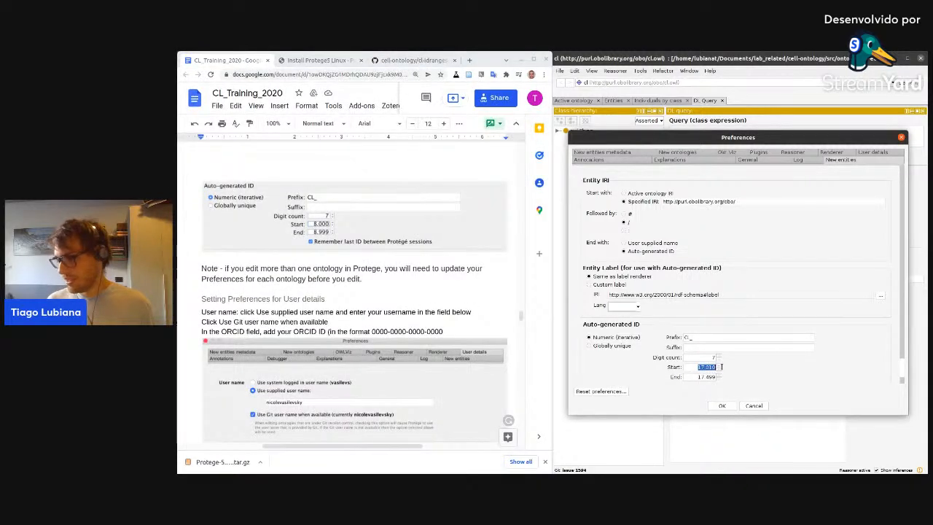
pyautogui.click(712, 366)
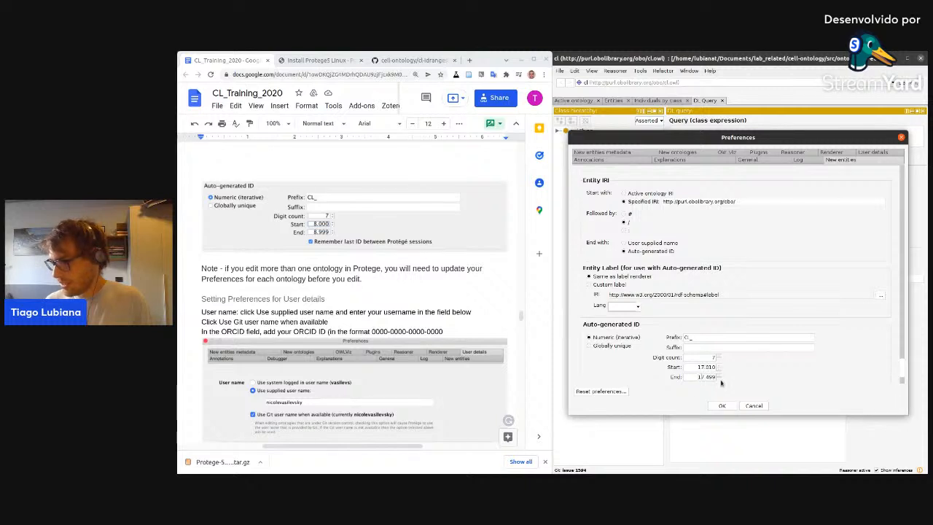
pyautogui.press('Right')
pyautogui.press('Right')
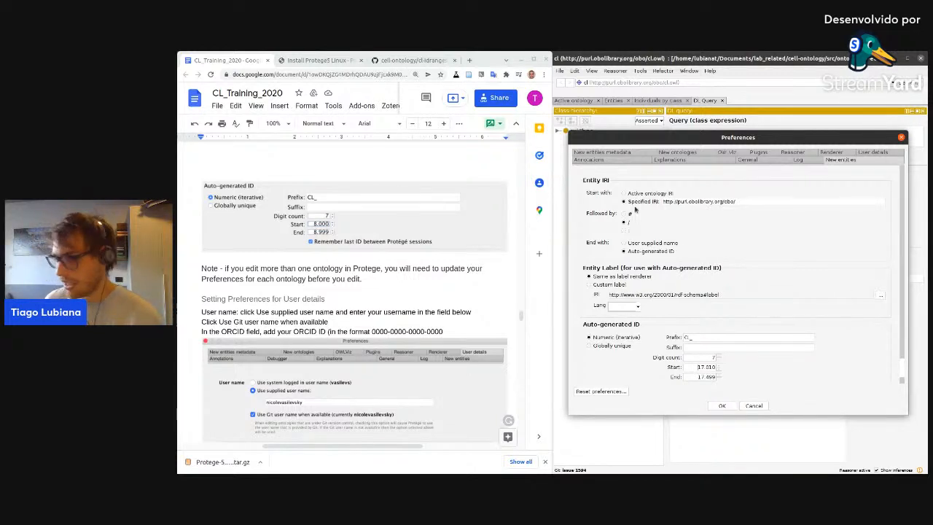
# Following the document's User details section, choose a supplied user name and enable using the Git user name when available.
pyautogui.scroll(-3, 394, 332)
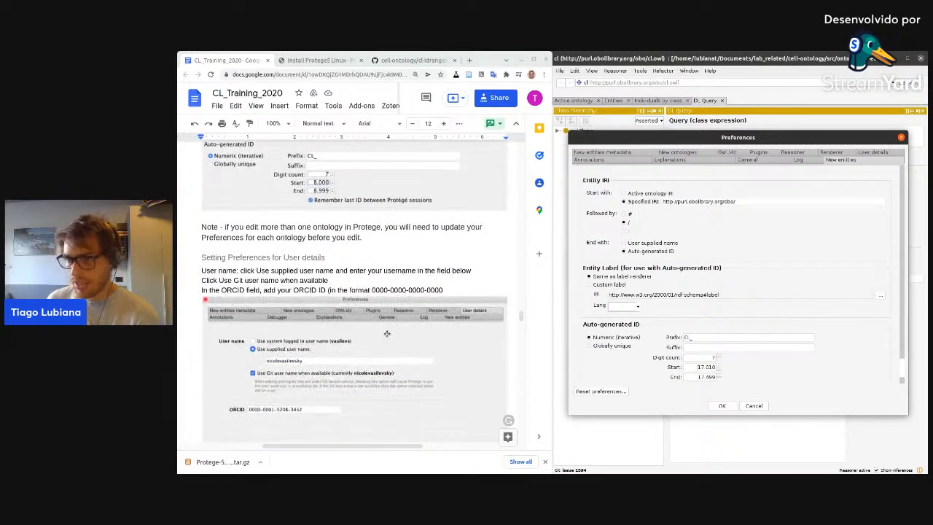
pyautogui.scroll(-3, 468, 231)
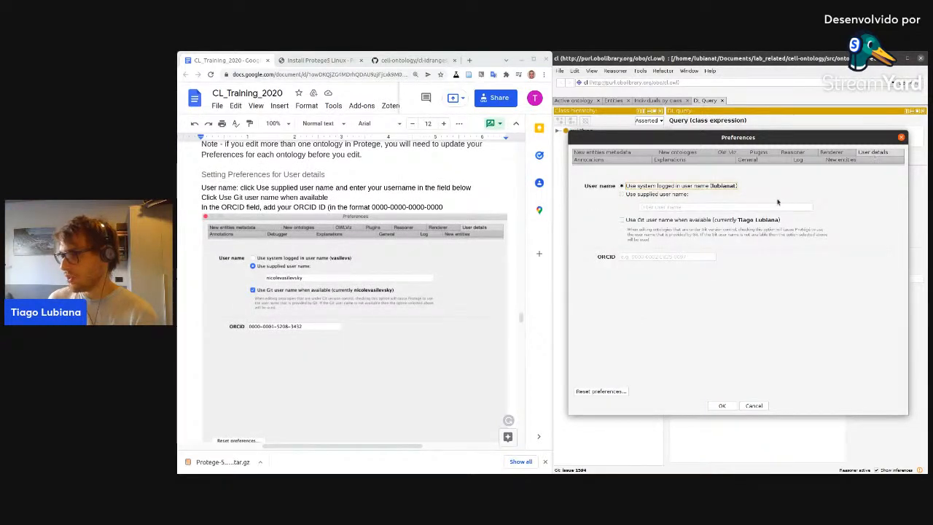
pyautogui.click(658, 195)
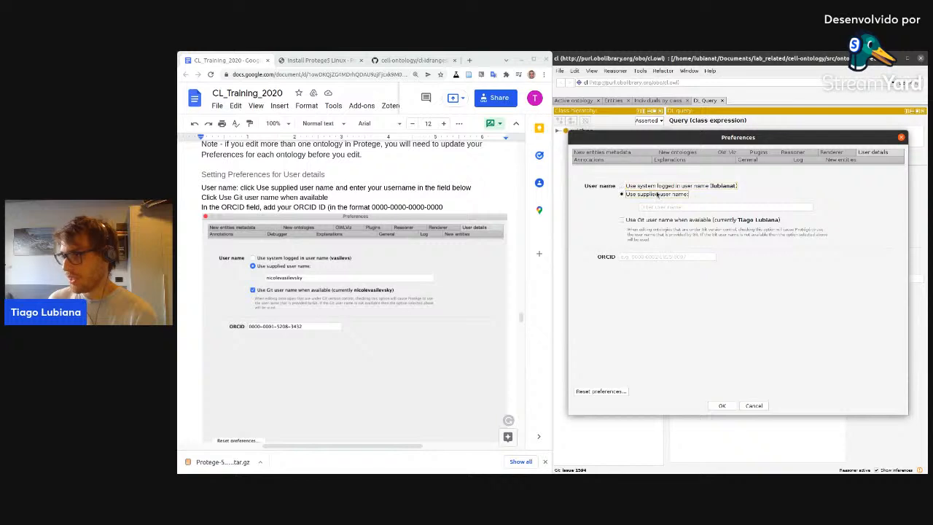
pyautogui.click(672, 207)
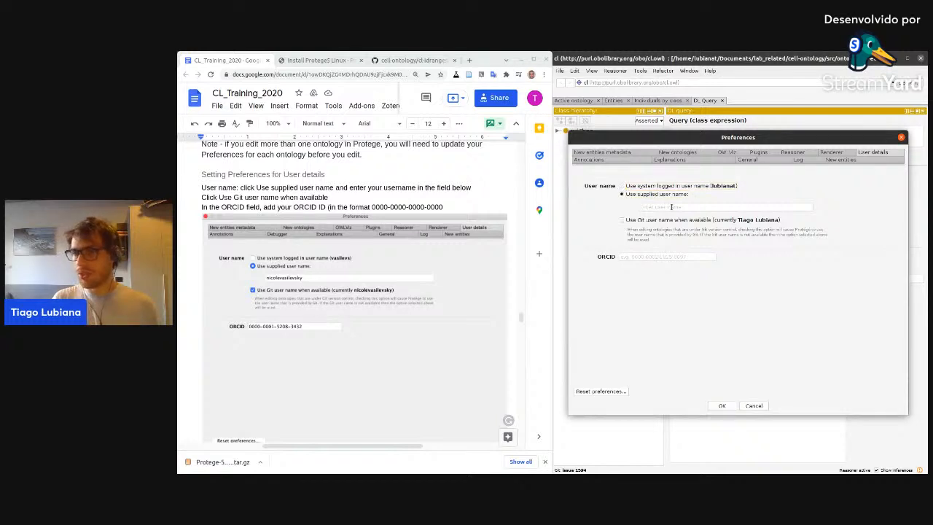
pyautogui.click(658, 220)
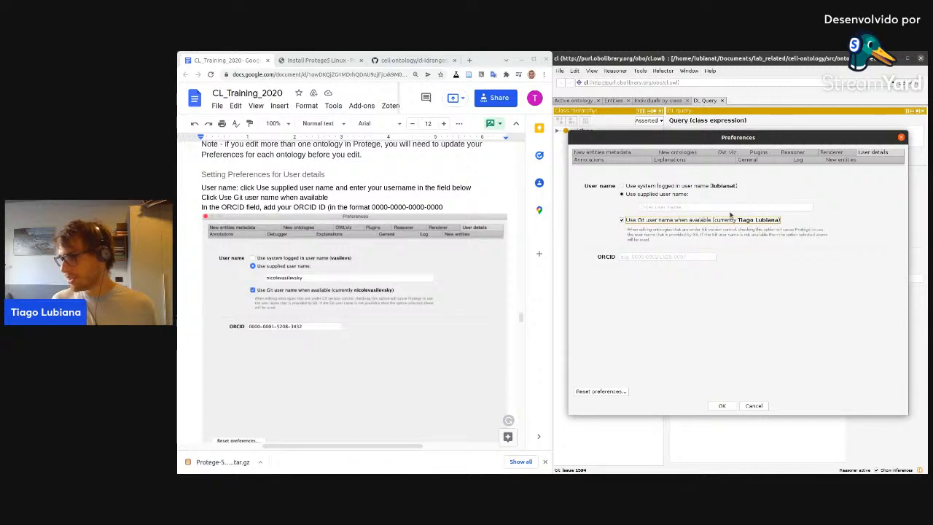
# Enter the editor's username as the supplied user name in the User details preferences.
pyautogui.click(730, 207)
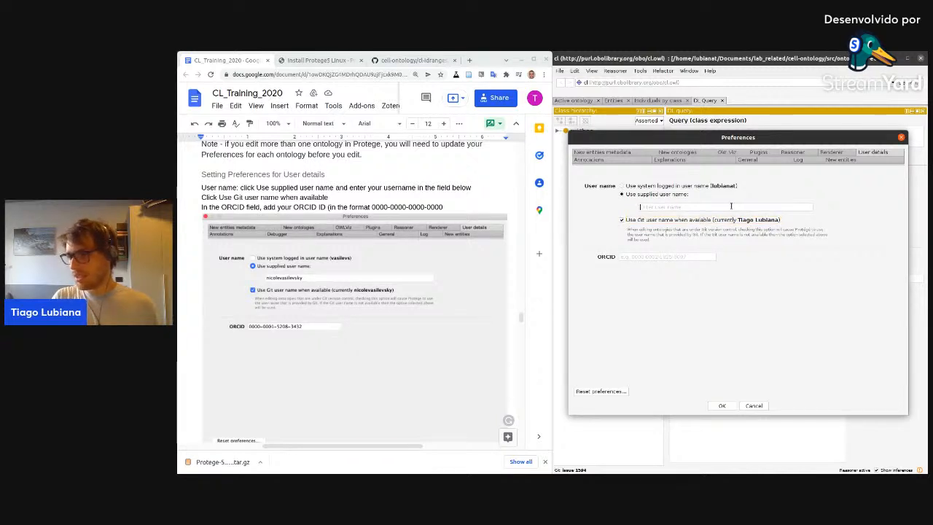
pyautogui.write('lubianat')
pyautogui.press('Tab')
pyautogui.press('Tab')
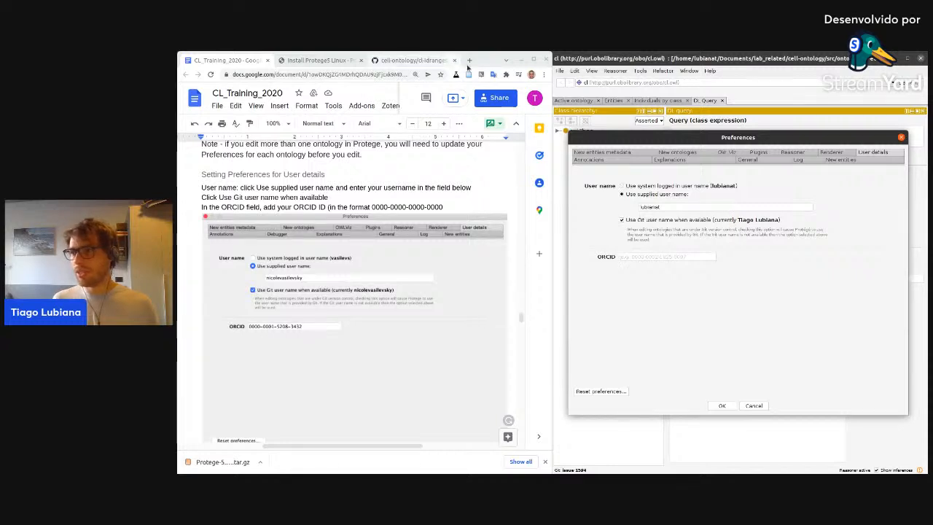
# Open the editor's ORCID profile page in the browser and copy the ORCID iD from its address.
pyautogui.click(470, 60)
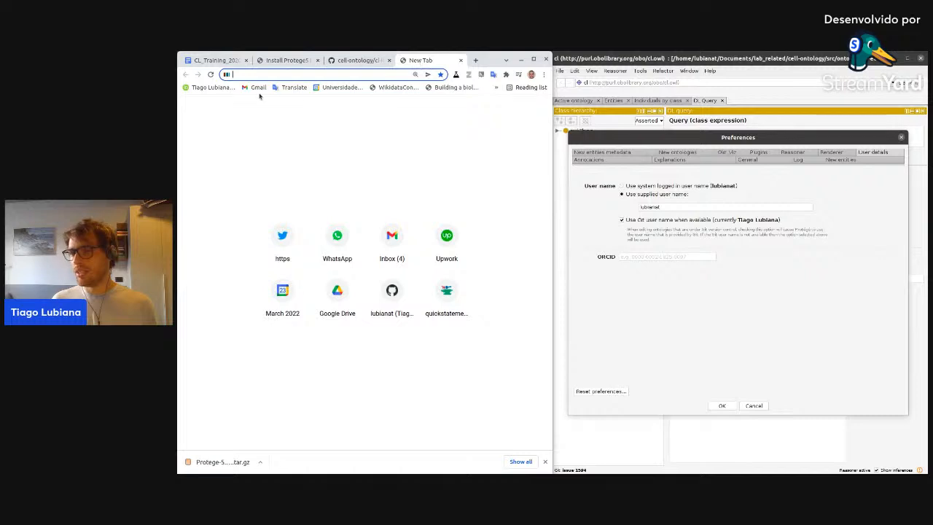
pyautogui.click(209, 89)
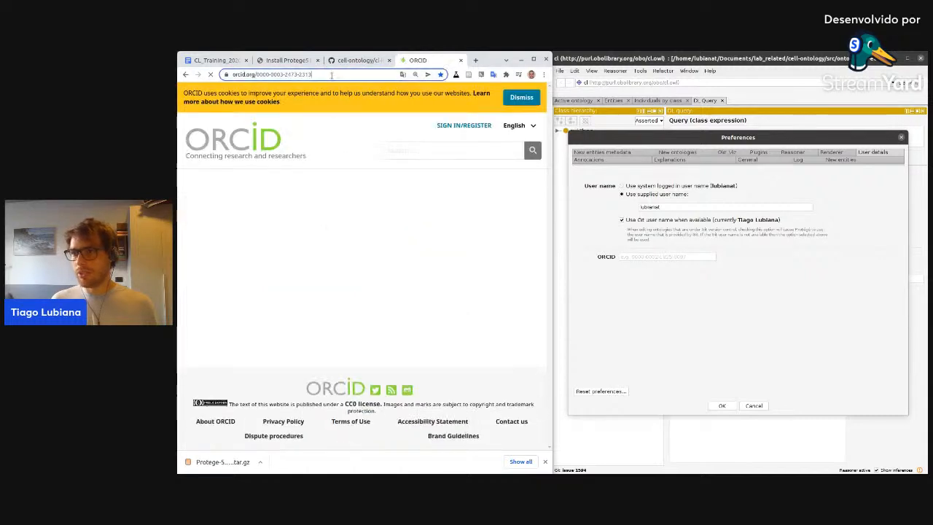
pyautogui.moveTo(312, 74); pyautogui.dragTo(254, 75)
pyautogui.hotkey('ctrl', 'c')
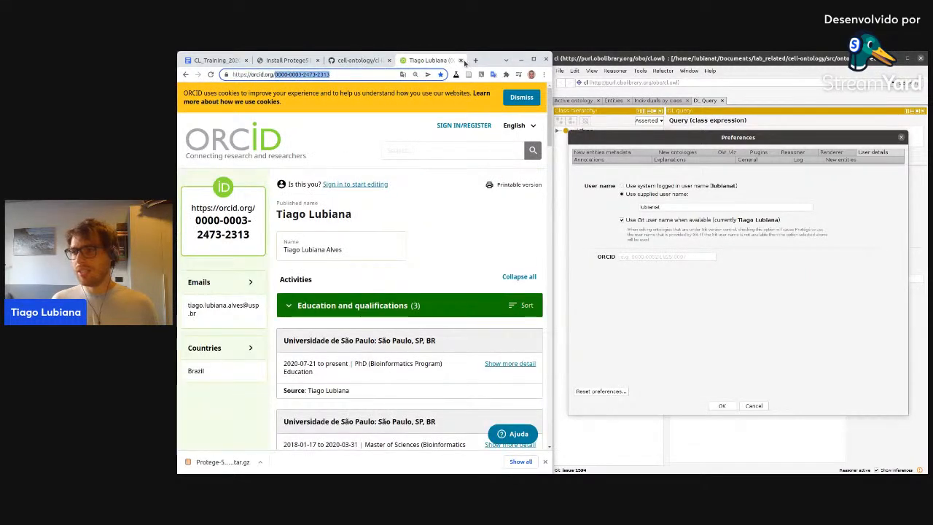
# Close the ORCID page, fill in the editor's ORCID iD in Protégé's User details preferences and save them.
pyautogui.click(461, 59)
pyautogui.click(700, 257)
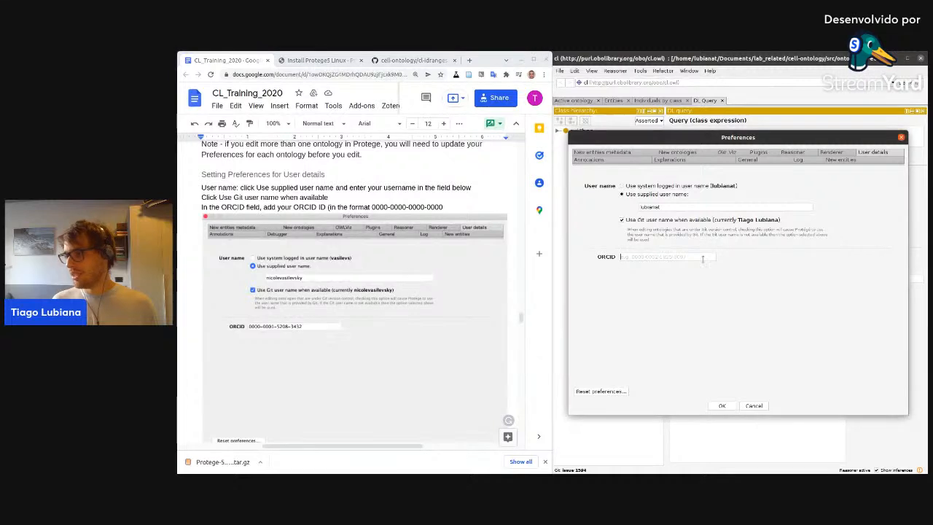
pyautogui.hotkey('ctrl', 'v')
pyautogui.scroll(-5, 333, 294)
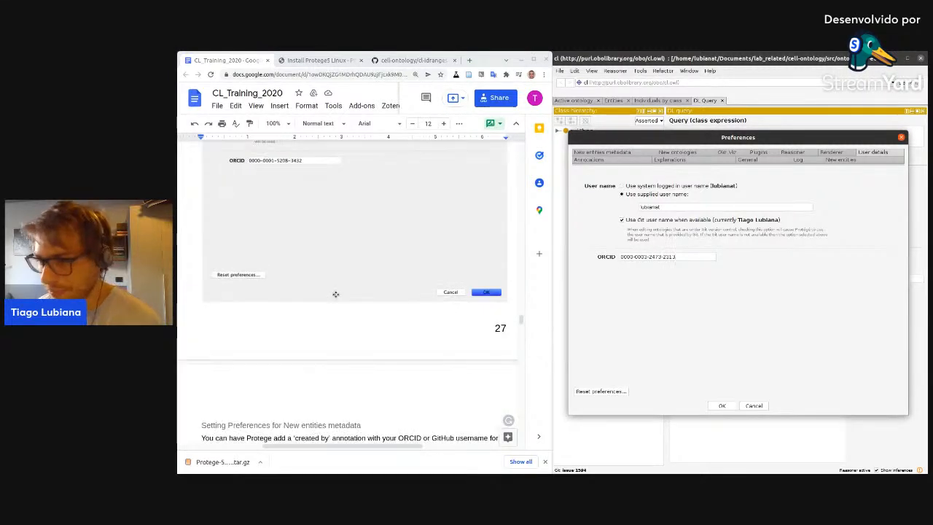
pyautogui.click(720, 405)
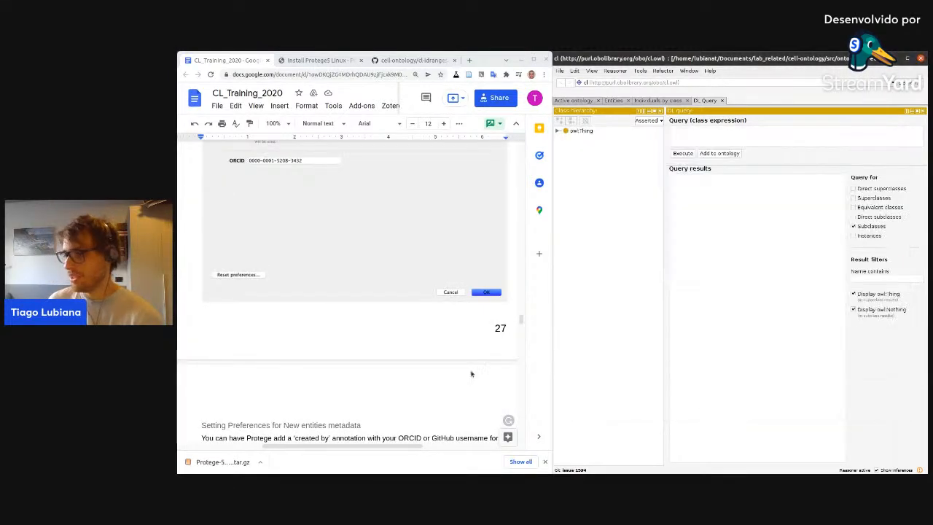
# Following the training document's New entities metadata section, reopen Protégé's preferences and enable annotating new entities with creator (user).
pyautogui.scroll(-1, 301, 342)
pyautogui.scroll(-3, 300, 342)
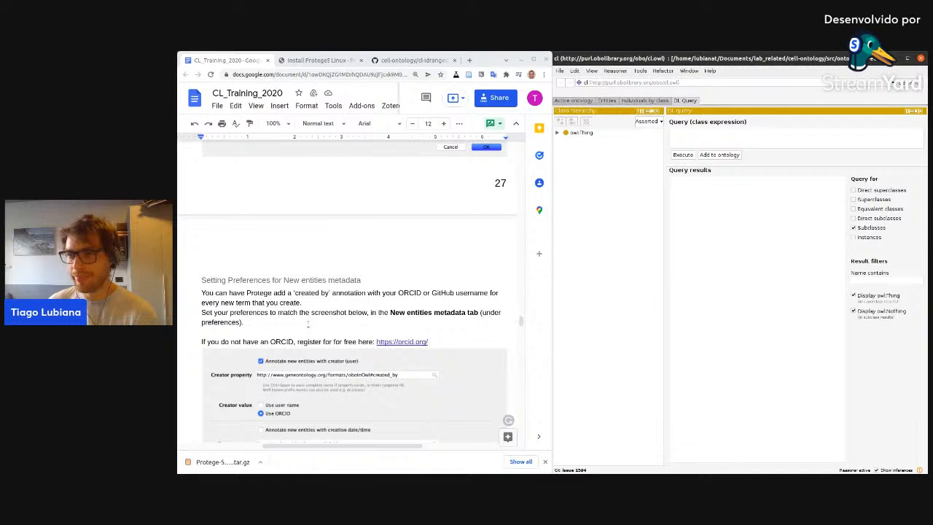
pyautogui.scroll(-1, 316, 319)
pyautogui.scroll(-1, 320, 306)
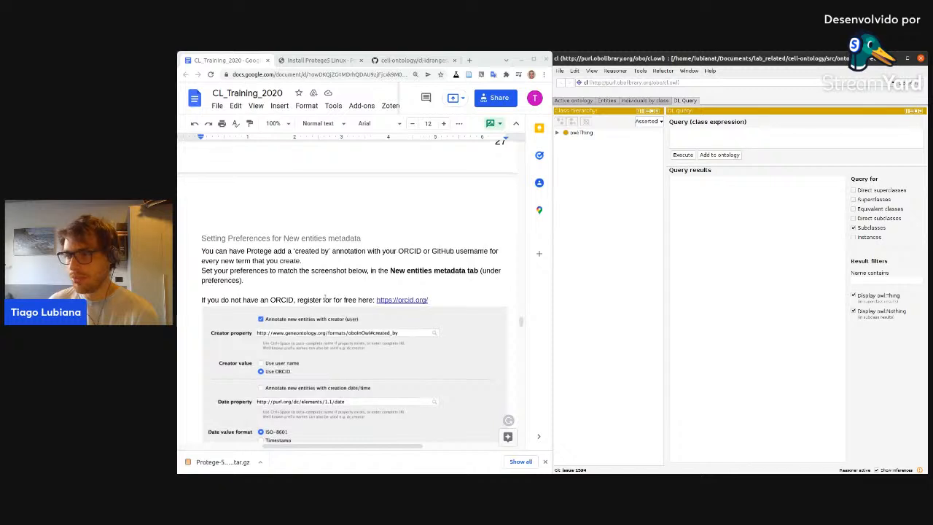
pyautogui.scroll(-2, 325, 298)
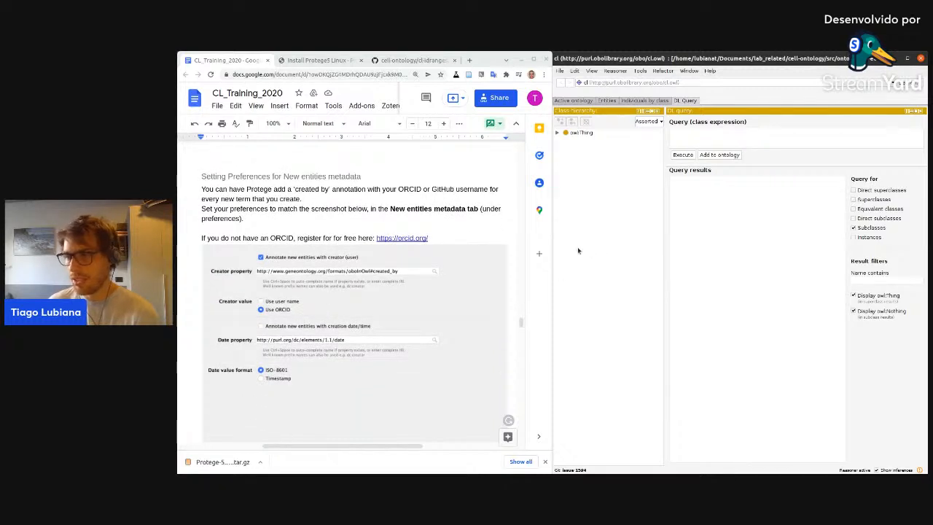
pyautogui.click(561, 70)
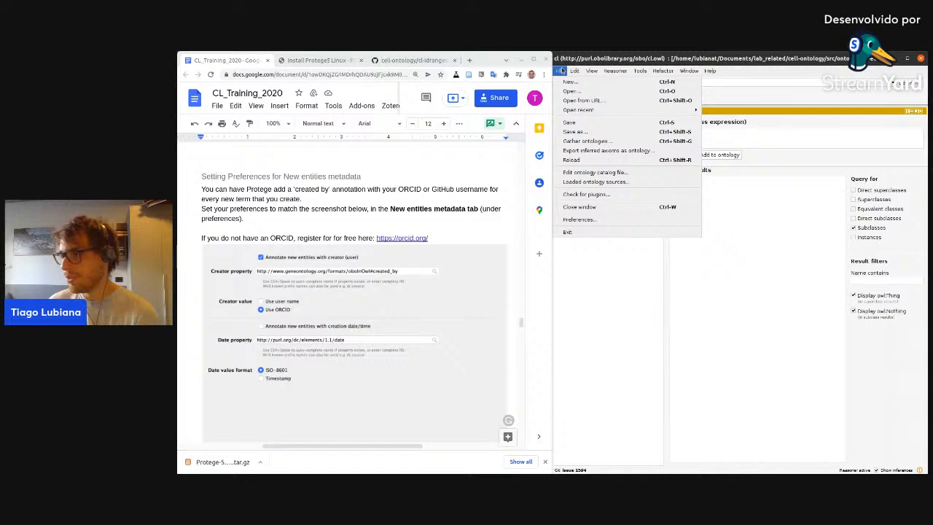
pyautogui.click(583, 220)
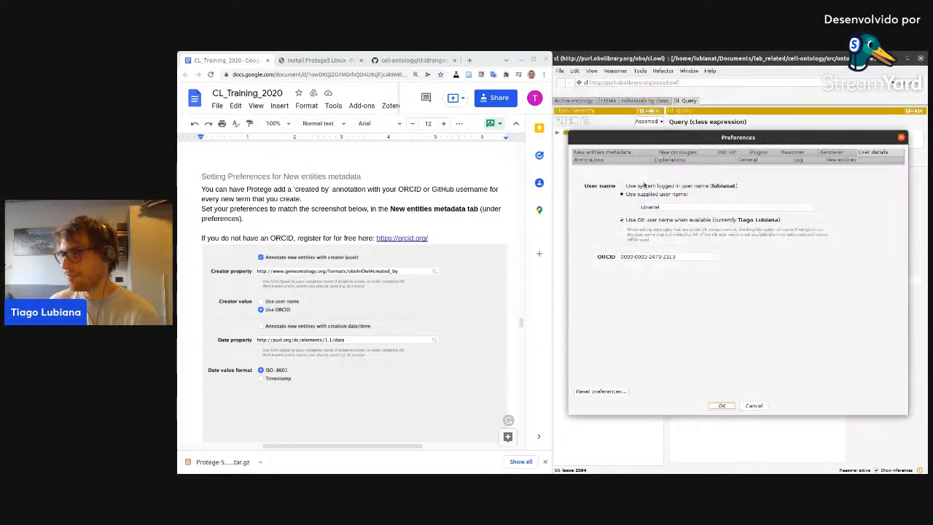
pyautogui.click(605, 151)
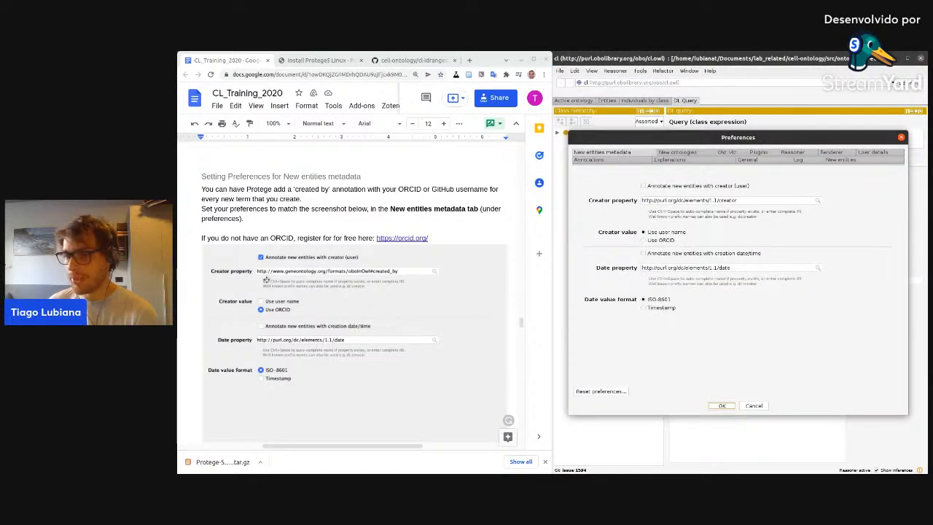
pyautogui.click(643, 187)
pyautogui.scroll(-3, 359, 287)
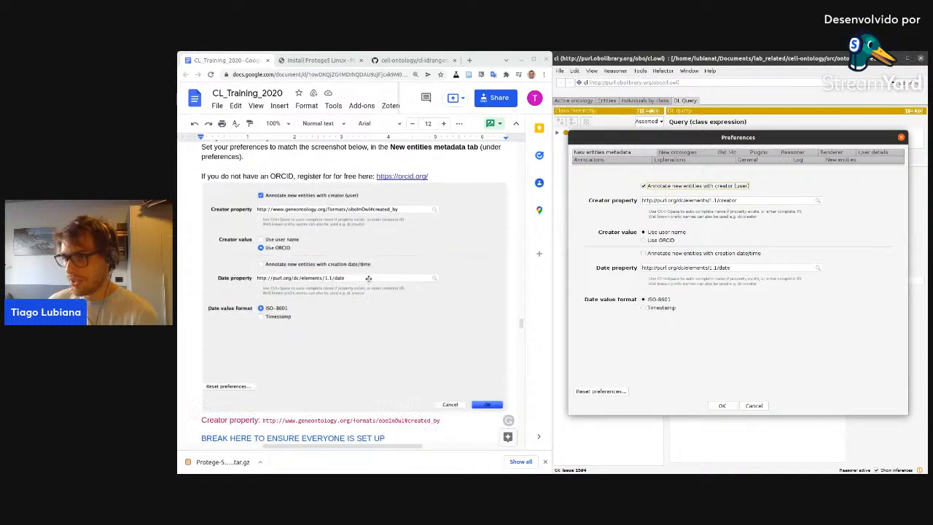
pyautogui.scroll(1, 452, 329)
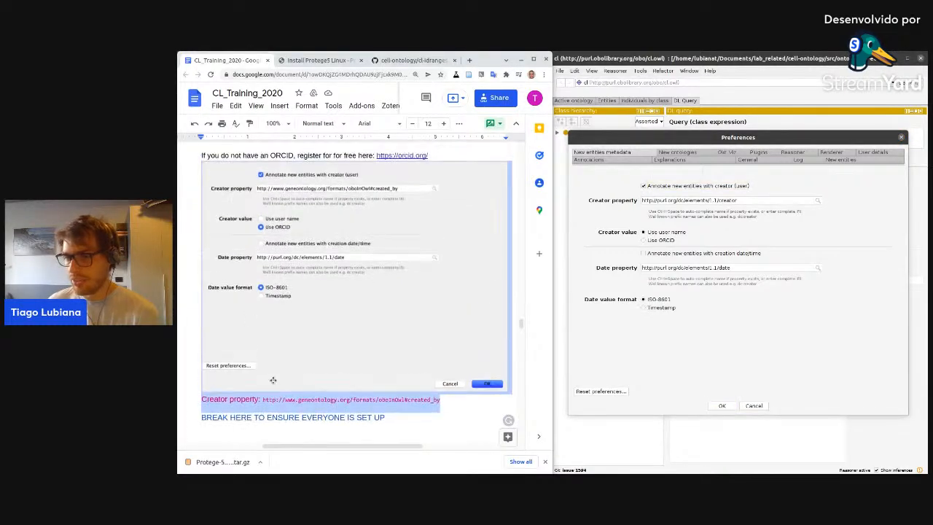
pyautogui.moveTo(441, 399); pyautogui.dragTo(262, 401)
pyautogui.hotkey('ctrl', 'c')
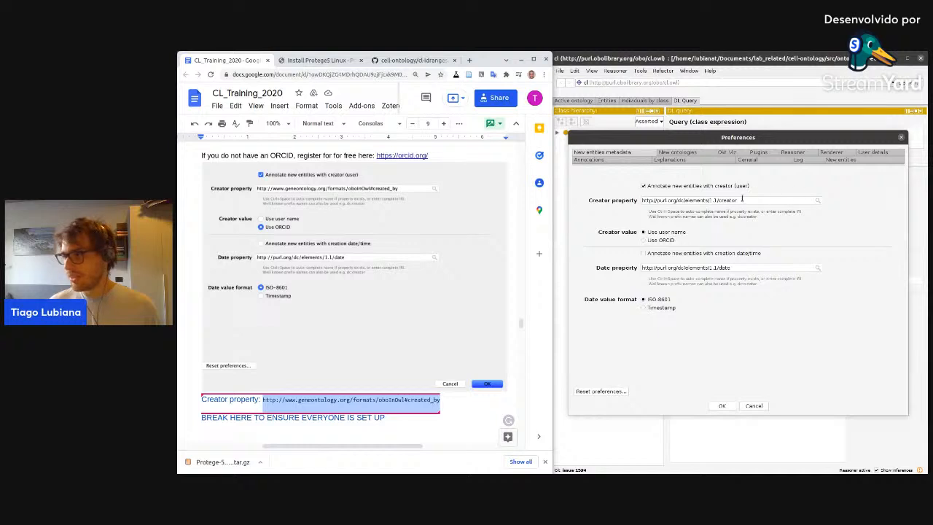
pyautogui.tripleClick(738, 200)
pyautogui.hotkey('ctrl', 'v')
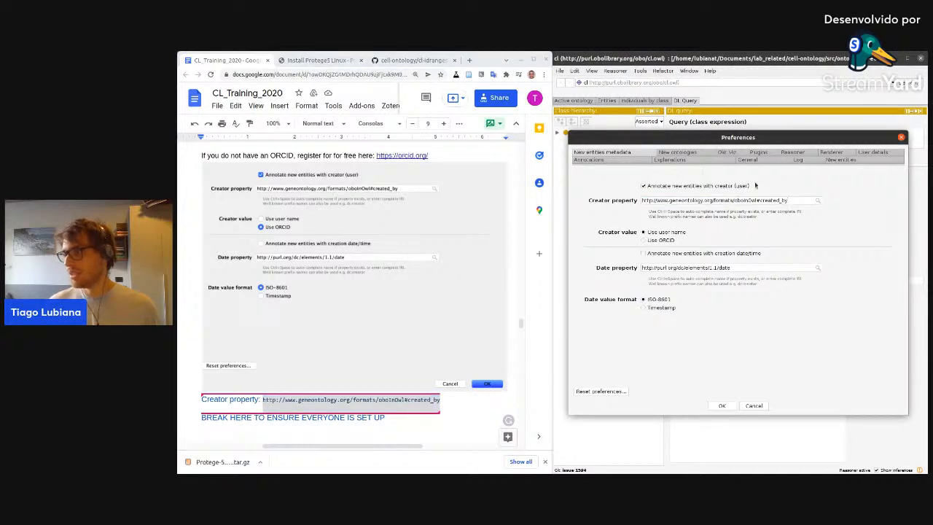
pyautogui.click(656, 241)
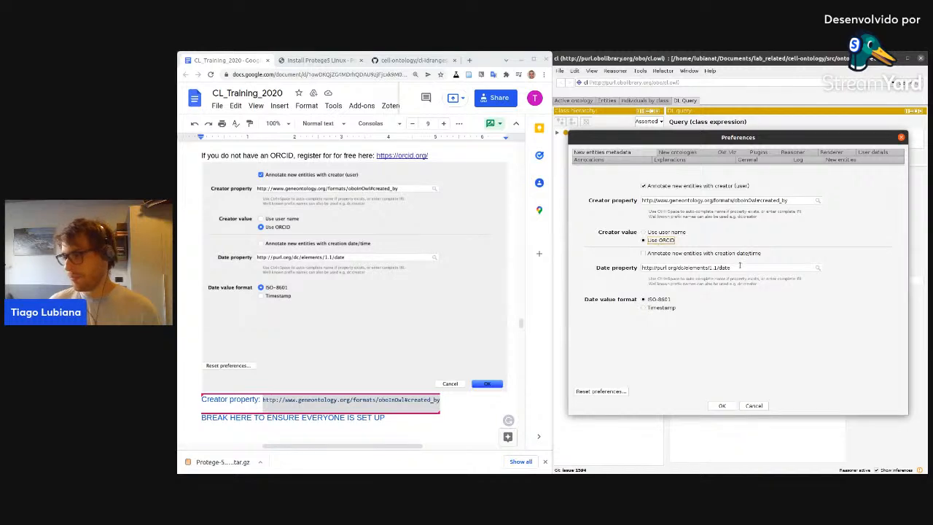
pyautogui.click(721, 405)
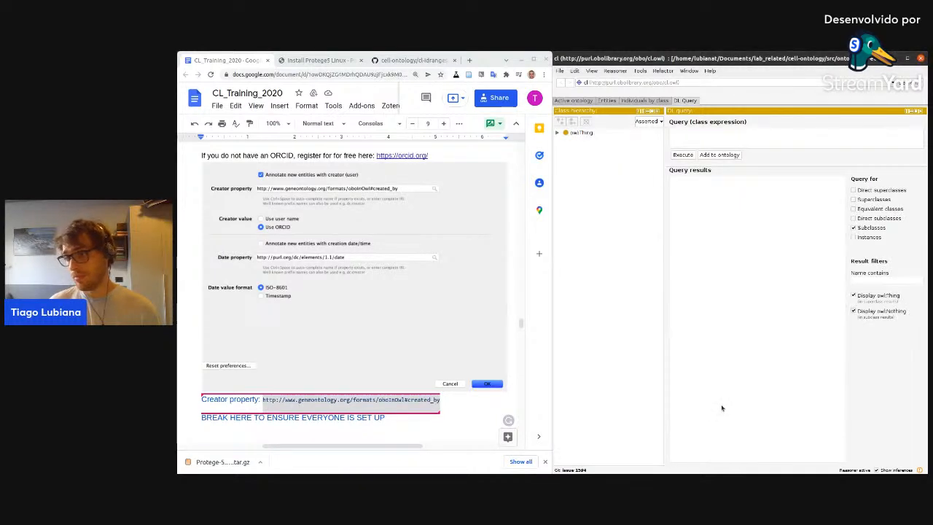
# Go to the document's section on creating a new class and look through Protégé's Active ontology, Entities and Individuals by class views.
pyautogui.scroll(-10, 488, 383)
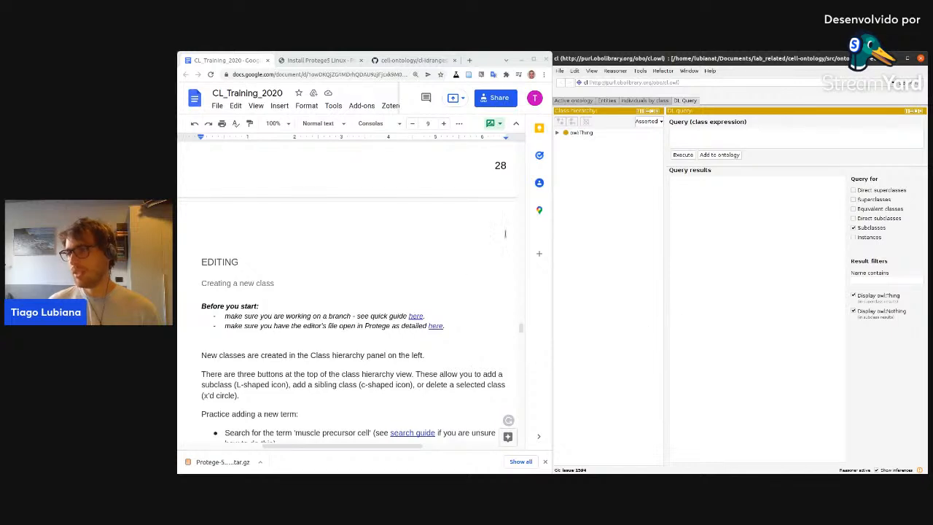
pyautogui.click(580, 101)
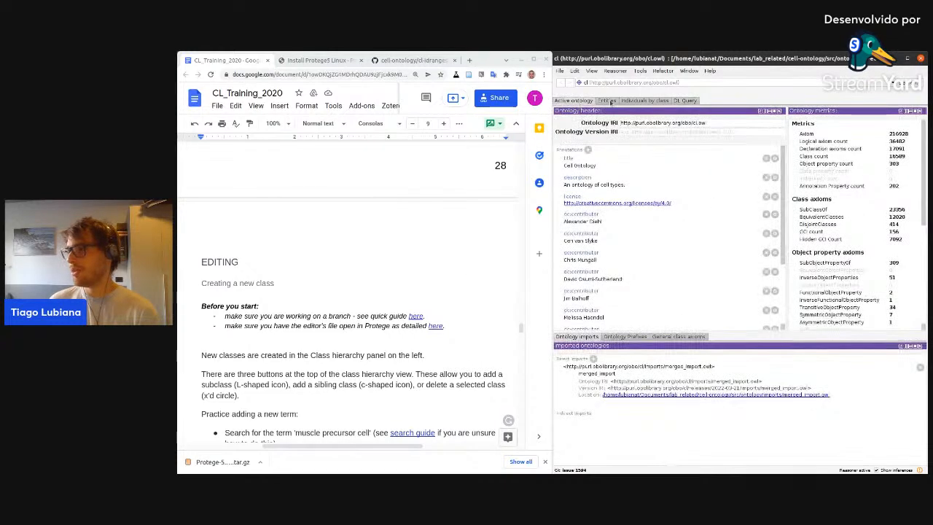
pyautogui.click(611, 101)
pyautogui.click(637, 102)
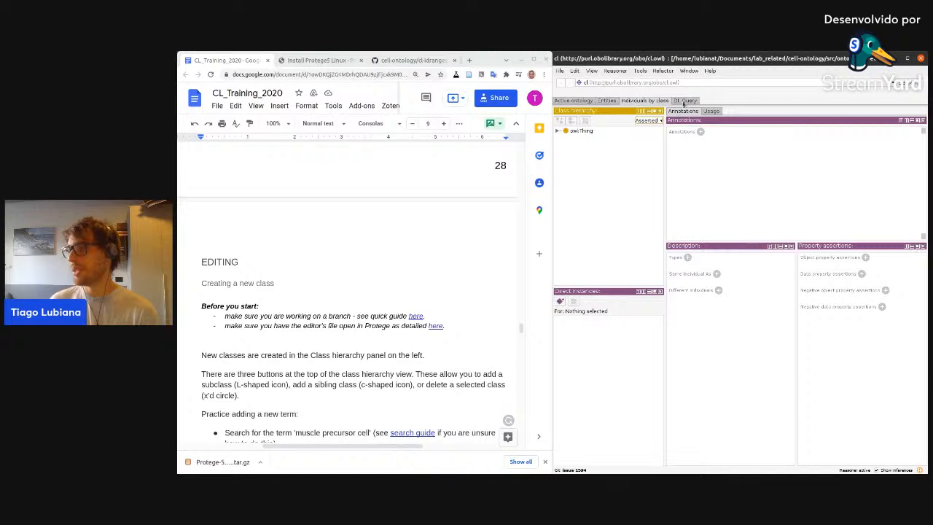
pyautogui.click(607, 102)
pyautogui.click(566, 102)
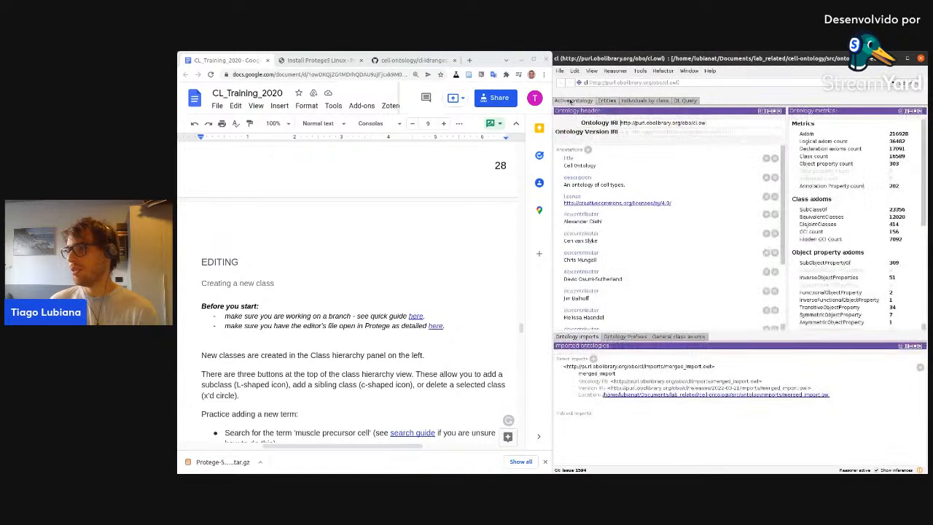